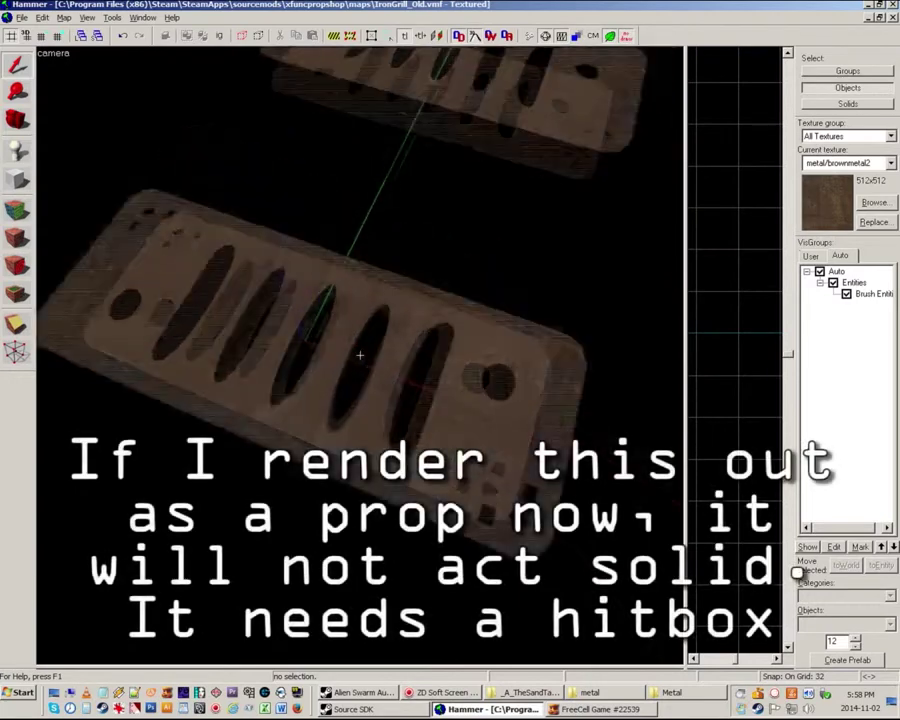
Step: Examine the two grill models in the 3D view from several angles and distances
{"action": "key", "text": "s"}
{"action": "key", "text": "z"}
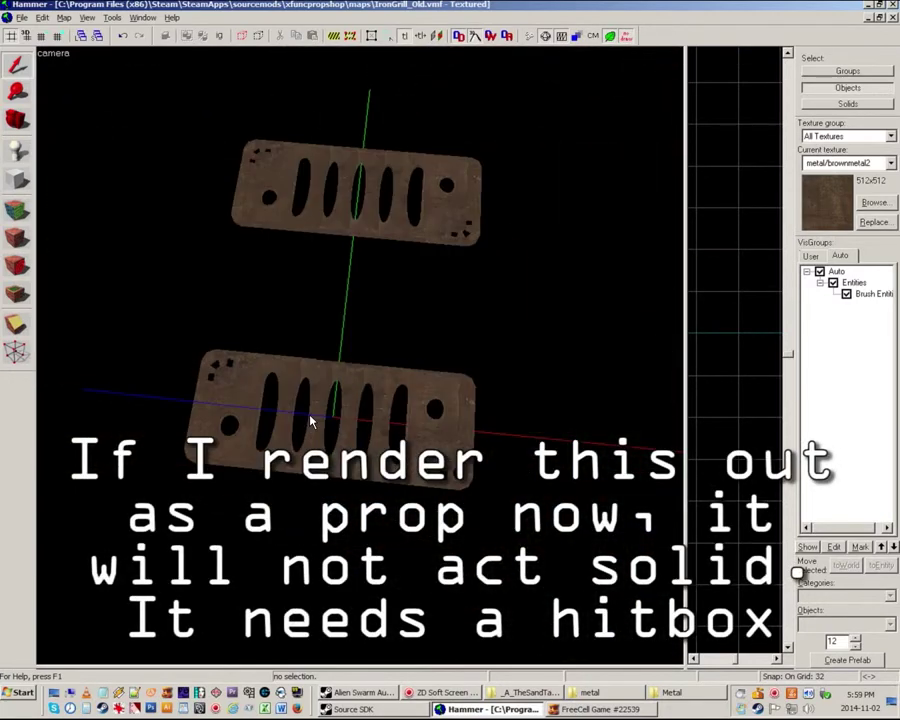
{"action": "key", "text": "z"}
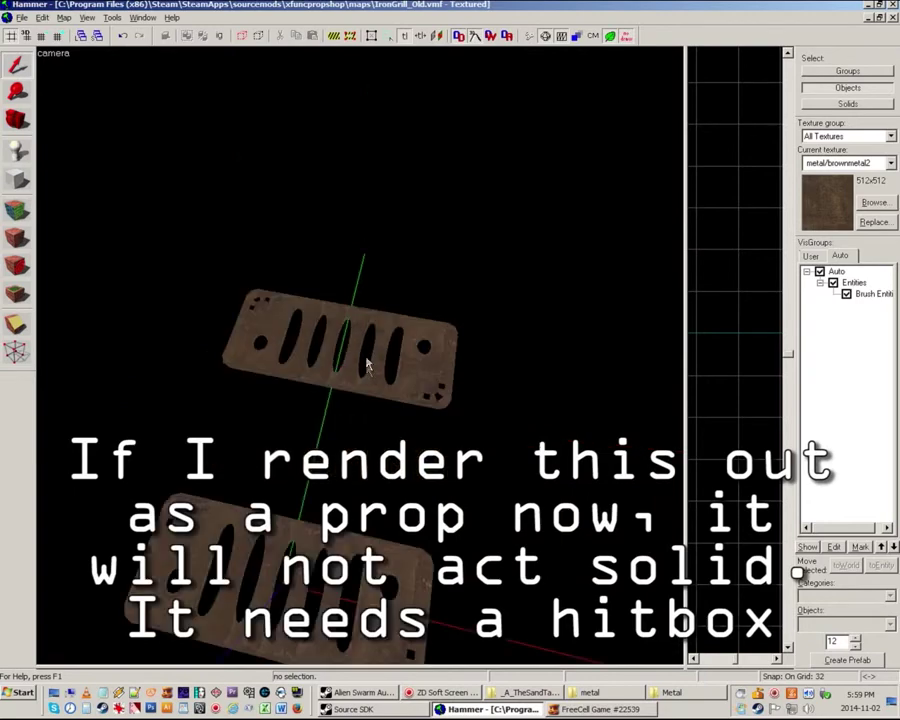
{"action": "key", "text": "z"}
{"action": "key", "text": "s"}
{"action": "key", "text": "z"}
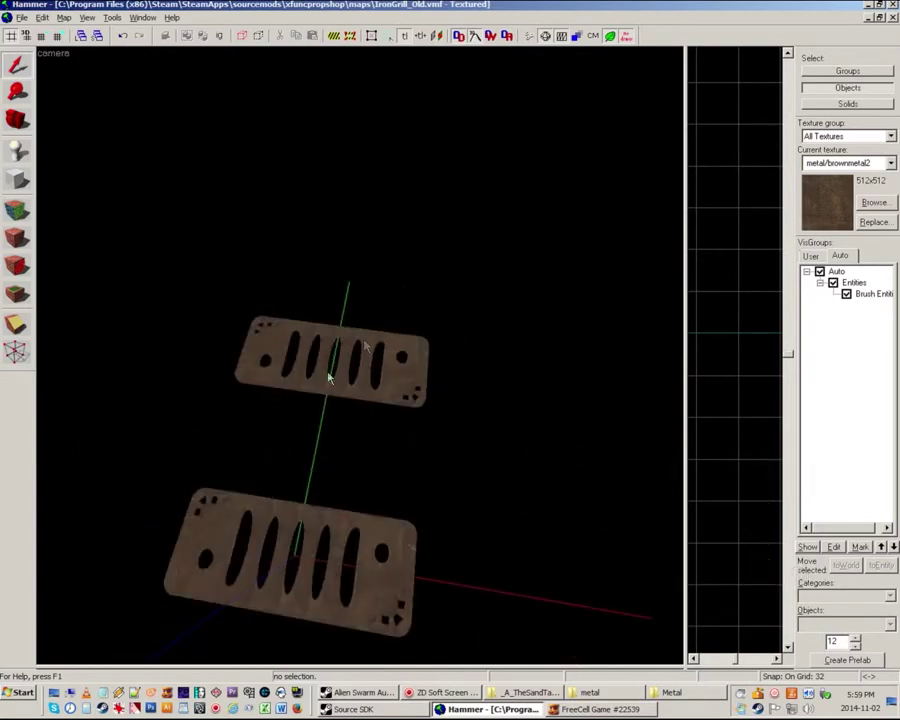
{"action": "key", "text": "z"}
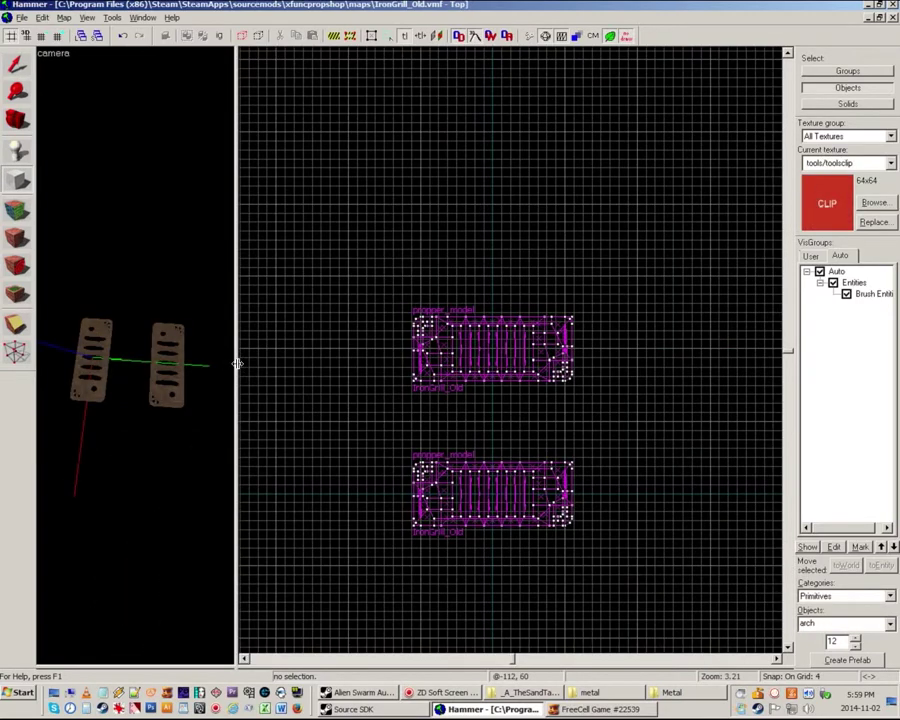
{"action": "left_click_drag", "start_coordinate": [237, 363], "coordinate": [634, 370]}
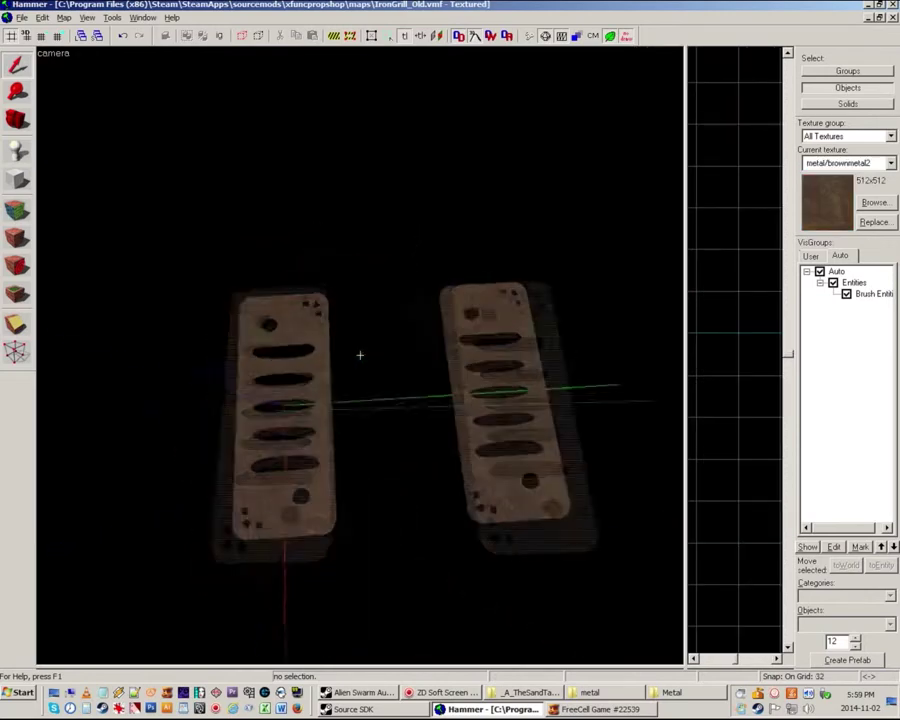
{"action": "key", "text": "d"}
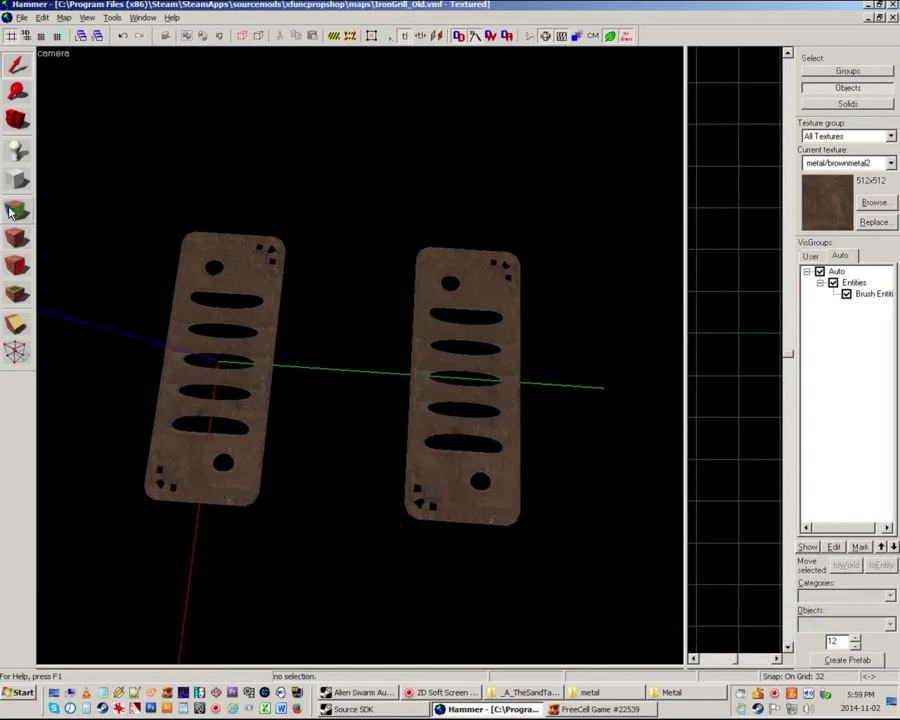
Step: Choose tools/toolsclip as the current texture
{"action": "left_click", "coordinate": [15, 237]}
{"action": "left_click", "coordinate": [721, 415]}
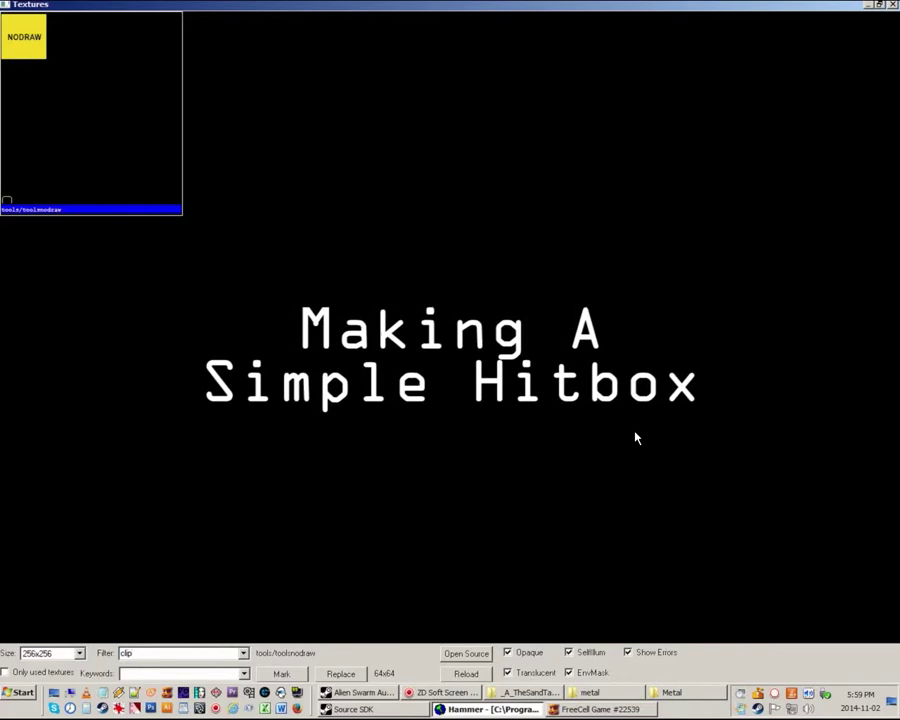
{"action": "double_click", "coordinate": [110, 93]}
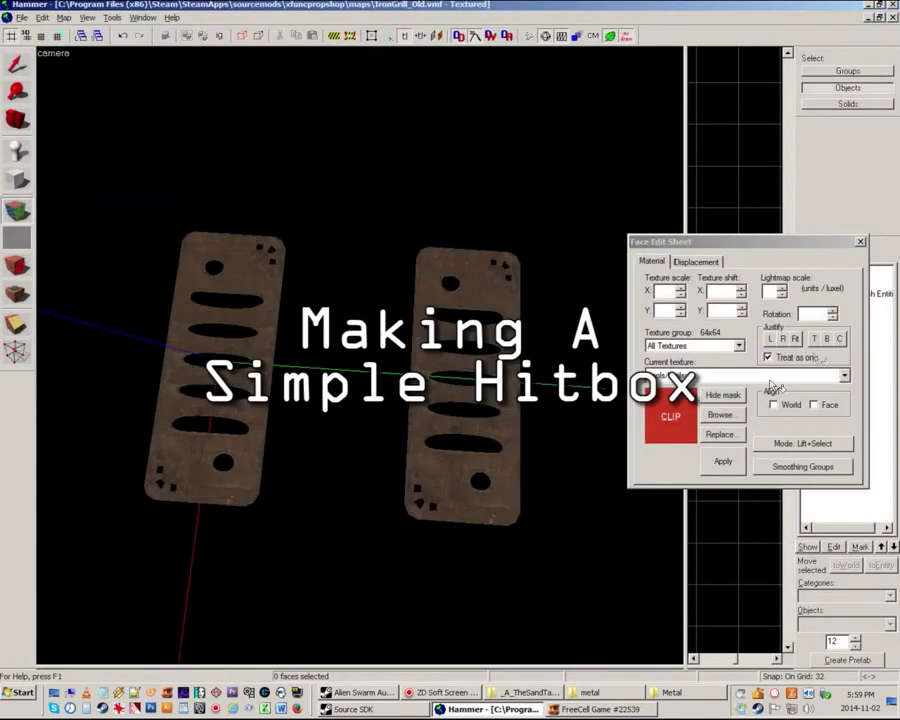
{"action": "left_click", "coordinate": [859, 243]}
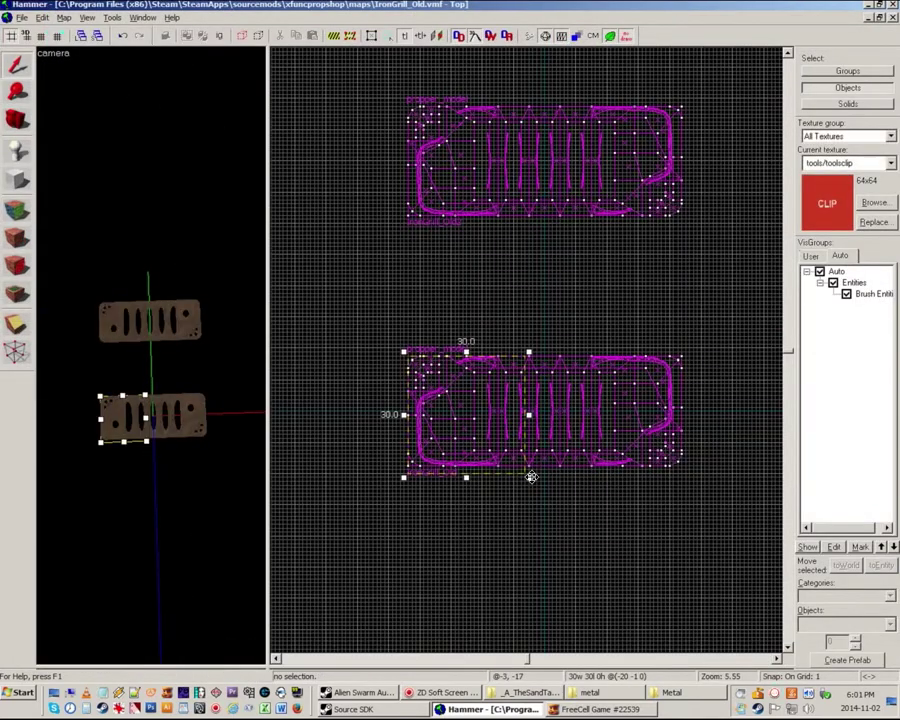
Step: Clear the 30 by 30 block outline and create a clip-textured block 70 wide, 28 long and 2 high over the grill at the origin
{"action": "left_click", "coordinate": [532, 478]}
{"action": "left_click", "coordinate": [16, 180]}
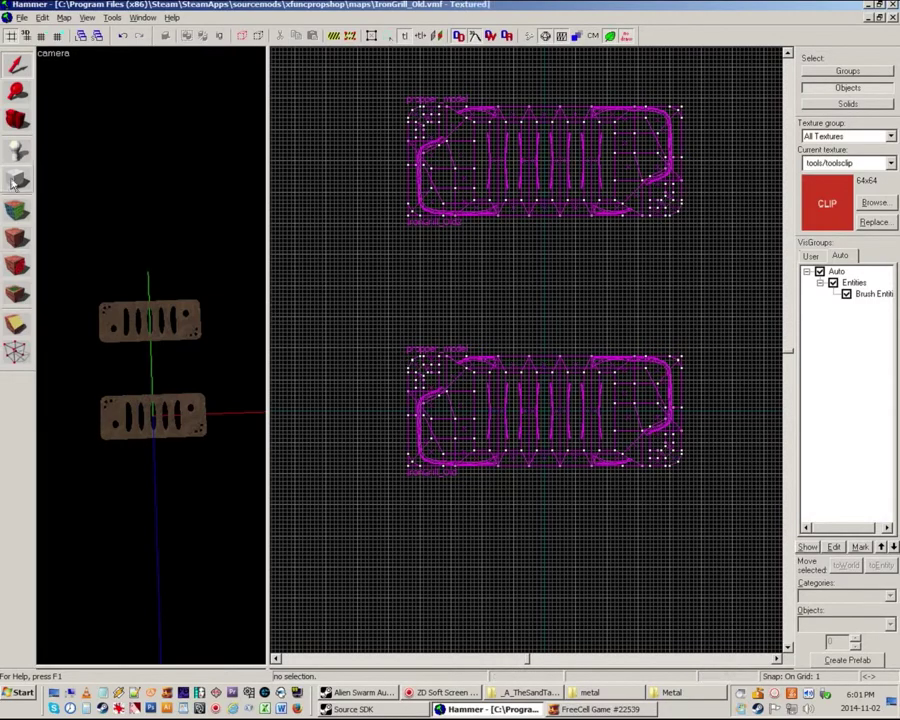
{"action": "scroll", "coordinate": [420, 365], "scroll_direction": "up", "scroll_amount": 4}
{"action": "scroll", "coordinate": [360, 335], "scroll_direction": "down", "scroll_amount": 6}
{"action": "scroll", "coordinate": [597, 403], "scroll_direction": "up", "scroll_amount": 5}
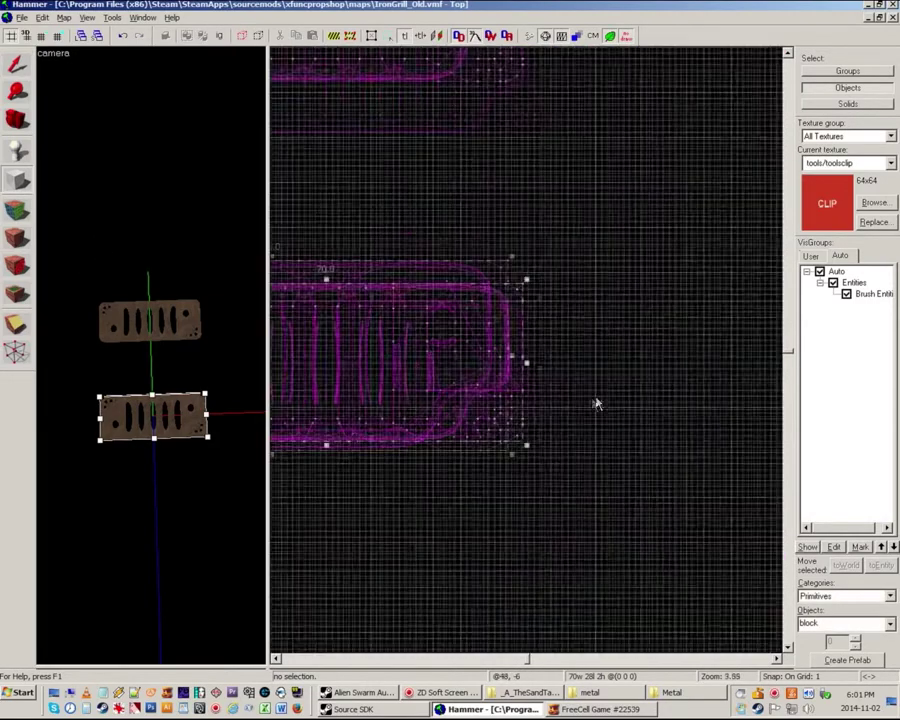
{"action": "middle_click_drag", "start_coordinate": [274, 338], "coordinate": [494, 306]}
{"action": "key", "text": "Return"}
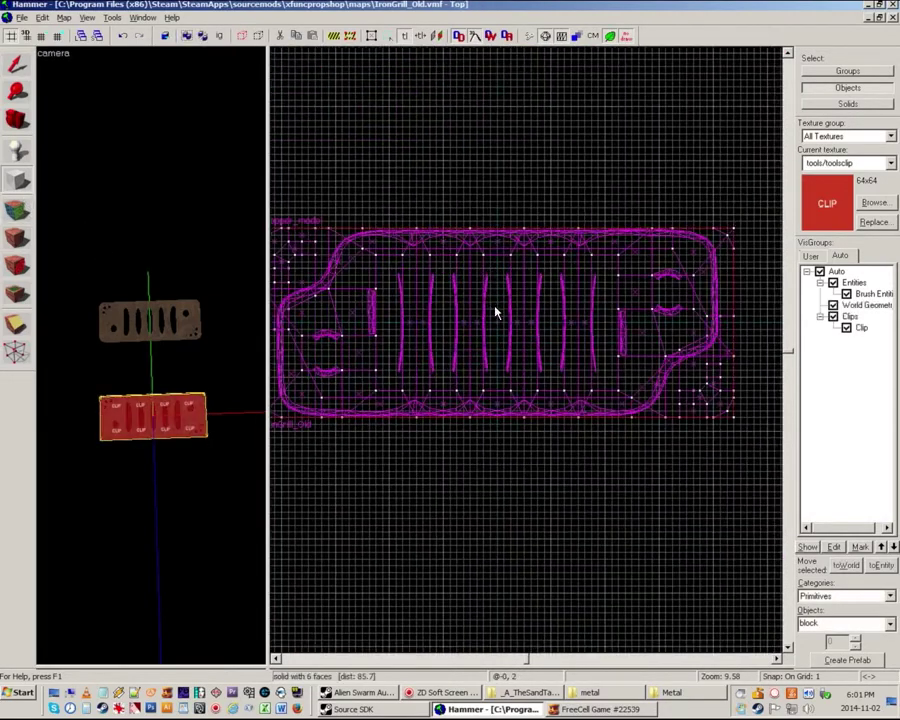
Step: Clip the clip block's two upper corners in the top view by about 3 units to follow the grill's cut corners
{"action": "left_click_drag", "start_coordinate": [268, 390], "coordinate": [213, 388]}
{"action": "scroll", "coordinate": [440, 345], "scroll_direction": "down", "scroll_amount": 5}
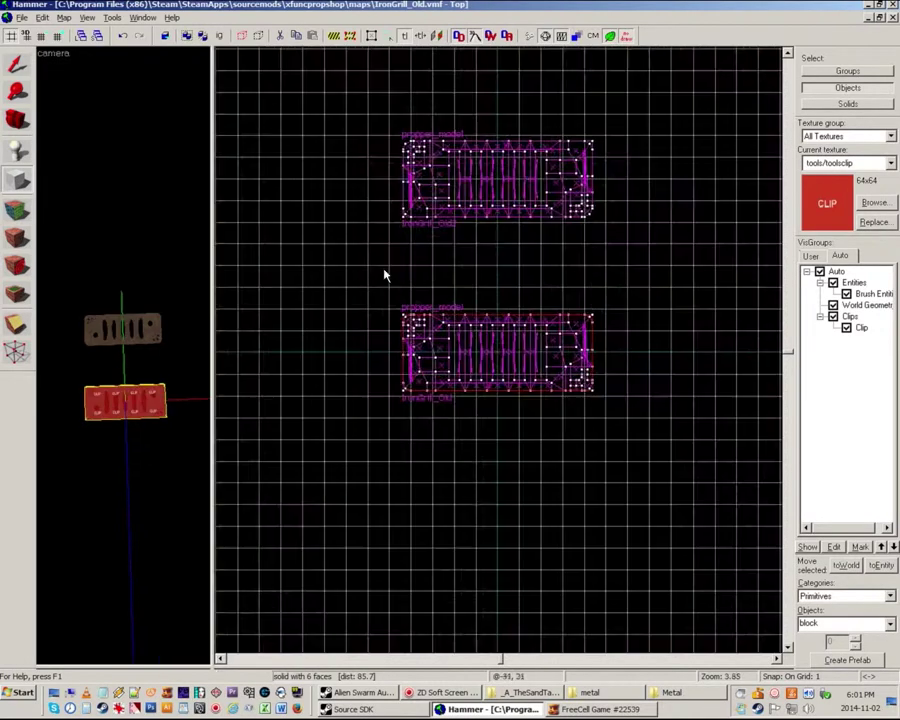
{"action": "scroll", "coordinate": [403, 292], "scroll_direction": "up", "scroll_amount": 12}
{"action": "scroll", "coordinate": [402, 214], "scroll_direction": "down", "scroll_amount": 3}
{"action": "scroll", "coordinate": [393, 411], "scroll_direction": "up", "scroll_amount": 4}
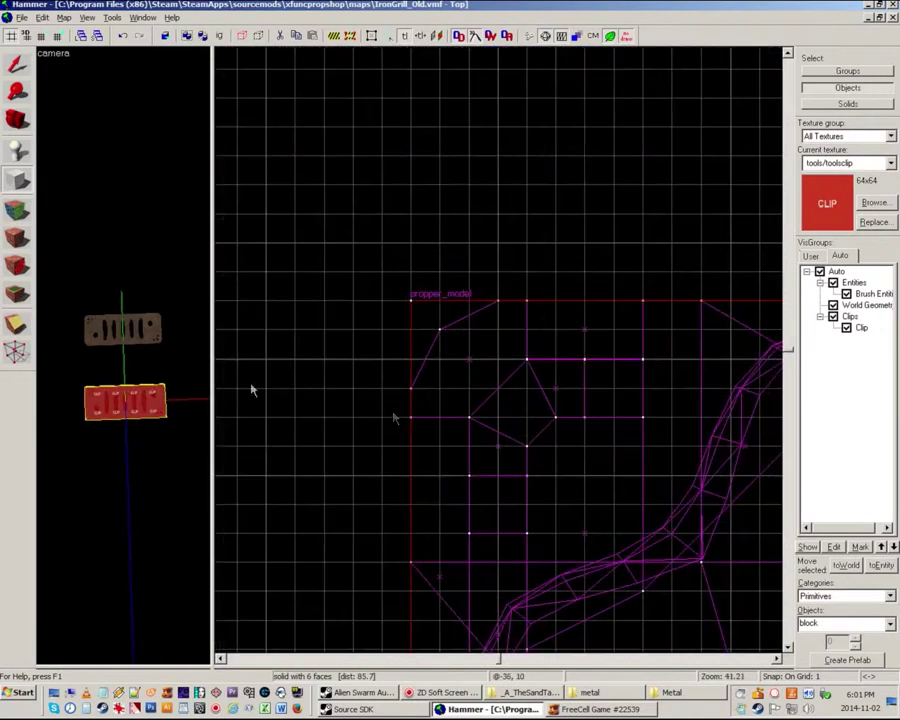
{"action": "left_click", "coordinate": [18, 327]}
{"action": "left_click_drag", "start_coordinate": [412, 390], "coordinate": [439, 360]}
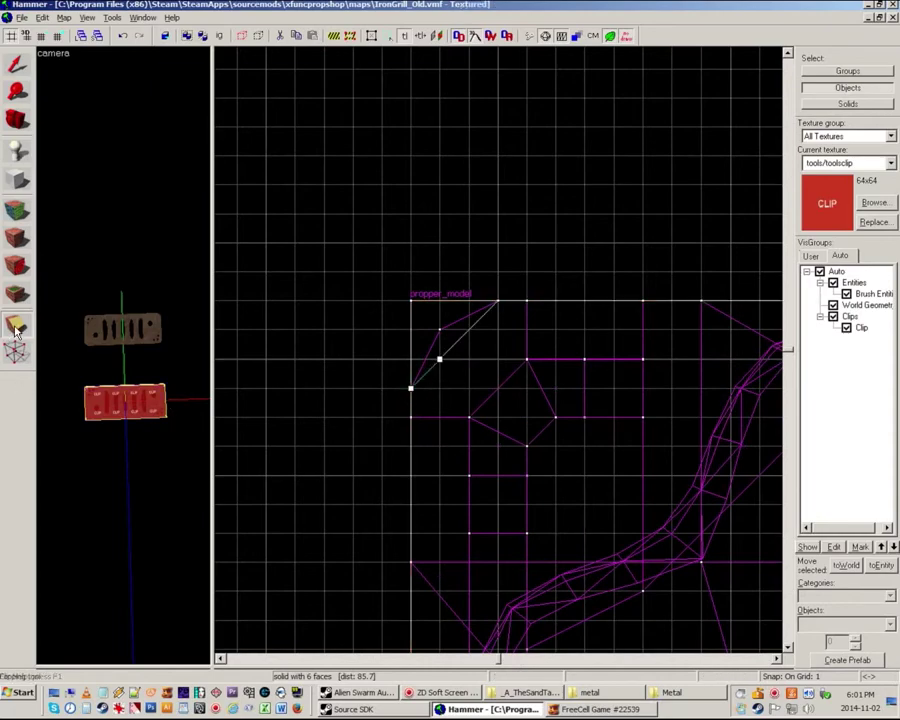
{"action": "scroll", "coordinate": [333, 250], "scroll_direction": "down", "scroll_amount": 10}
{"action": "scroll", "coordinate": [689, 267], "scroll_direction": "up", "scroll_amount": 10}
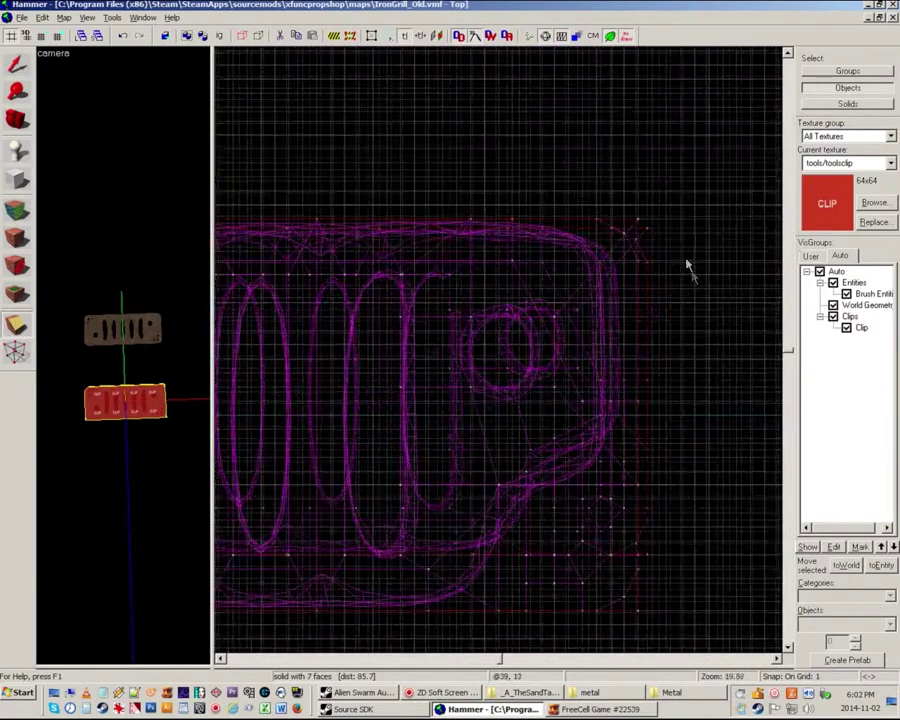
{"action": "left_click_drag", "start_coordinate": [521, 186], "coordinate": [548, 217]}
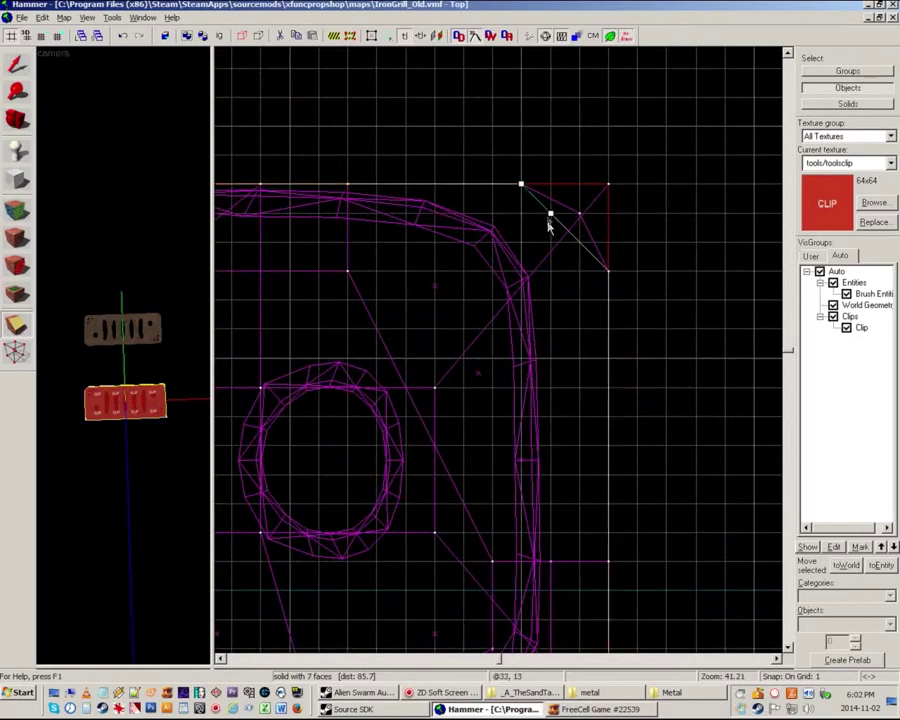
{"action": "key", "text": "Return"}
Step: Clip the clip block's two lower corners diagonally in the top view to match the grill outline
{"action": "scroll", "coordinate": [574, 132], "scroll_direction": "down", "scroll_amount": 4}
{"action": "scroll", "coordinate": [574, 528], "scroll_direction": "up", "scroll_amount": 3}
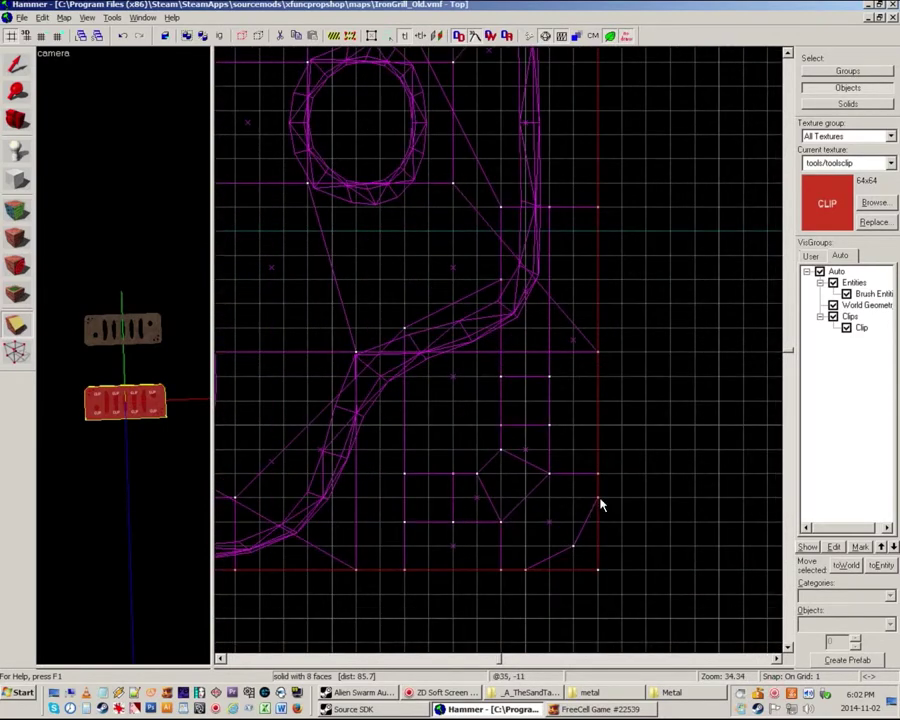
{"action": "left_click_drag", "start_coordinate": [592, 500], "coordinate": [574, 522]}
{"action": "key", "text": "Return"}
{"action": "scroll", "coordinate": [651, 464], "scroll_direction": "down", "scroll_amount": 9}
{"action": "scroll", "coordinate": [314, 488], "scroll_direction": "up", "scroll_amount": 11}
{"action": "left_click_drag", "start_coordinate": [388, 460], "coordinate": [353, 430]}
{"action": "key", "text": "Return"}
{"action": "scroll", "coordinate": [367, 468], "scroll_direction": "down", "scroll_amount": 3}
Step: Reduce the clip block's thickness to 1 unit in the front view and move it 0.5 units in Z
{"action": "key", "text": "shift+s"}
{"action": "left_click", "coordinate": [236, 54]}
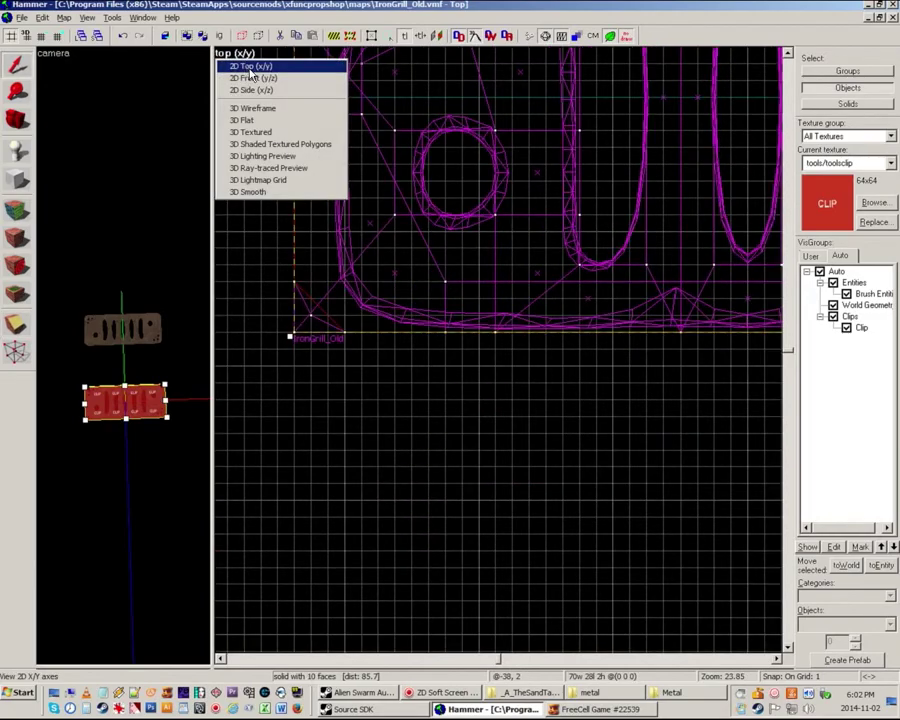
{"action": "left_click", "coordinate": [250, 77]}
{"action": "scroll", "coordinate": [615, 322], "scroll_direction": "up", "scroll_amount": 6}
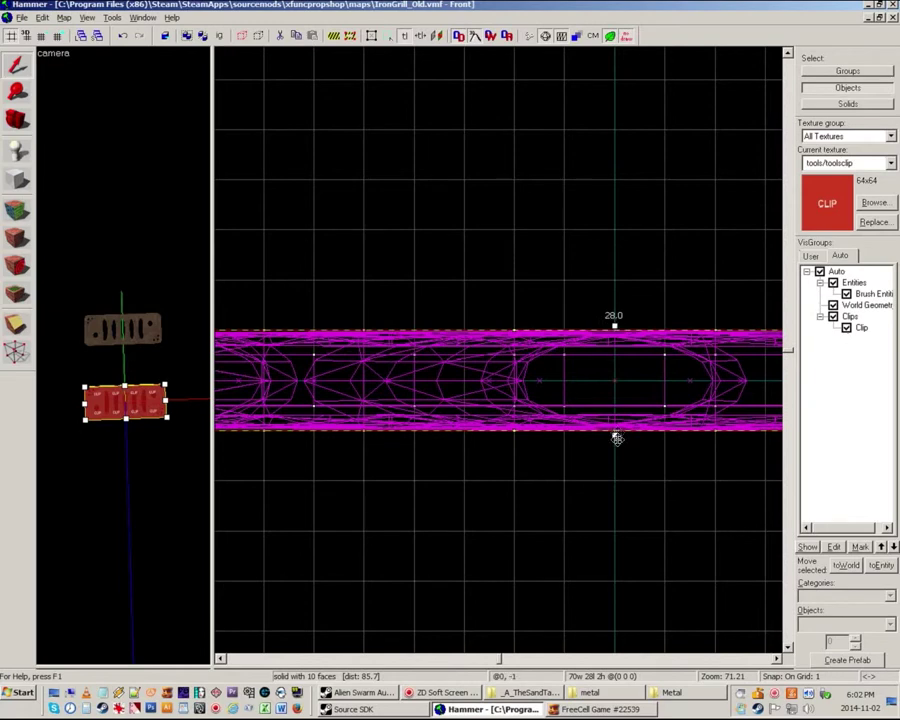
{"action": "left_click_drag", "start_coordinate": [614, 327], "coordinate": [614, 380]}
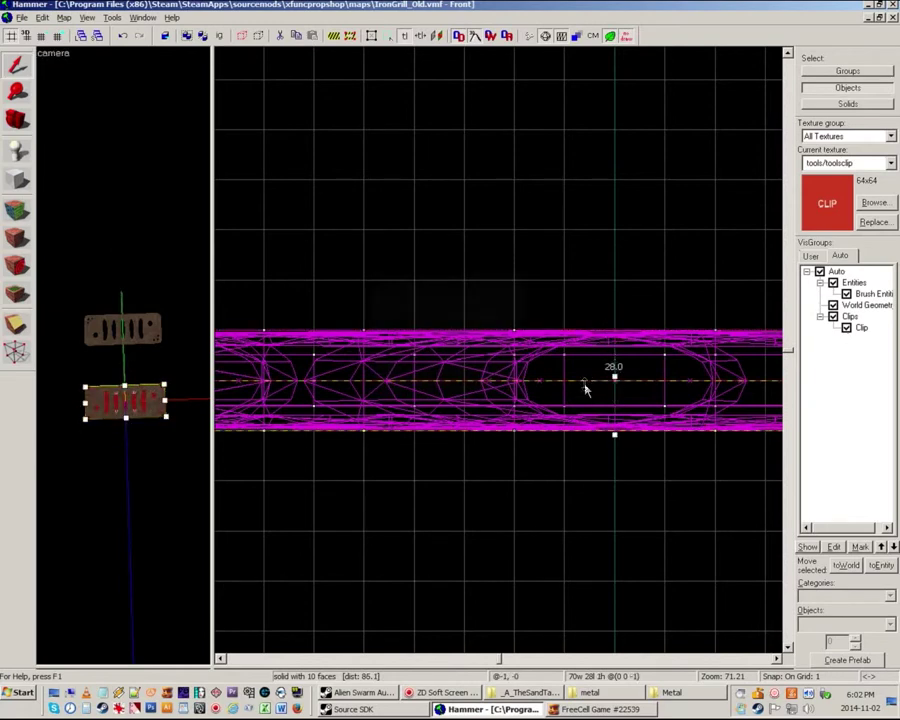
{"action": "key", "text": "ctrl+m"}
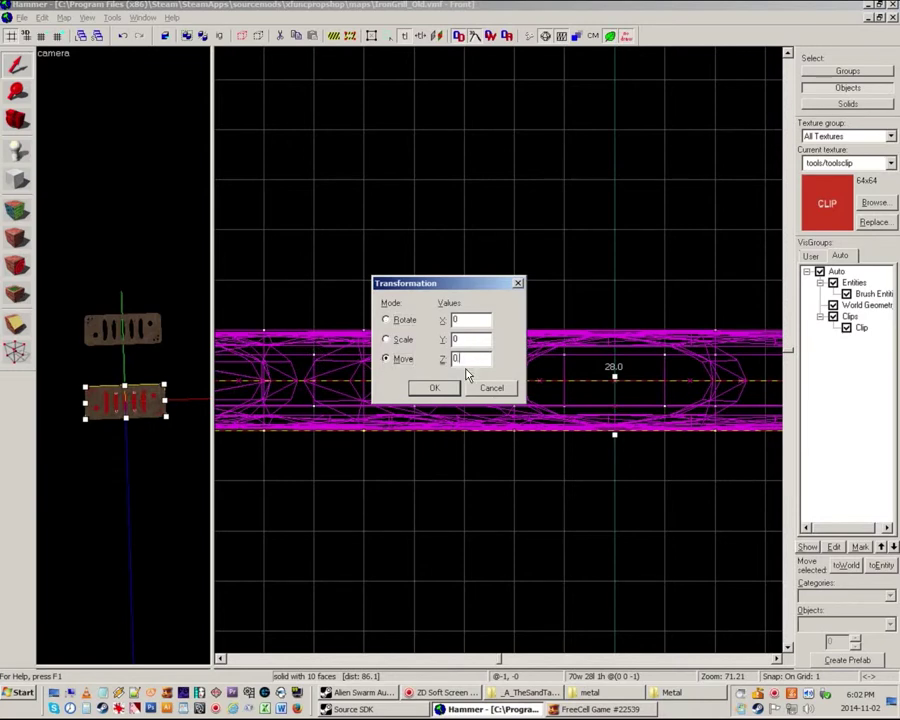
{"action": "type", "text": ".5"}
{"action": "left_click", "coordinate": [434, 388]}
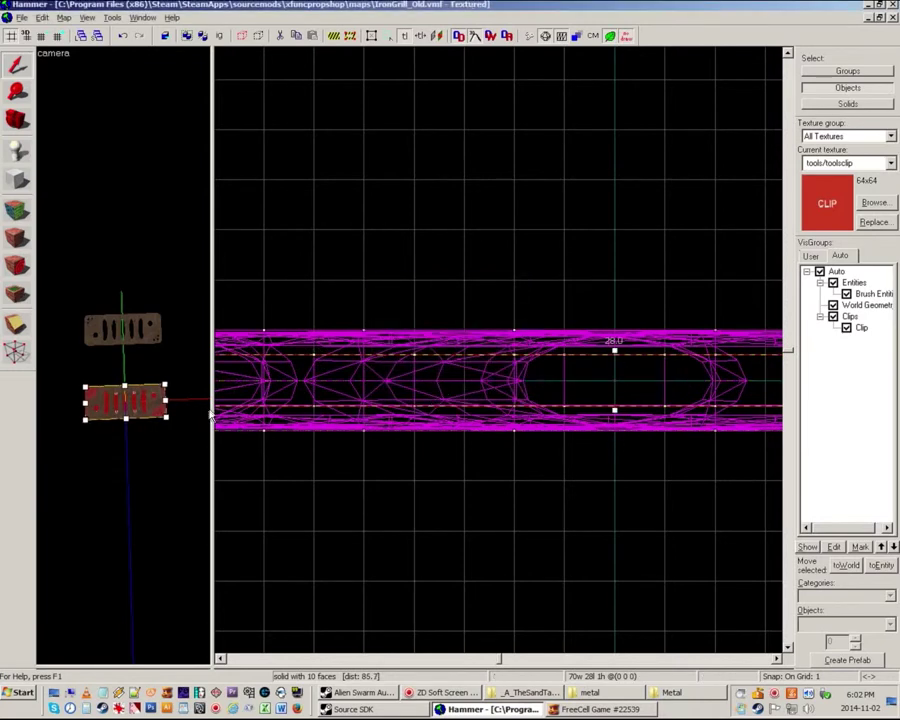
Step: Tie the clip block inside the grill to an entity and set its class to func_brush
{"action": "left_click_drag", "start_coordinate": [212, 415], "coordinate": [660, 415]}
{"action": "key", "text": "z"}
{"action": "key", "text": "w"}
{"action": "key", "text": "Escape"}
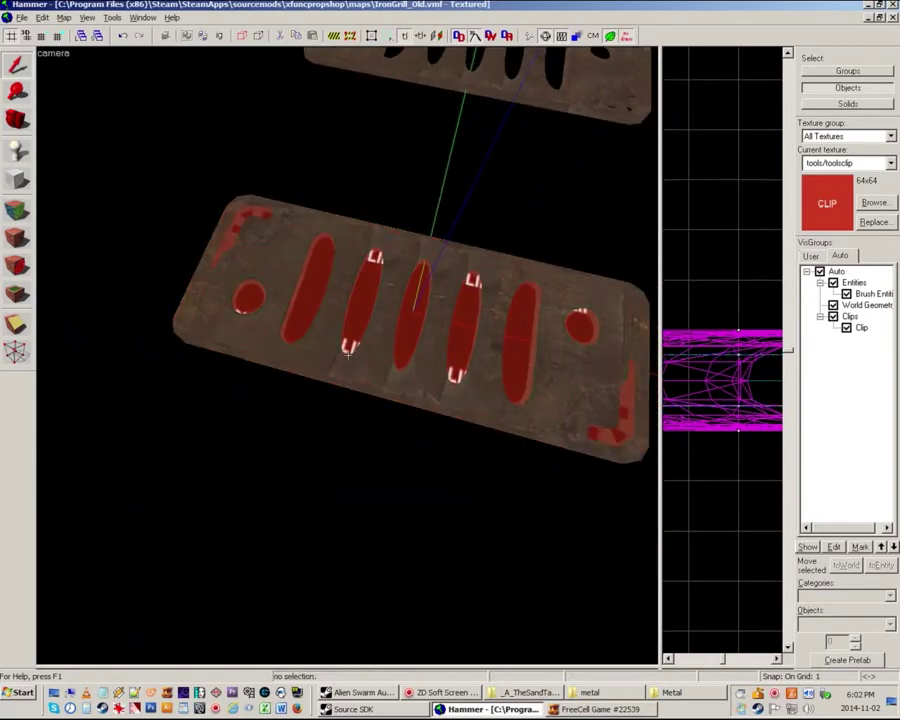
{"action": "key", "text": "a"}
{"action": "key", "text": "w"}
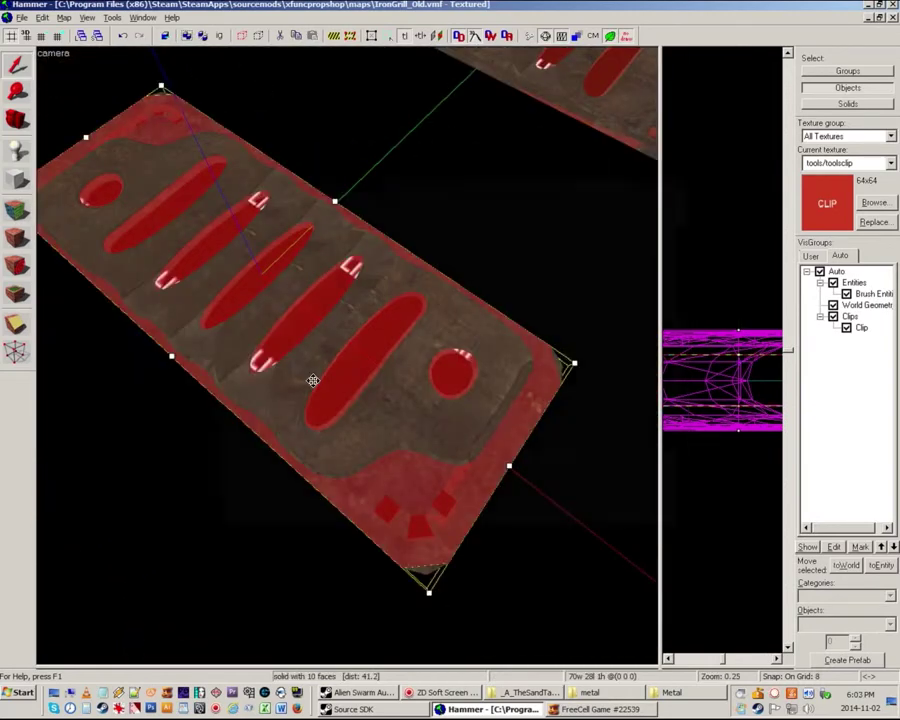
{"action": "key", "text": "ctrl+t"}
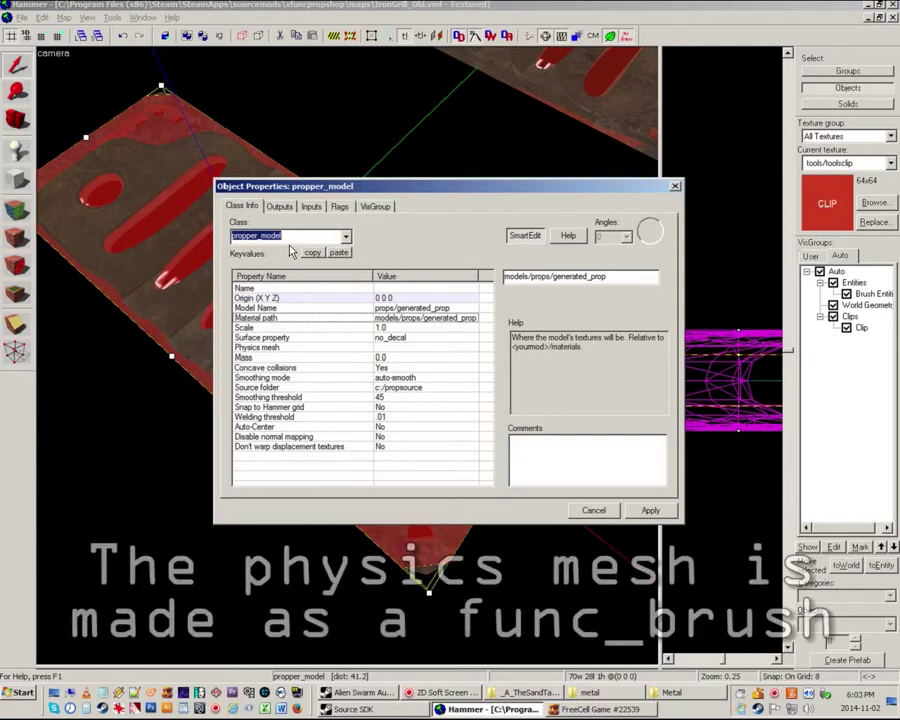
{"action": "type", "text": "func_br"}
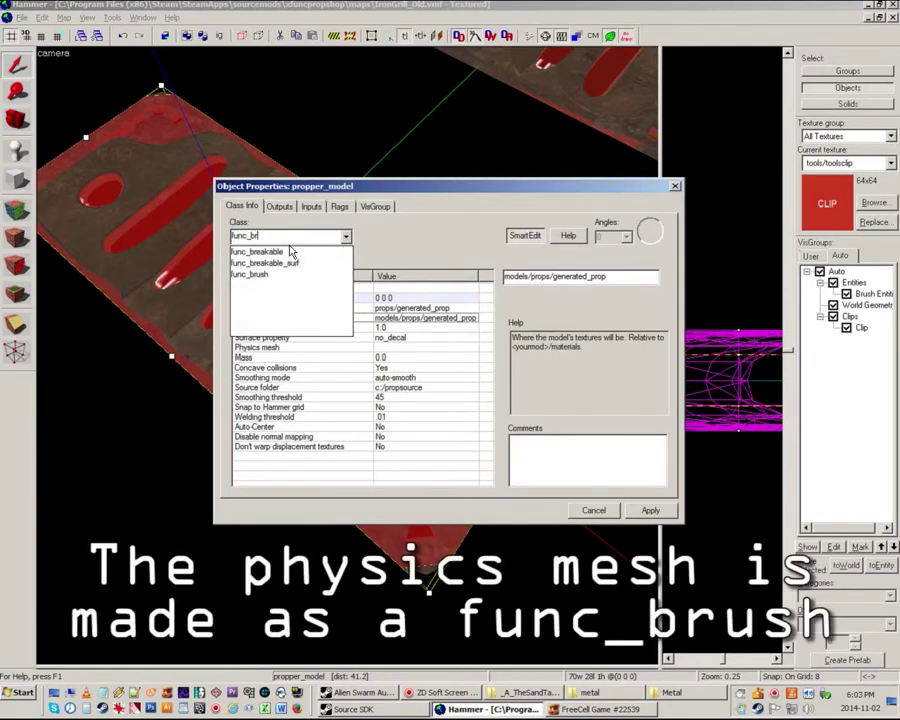
{"action": "left_click", "coordinate": [272, 274]}
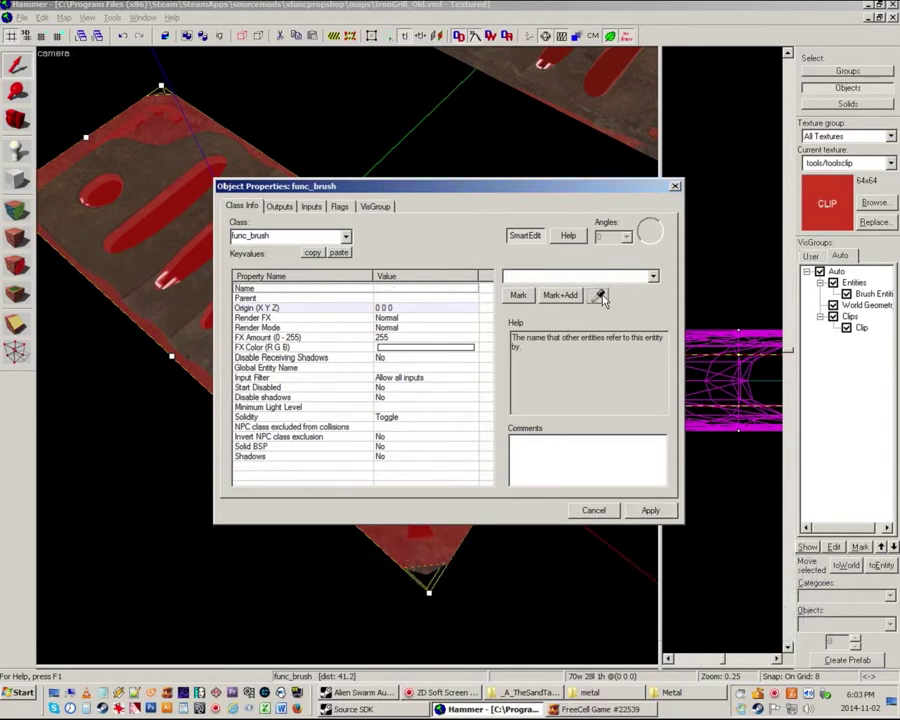
Step: Name the func_brush IronGrill_Old_Hitbox, building on the name picked from the grill, and copy the new name
{"action": "left_click", "coordinate": [147, 251]}
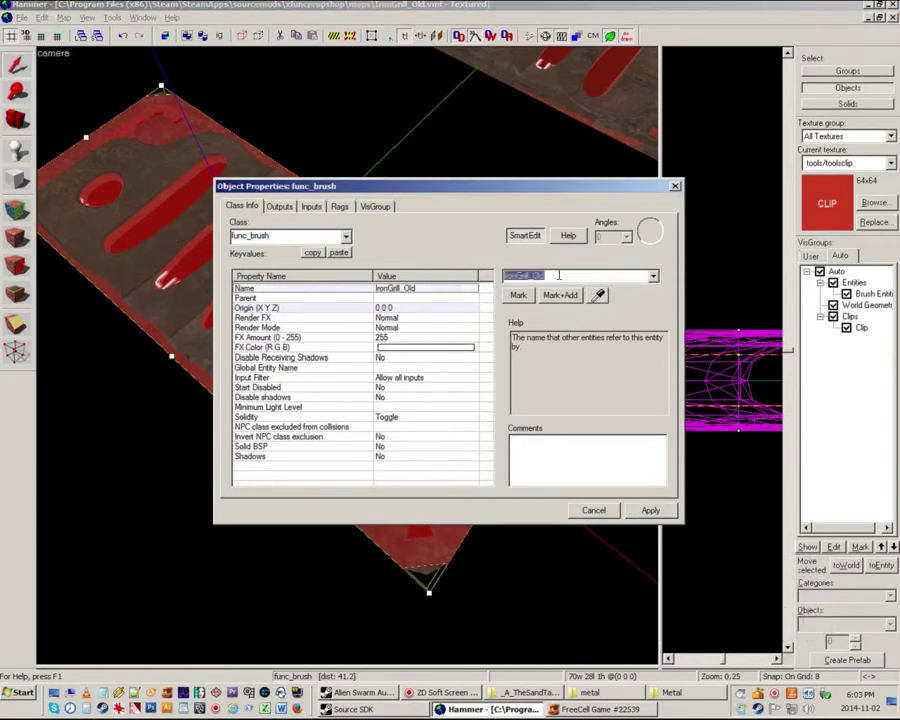
{"action": "type", "text": "_Hit"}
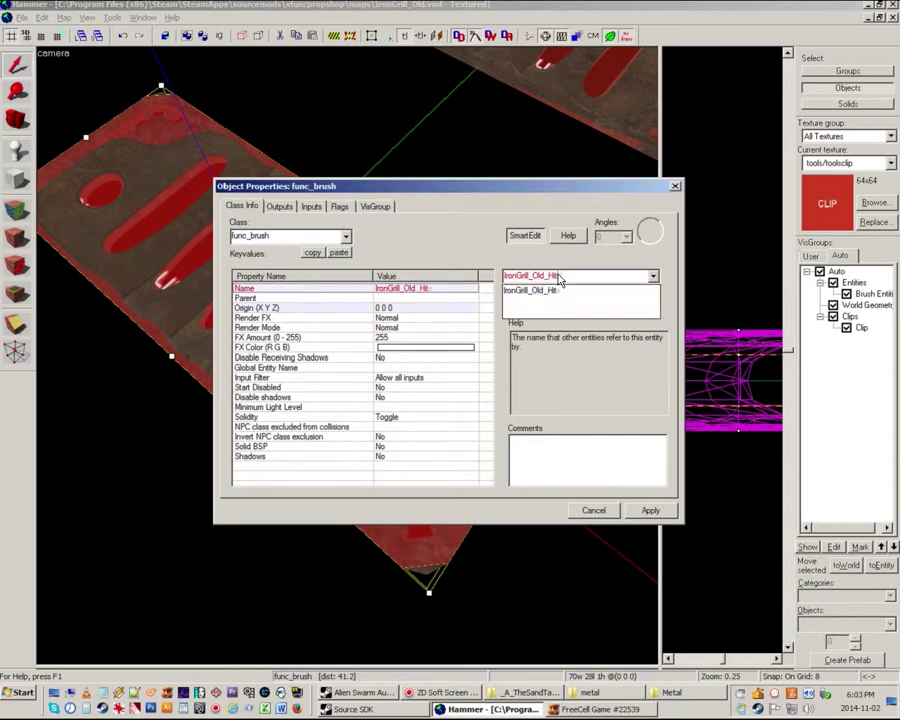
{"action": "type", "text": "box"}
{"action": "key", "text": "Return"}
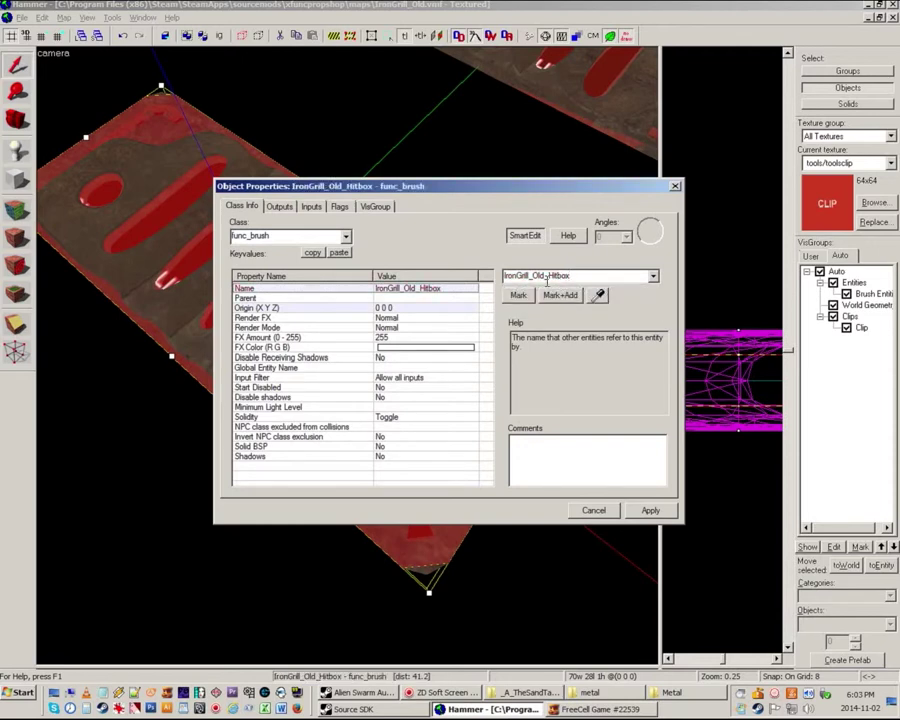
{"action": "double_click", "coordinate": [549, 276]}
{"action": "right_click", "coordinate": [548, 273]}
{"action": "left_click", "coordinate": [566, 309]}
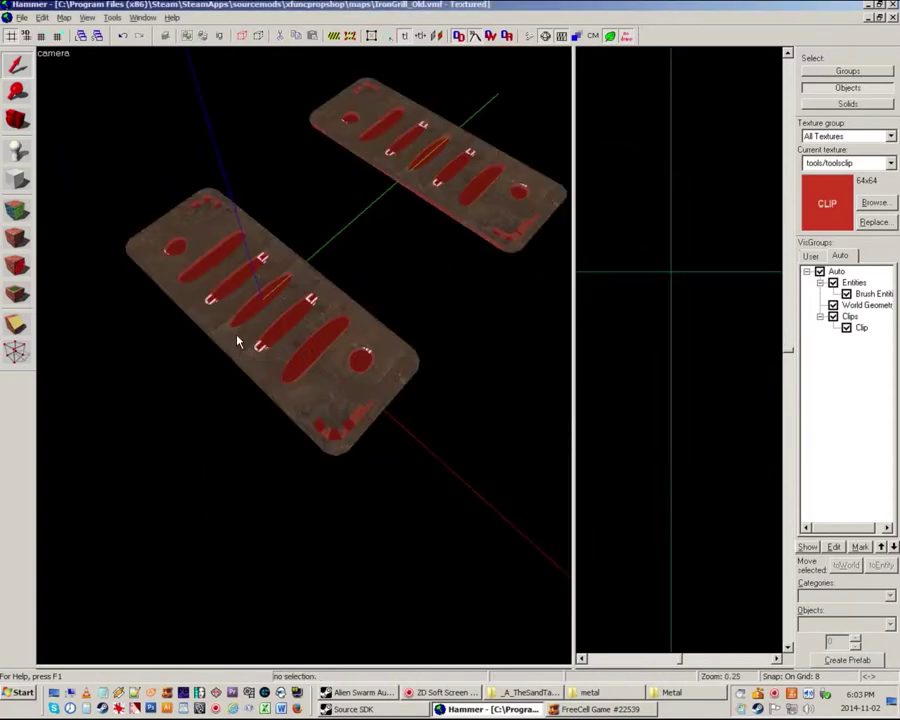
Step: Set the Physics mesh of the IronGrill_Old propper_model to IronGrill_Old_Hitbox and close its properties
{"action": "left_click", "coordinate": [238, 342]}
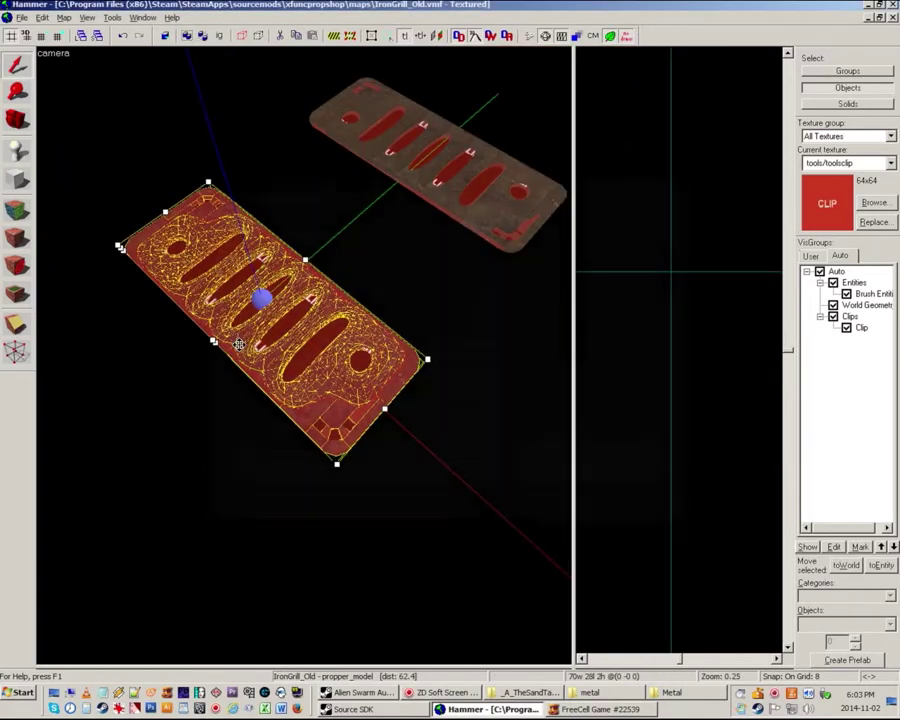
{"action": "key", "text": "alt+Return"}
{"action": "left_click", "coordinate": [385, 290]}
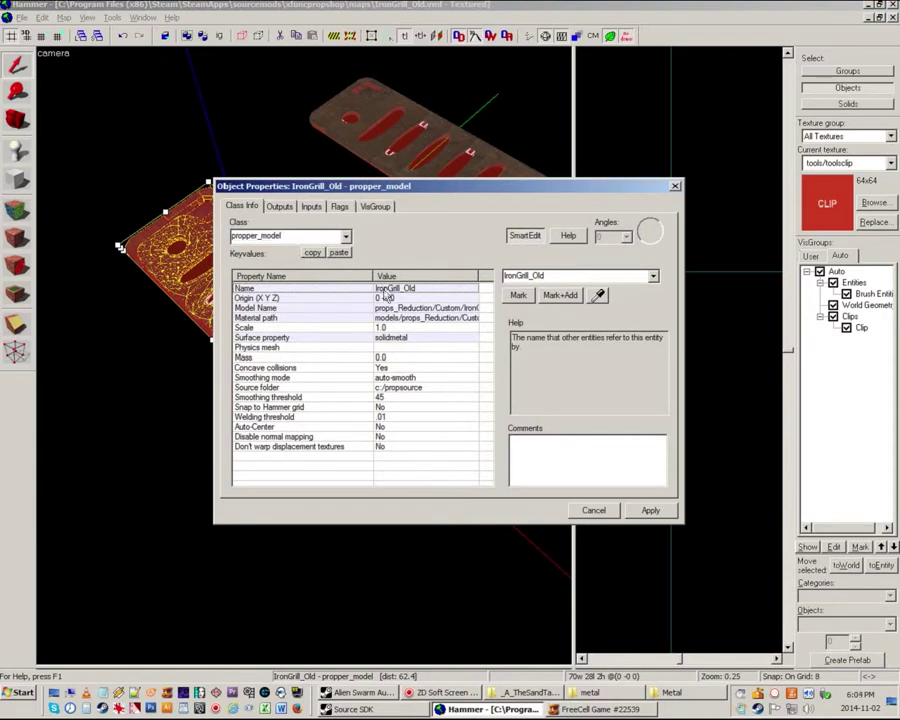
{"action": "left_click", "coordinate": [388, 348]}
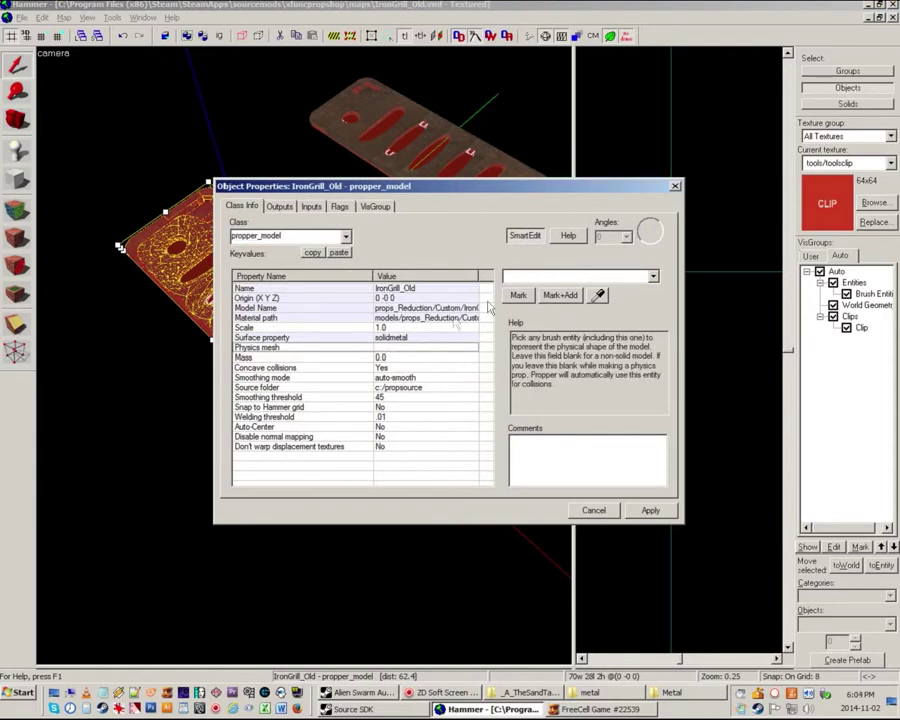
{"action": "left_click", "coordinate": [516, 278]}
{"action": "key", "text": "ctrl+v"}
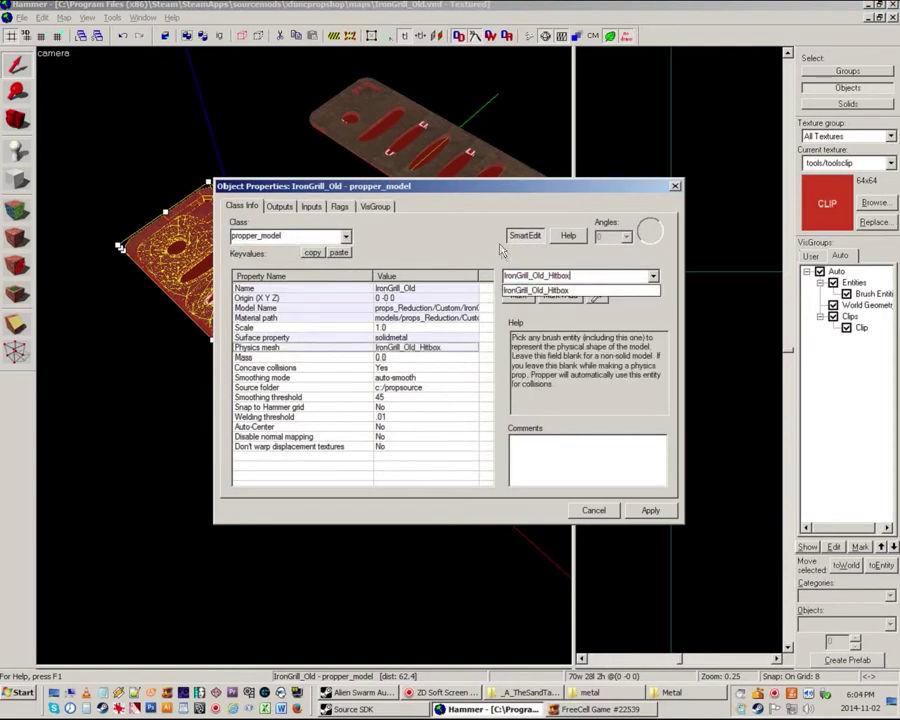
{"action": "left_click", "coordinate": [477, 269]}
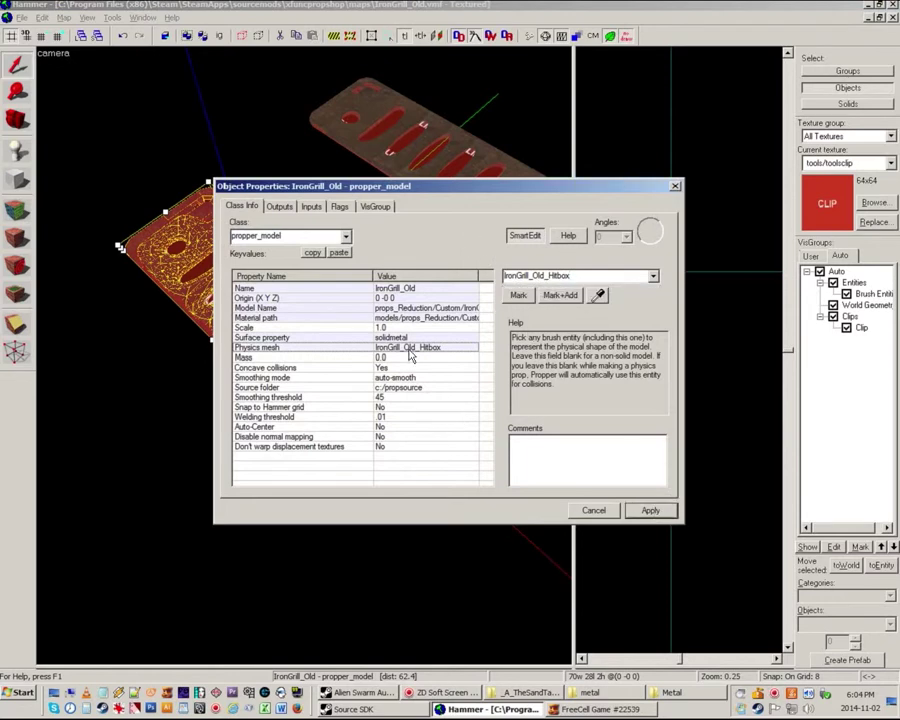
{"action": "left_click", "coordinate": [400, 339]}
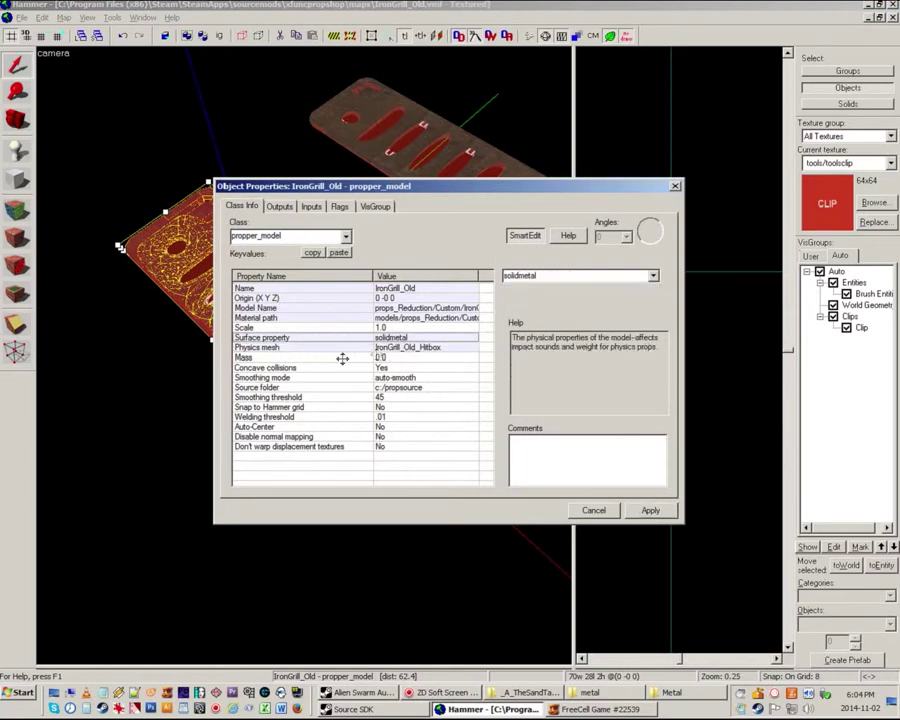
{"action": "left_click", "coordinate": [392, 347]}
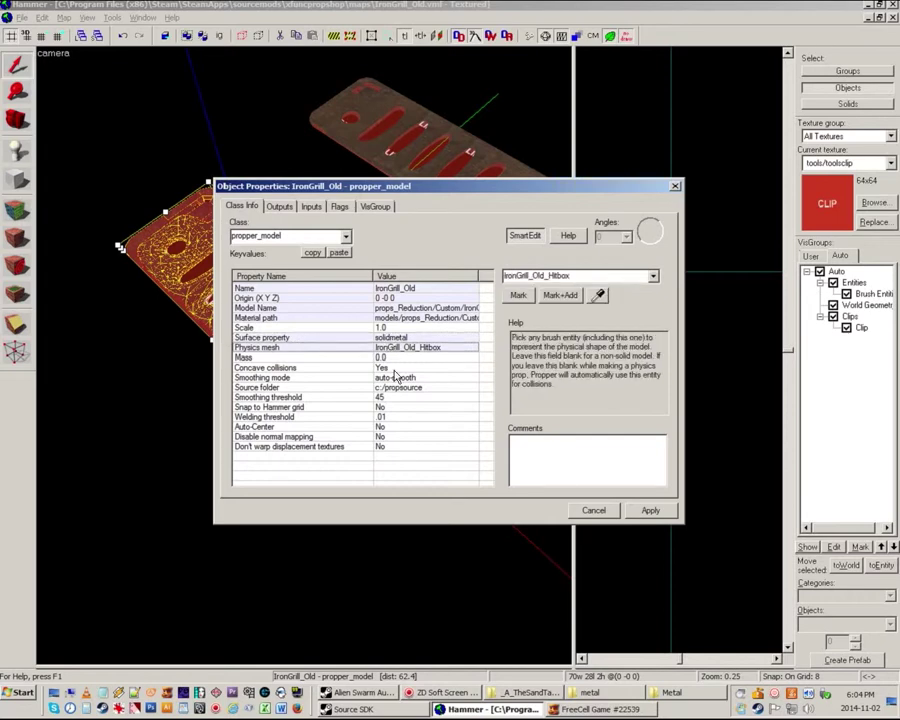
{"action": "left_click", "coordinate": [675, 186]}
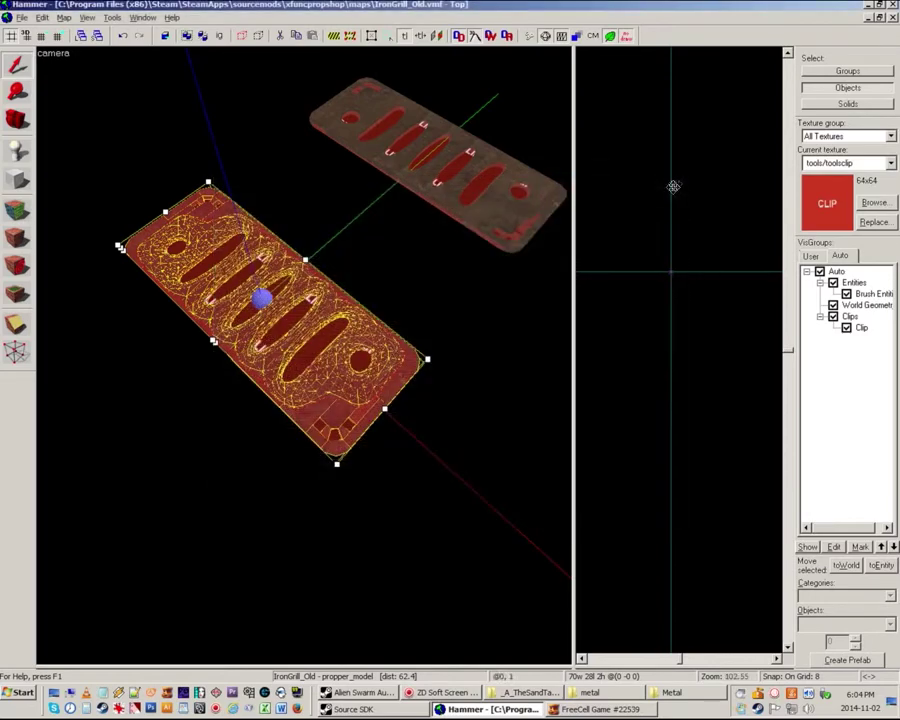
Step: Deselect the grill and examine from close up how the clip block sits inside it
{"action": "key", "text": "z"}
{"action": "key", "text": "w"}
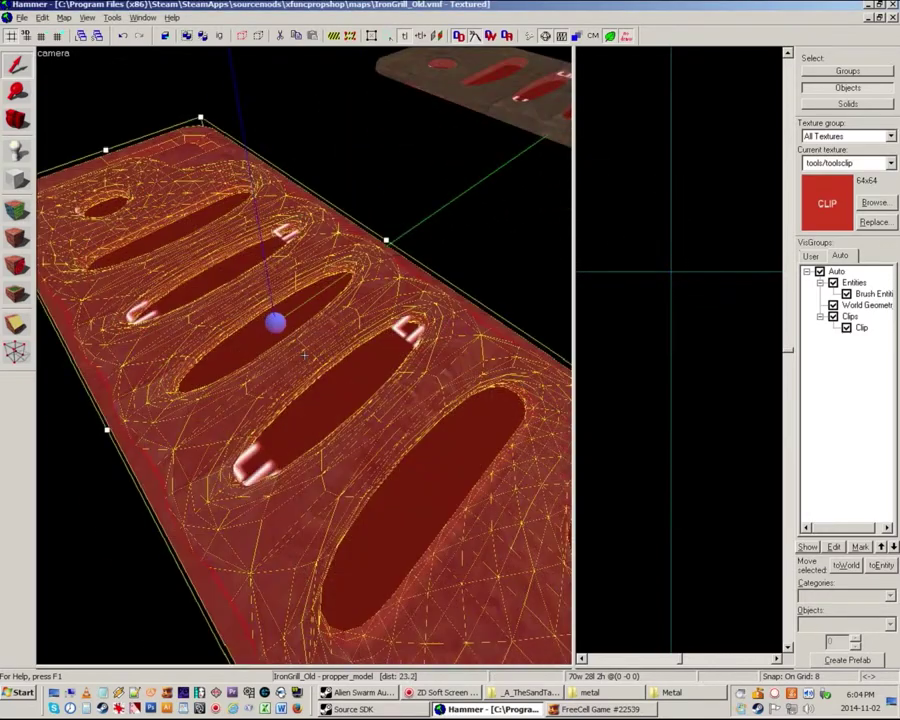
{"action": "key", "text": "s"}
{"action": "key", "text": "z"}
{"action": "key", "text": "Escape"}
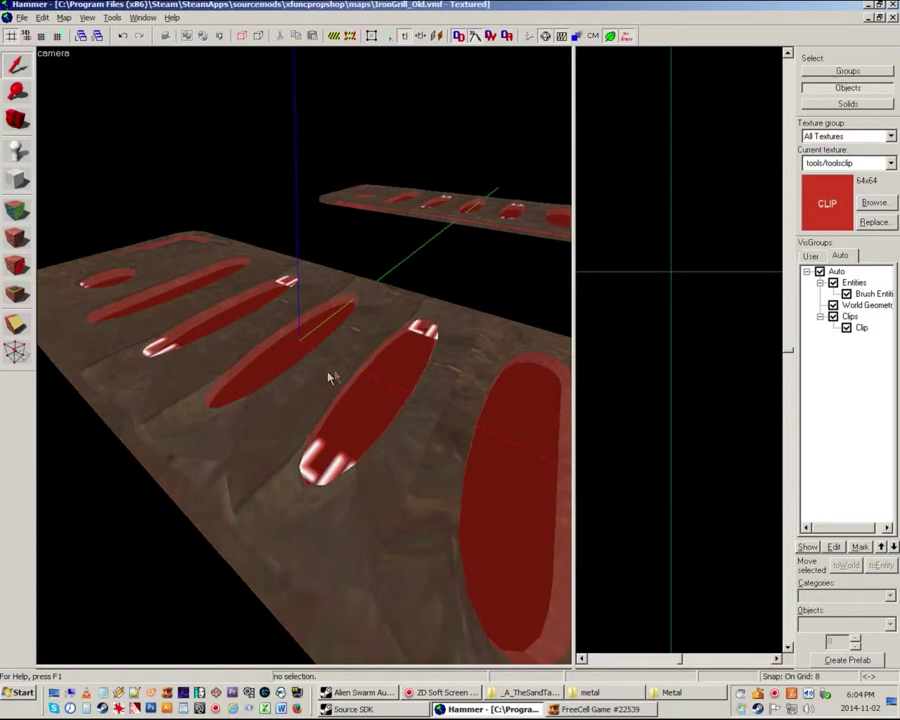
{"action": "key", "text": "z"}
{"action": "key", "text": "a"}
{"action": "key", "text": "z"}
{"action": "left_click", "coordinate": [305, 361]}
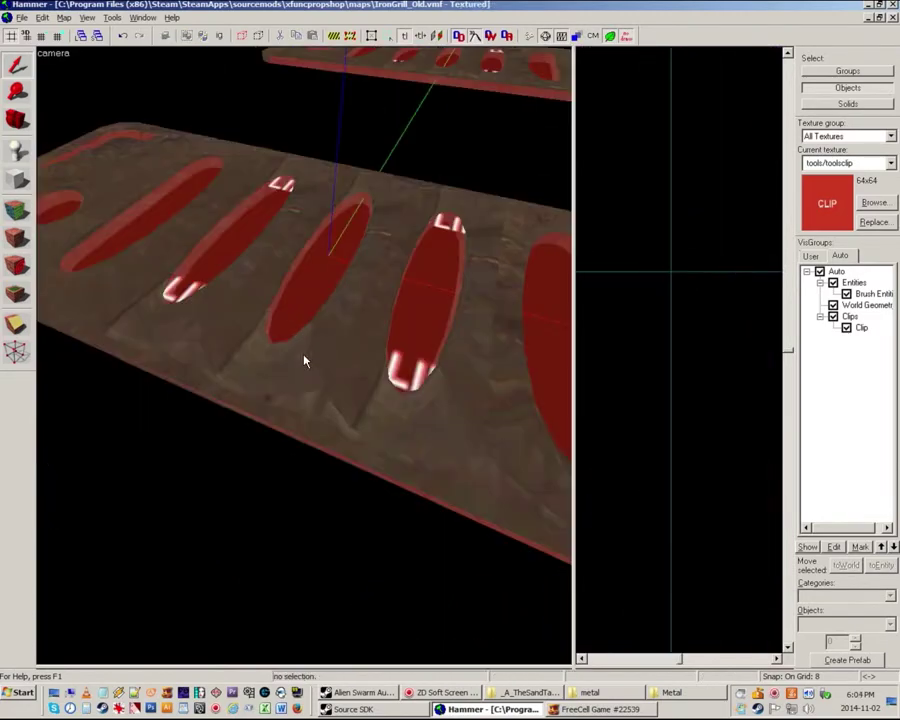
Step: Compare the entity properties of the grill's propper_model with those of the func_brush hitbox inside it
{"action": "left_click", "coordinate": [356, 322]}
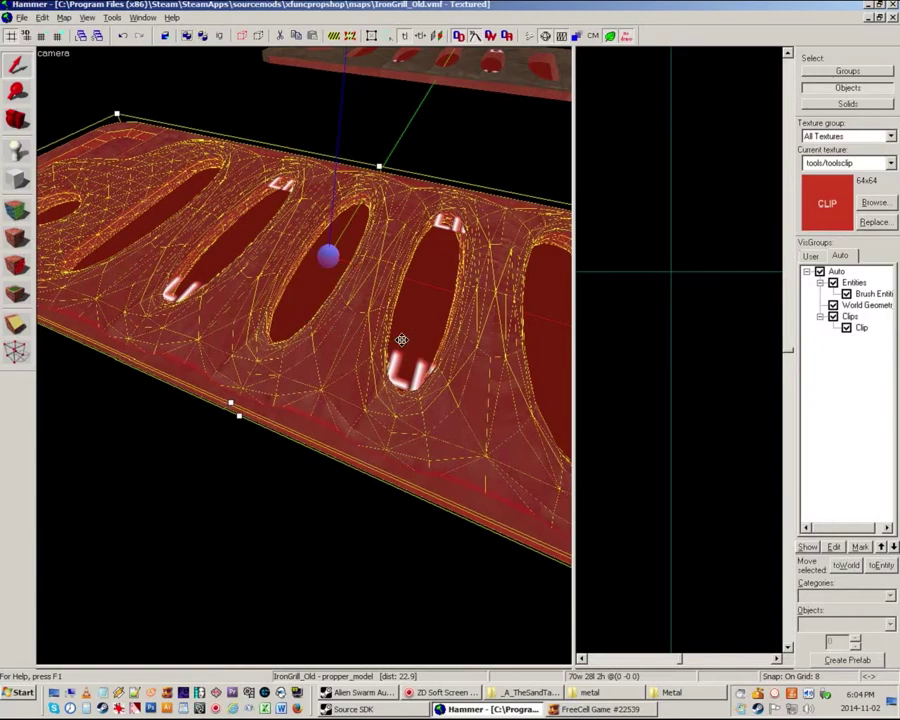
{"action": "key", "text": "alt+Return"}
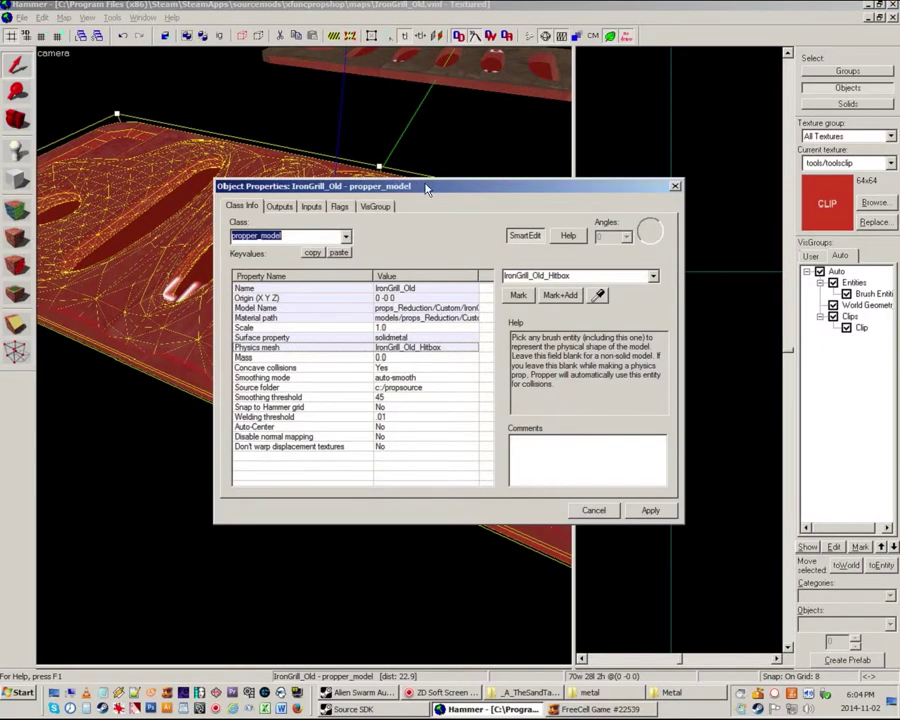
{"action": "left_click_drag", "start_coordinate": [426, 186], "coordinate": [609, 224]}
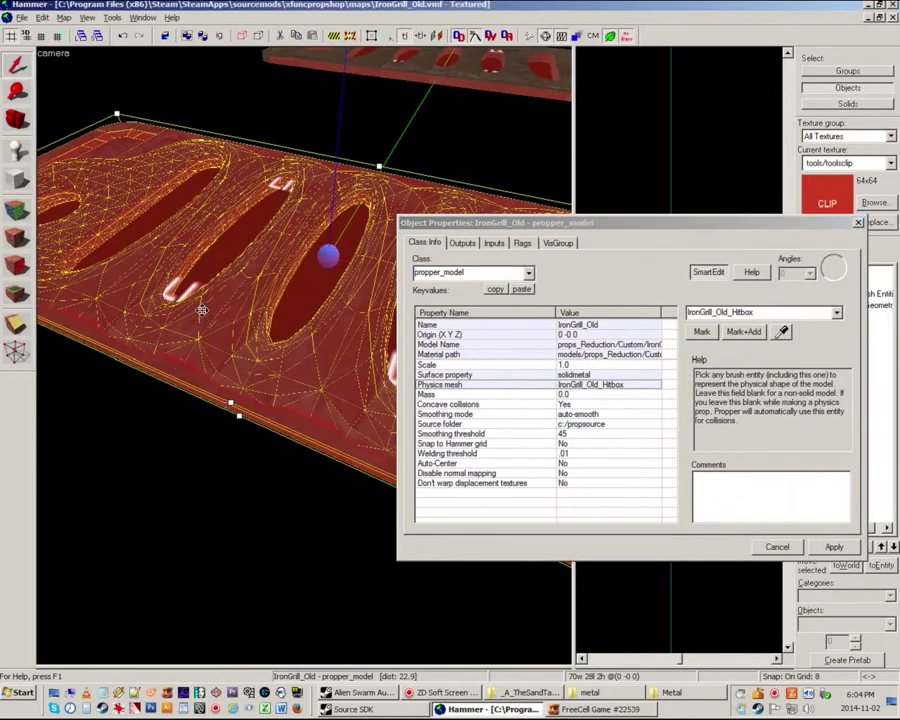
{"action": "key", "text": "z"}
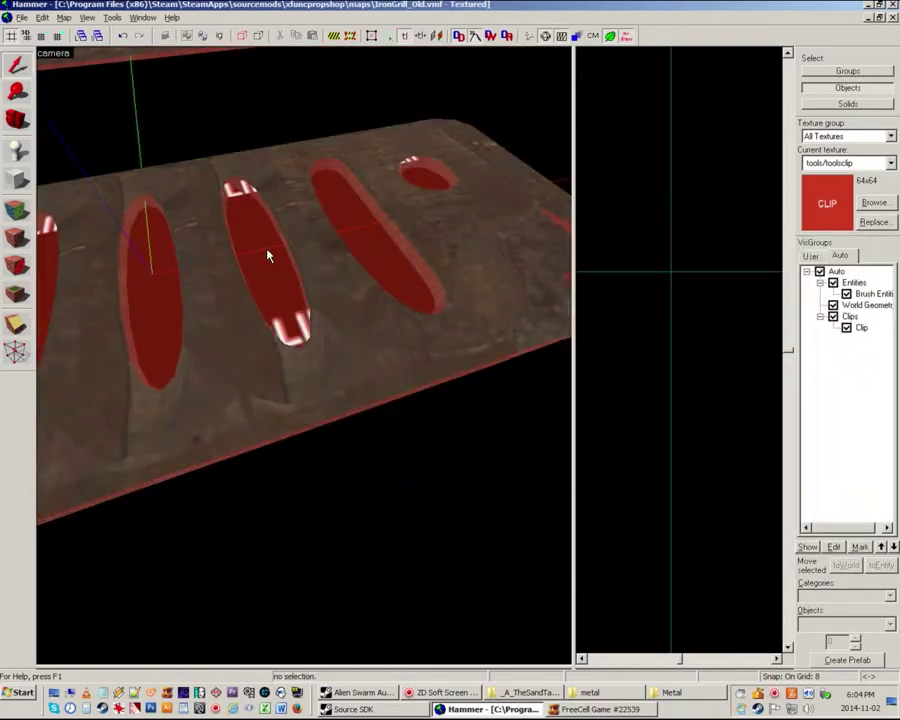
{"action": "left_click", "coordinate": [268, 256]}
{"action": "key", "text": "alt+Return"}
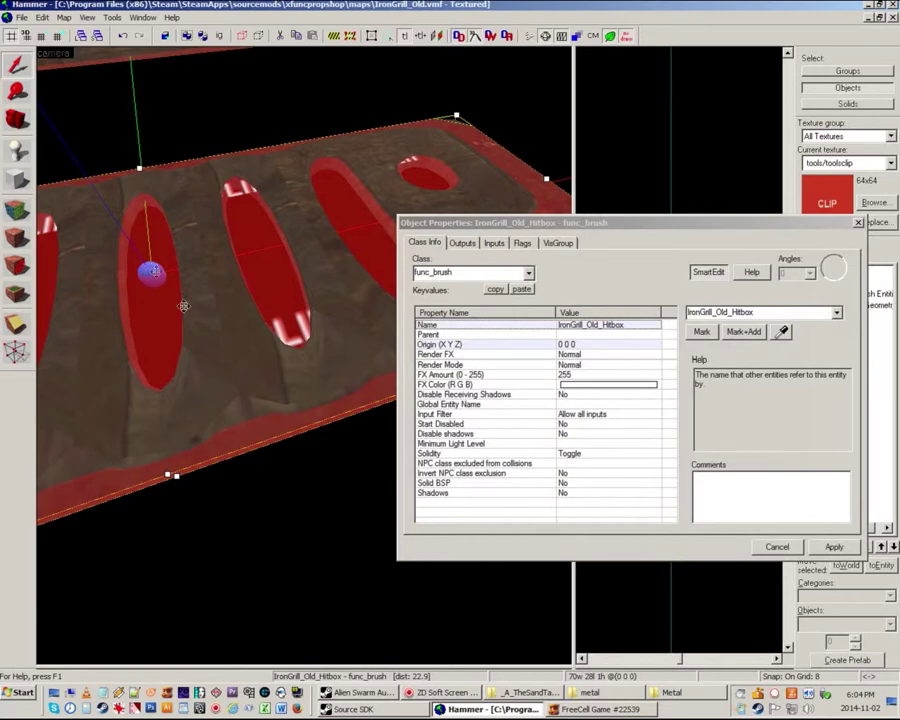
{"action": "left_click", "coordinate": [860, 225]}
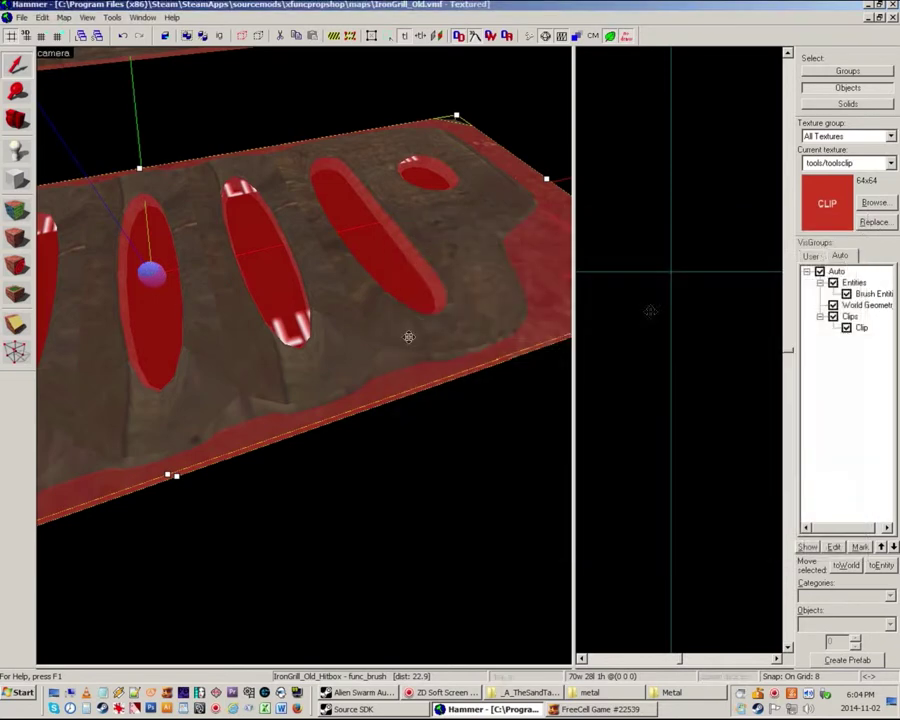
Step: Select the grill propper_model and examine its shape and origin point in the top and front views
{"action": "left_click", "coordinate": [213, 332]}
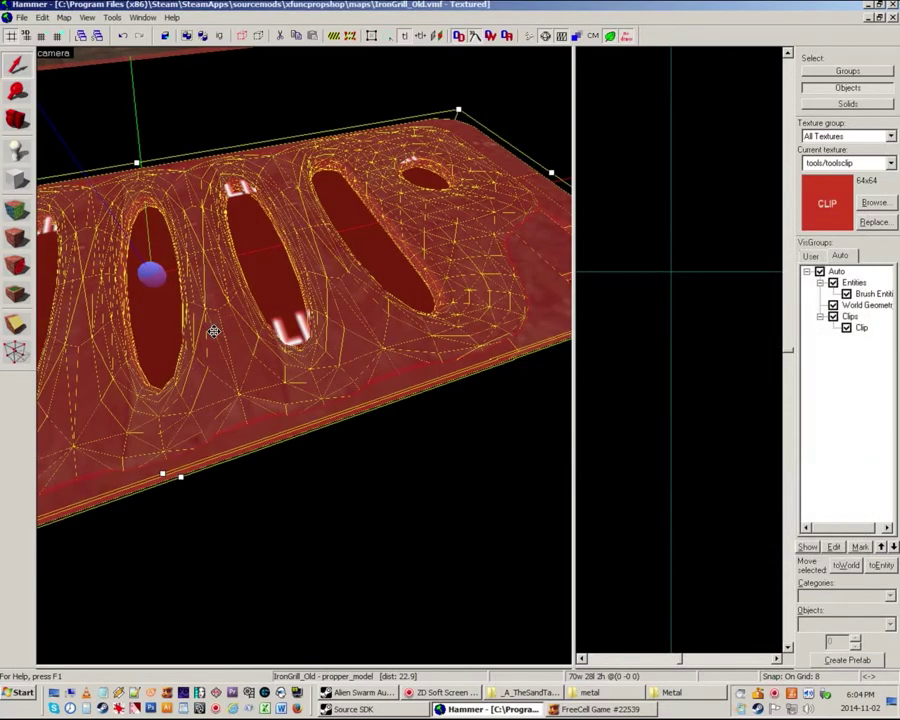
{"action": "left_click_drag", "start_coordinate": [574, 369], "coordinate": [251, 346]}
{"action": "scroll", "coordinate": [536, 299], "scroll_direction": "down", "scroll_amount": 3}
{"action": "scroll", "coordinate": [522, 285], "scroll_direction": "up", "scroll_amount": 5}
{"action": "scroll", "coordinate": [475, 302], "scroll_direction": "down", "scroll_amount": 4}
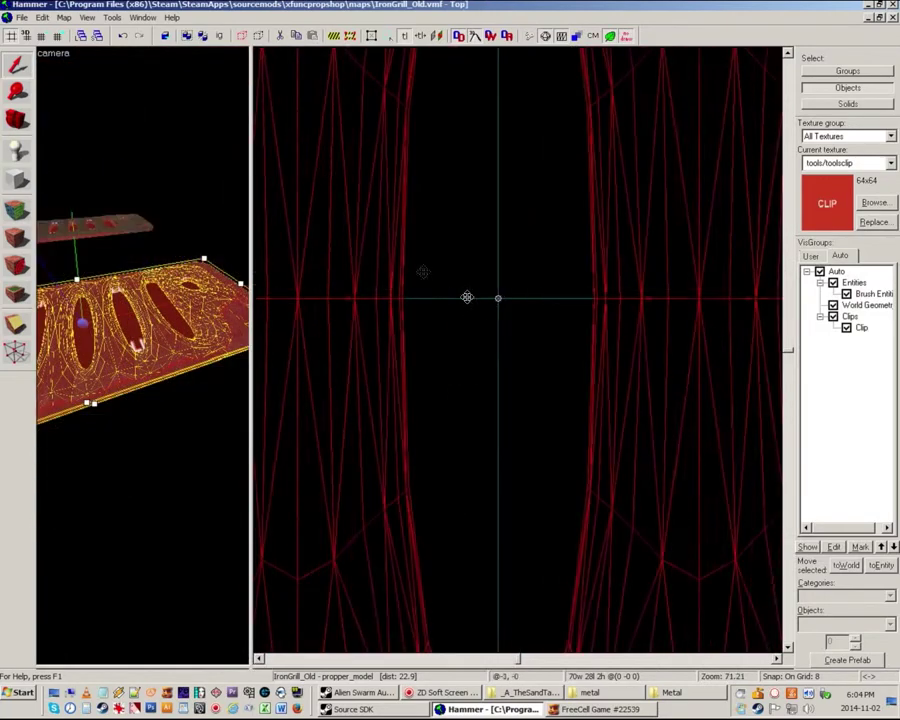
{"action": "left_click", "coordinate": [272, 53]}
{"action": "left_click", "coordinate": [280, 78]}
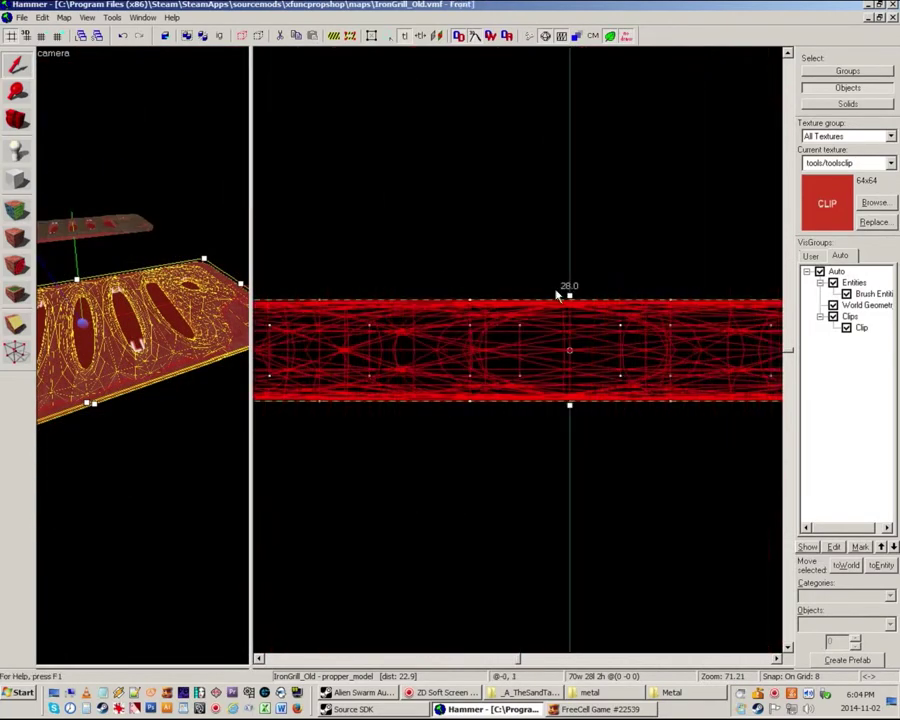
{"action": "left_click_drag", "start_coordinate": [251, 345], "coordinate": [300, 400]}
Step: Move the grill propper_model's origin to 0 -8 0 in the top view and check the value in its properties
{"action": "left_click", "coordinate": [310, 53]}
{"action": "left_click", "coordinate": [322, 65]}
{"action": "scroll", "coordinate": [401, 233], "scroll_direction": "down", "scroll_amount": 8}
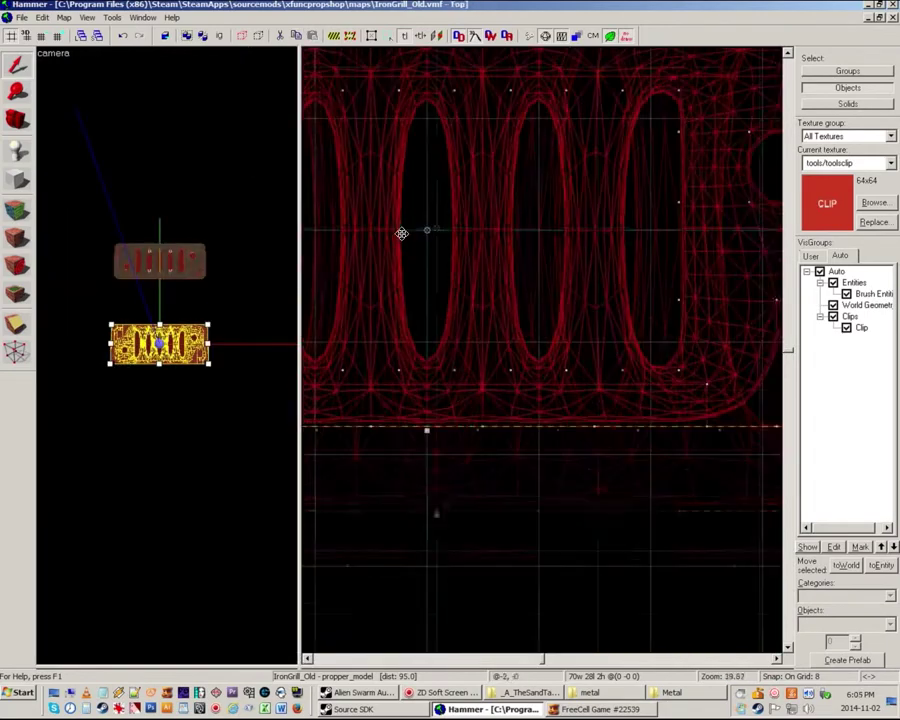
{"action": "scroll", "coordinate": [401, 233], "scroll_direction": "up", "scroll_amount": 2}
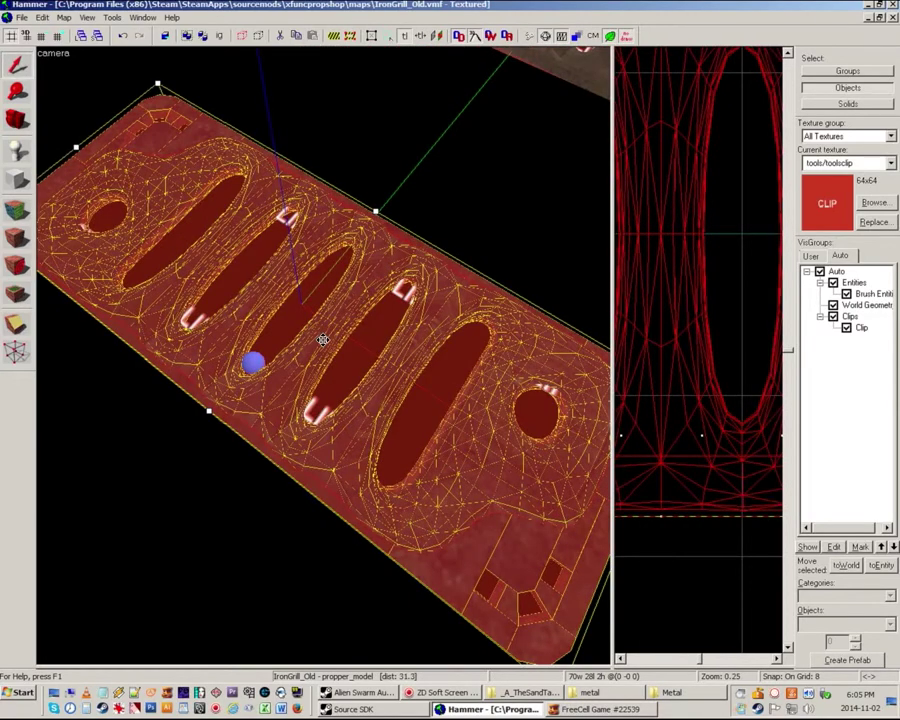
{"action": "double_click", "coordinate": [322, 340]}
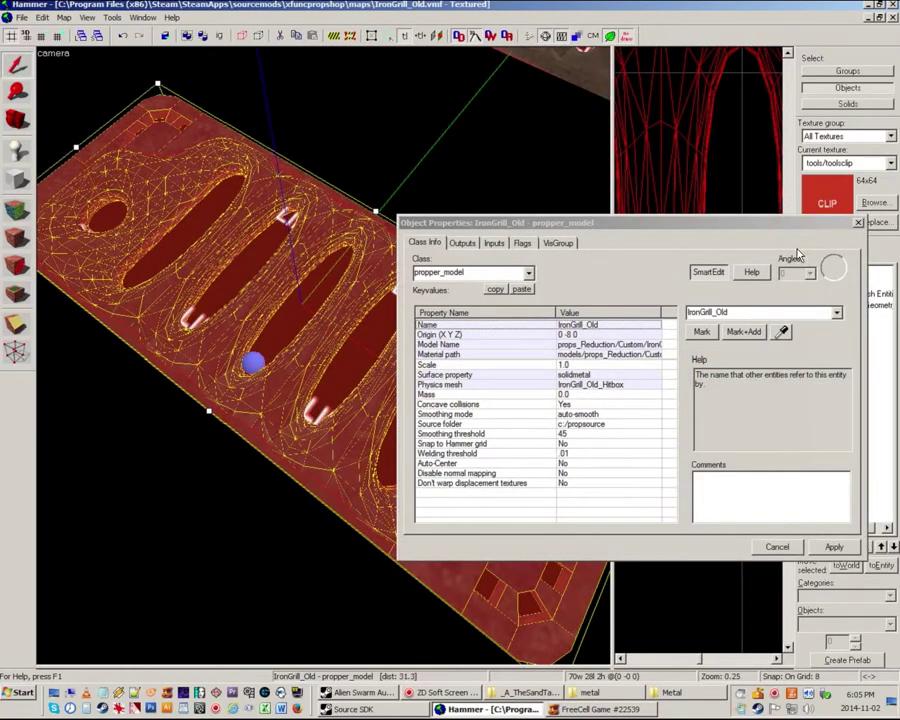
{"action": "left_click", "coordinate": [858, 223]}
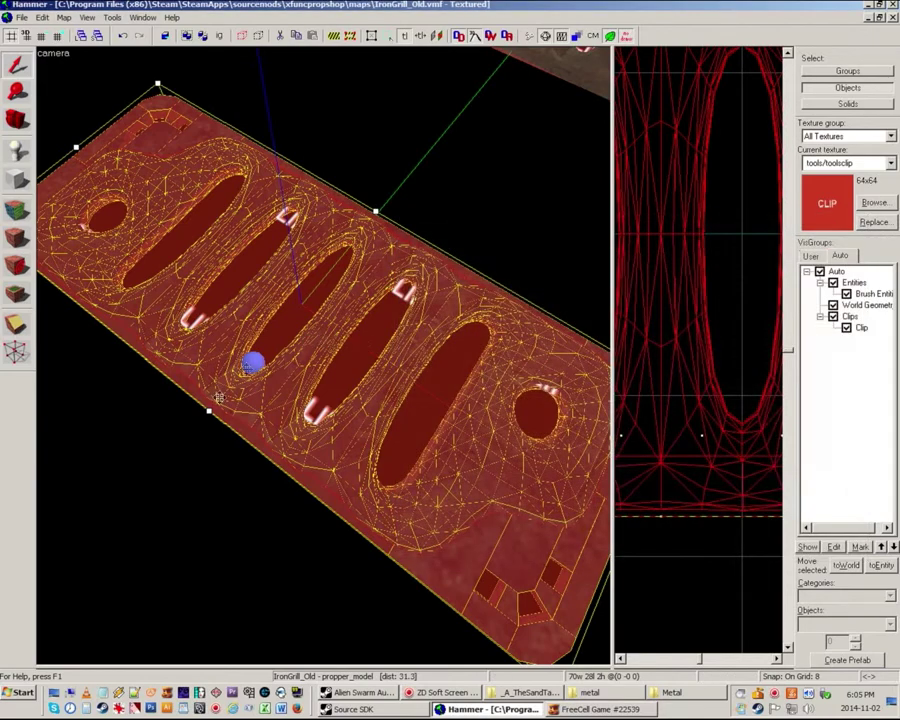
Step: Shift the hitbox func_brush 8 units down in the top view and move it back up by the same amount
{"action": "left_click", "coordinate": [197, 422]}
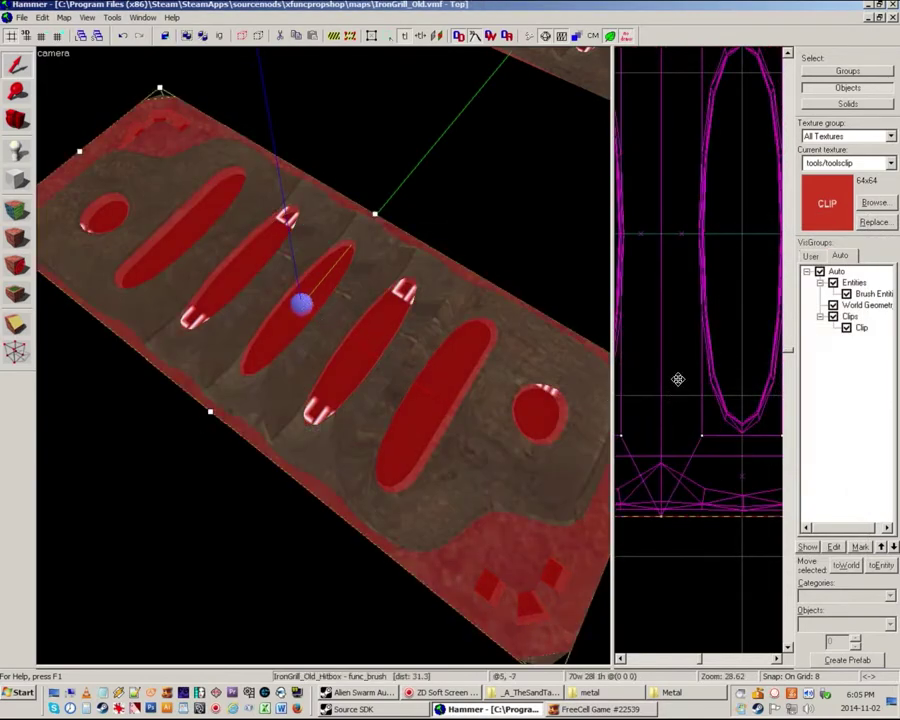
{"action": "key", "text": "Down"}
{"action": "key", "text": "Escape"}
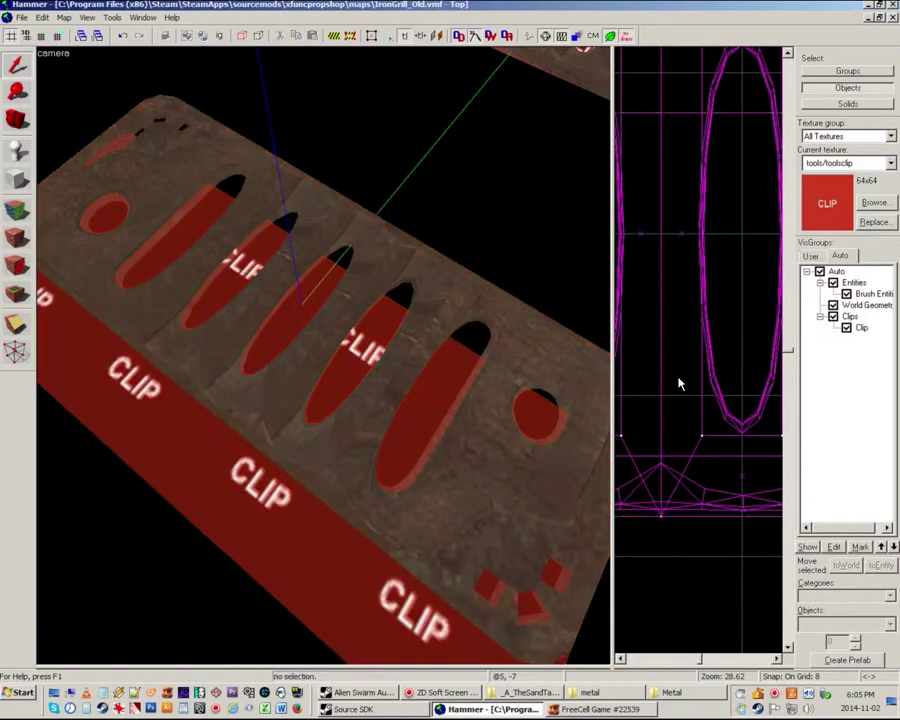
{"action": "left_click", "coordinate": [267, 428]}
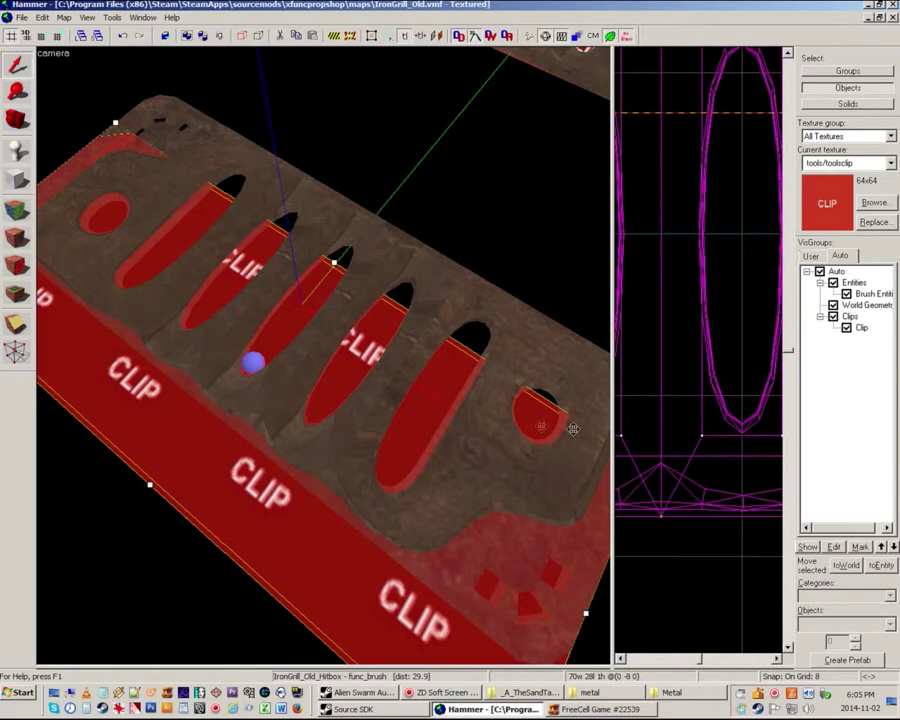
{"action": "key", "text": "Up"}
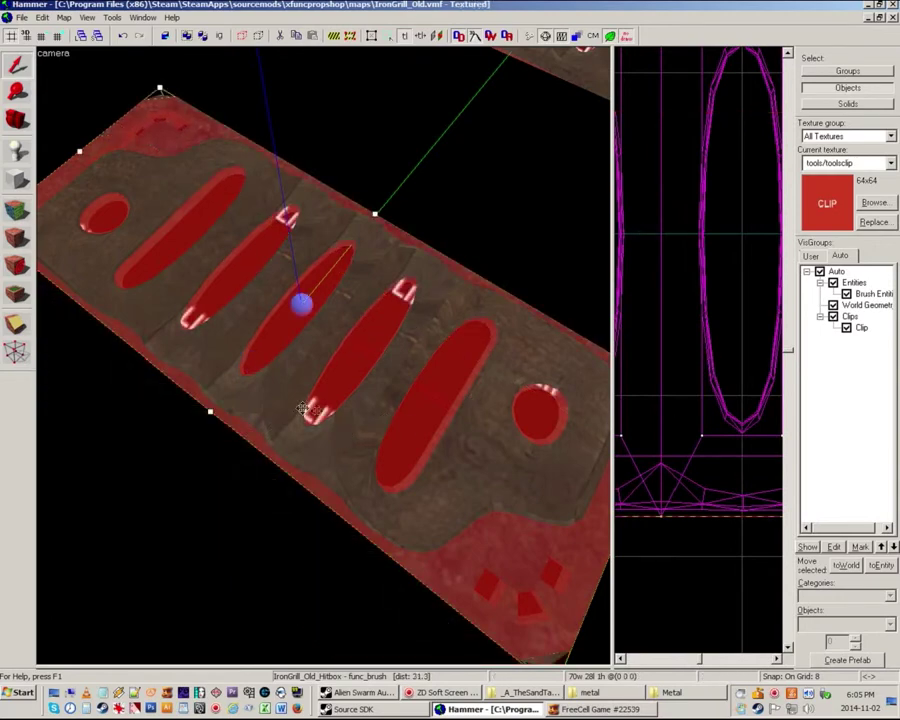
Step: Move the grill propper_model's origin back to the grill's centre on the axis crossing in the top view
{"action": "left_click", "coordinate": [257, 394]}
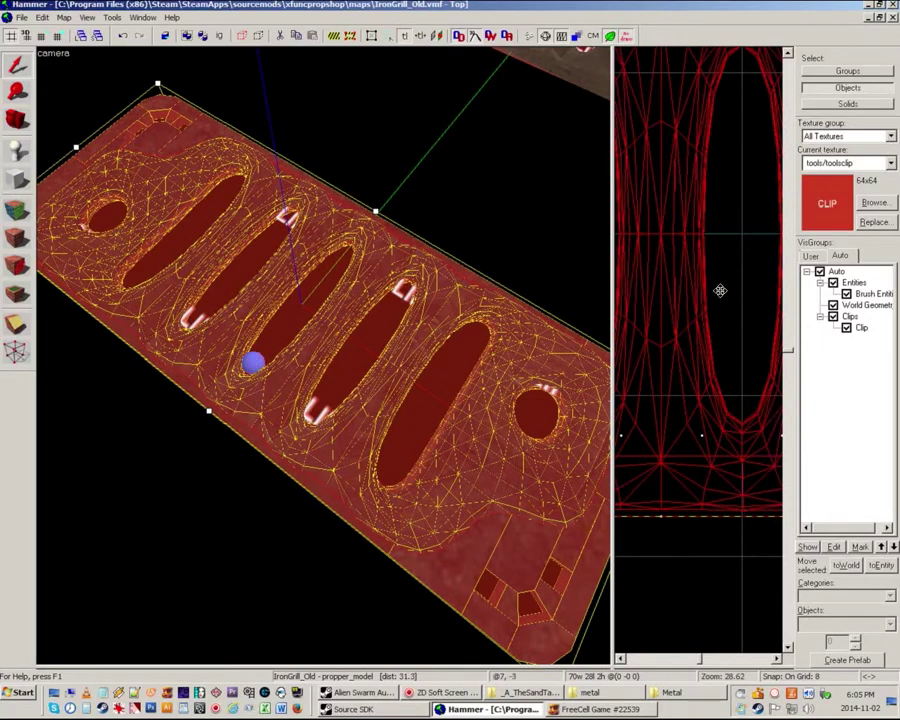
{"action": "scroll", "coordinate": [710, 320], "scroll_direction": "down", "scroll_amount": 3}
{"action": "scroll", "coordinate": [710, 338], "scroll_direction": "up", "scroll_amount": 4}
{"action": "left_click_drag", "start_coordinate": [693, 318], "coordinate": [696, 184]}
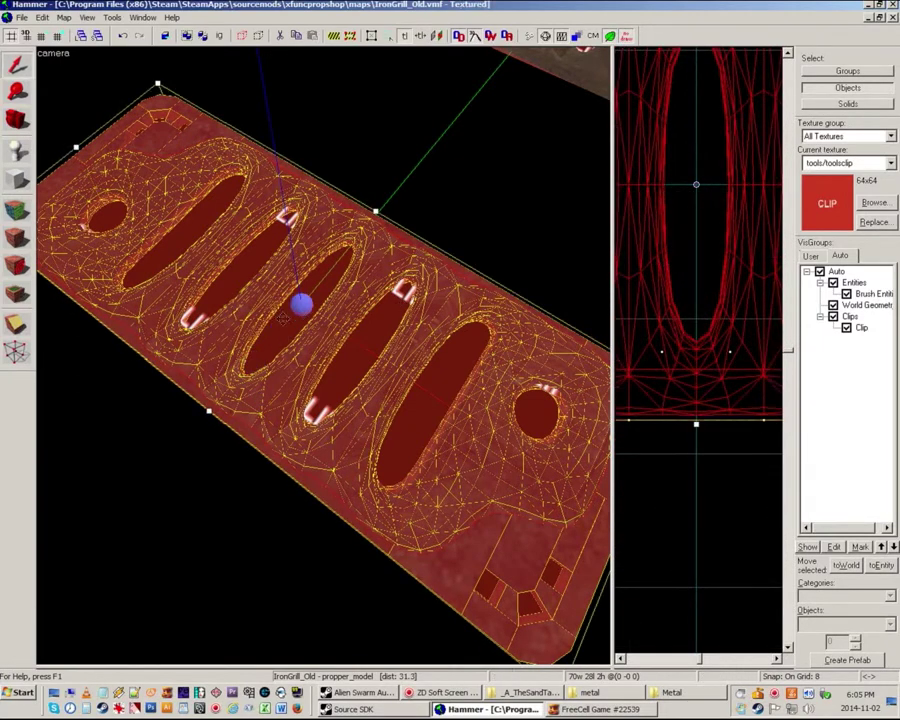
Step: Deselect the first grill and select the ten-faced clip block inside the second grill
{"action": "key", "text": "z"}
{"action": "key", "text": "w"}
{"action": "key", "text": "s"}
{"action": "key", "text": "z"}
{"action": "key", "text": "Escape"}
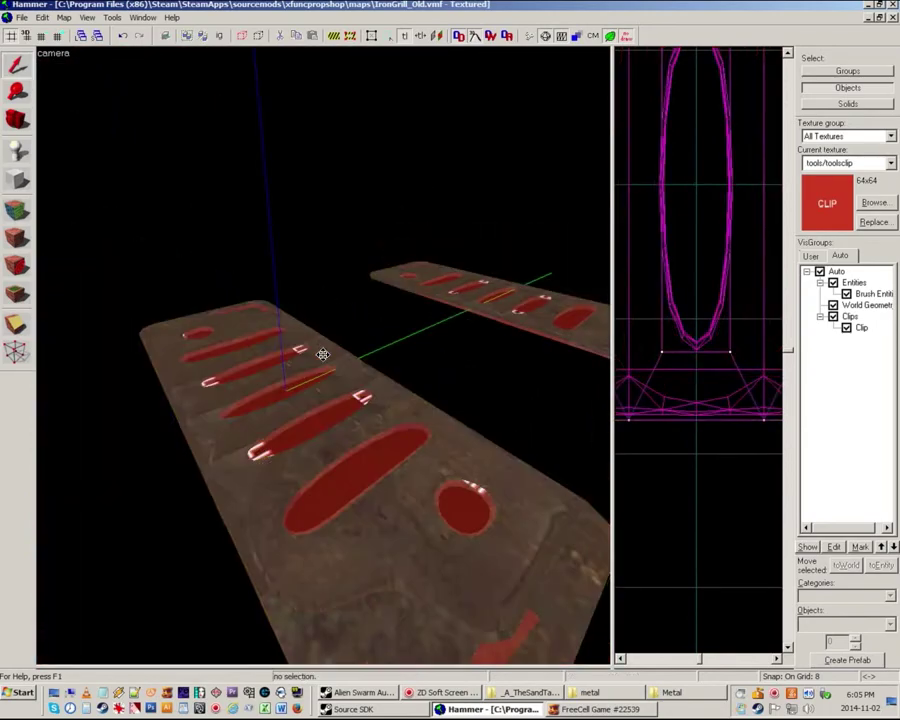
{"action": "key", "text": "w"}
{"action": "key", "text": "z"}
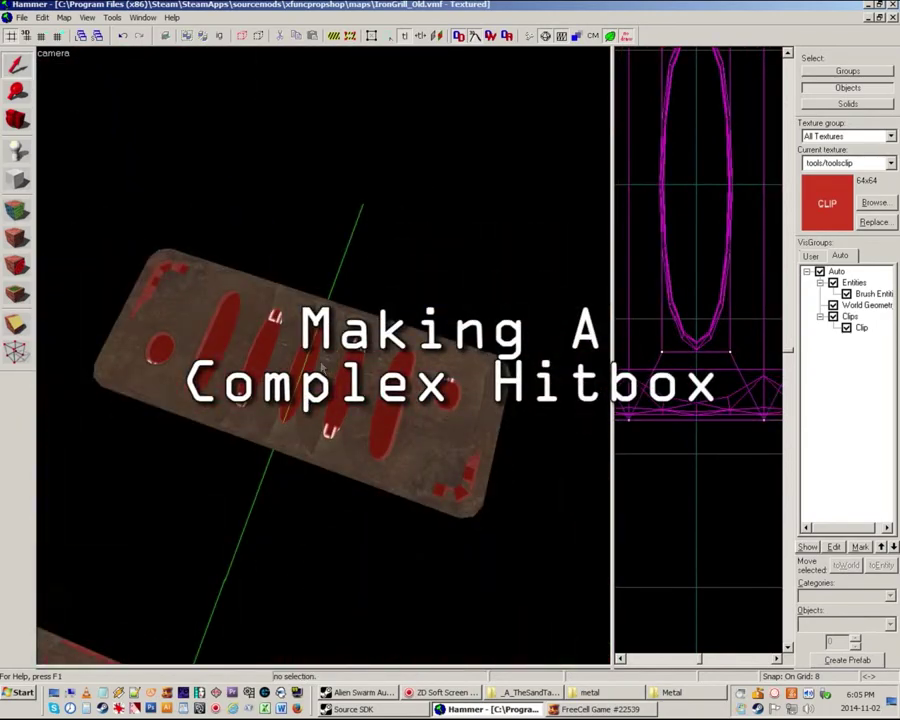
{"action": "left_click", "coordinate": [324, 356]}
{"action": "key", "text": "z"}
{"action": "key", "text": "w"}
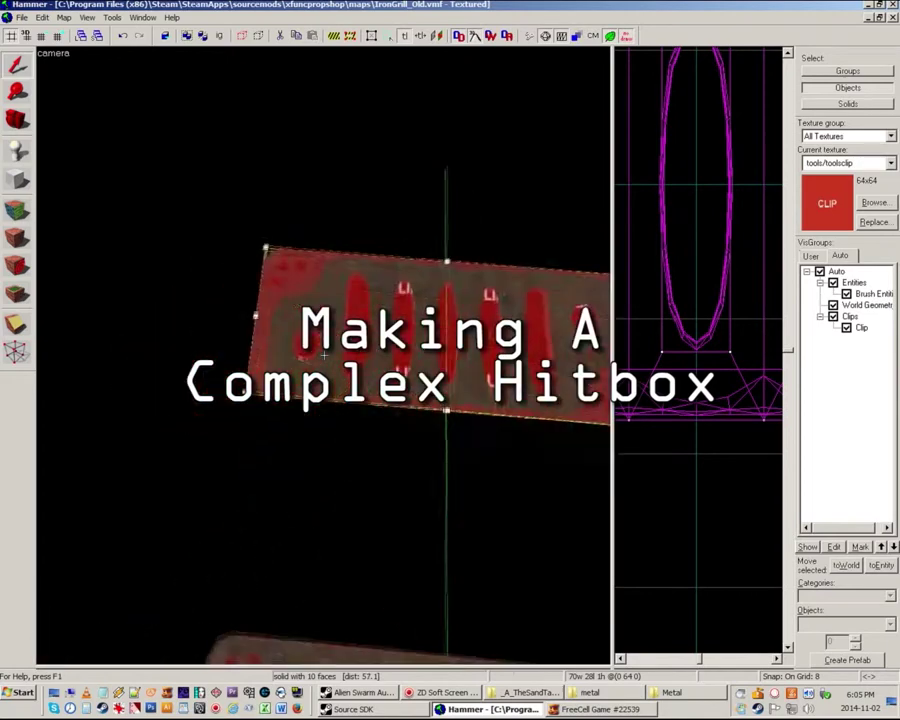
{"action": "key", "text": "s"}
{"action": "key", "text": "z"}
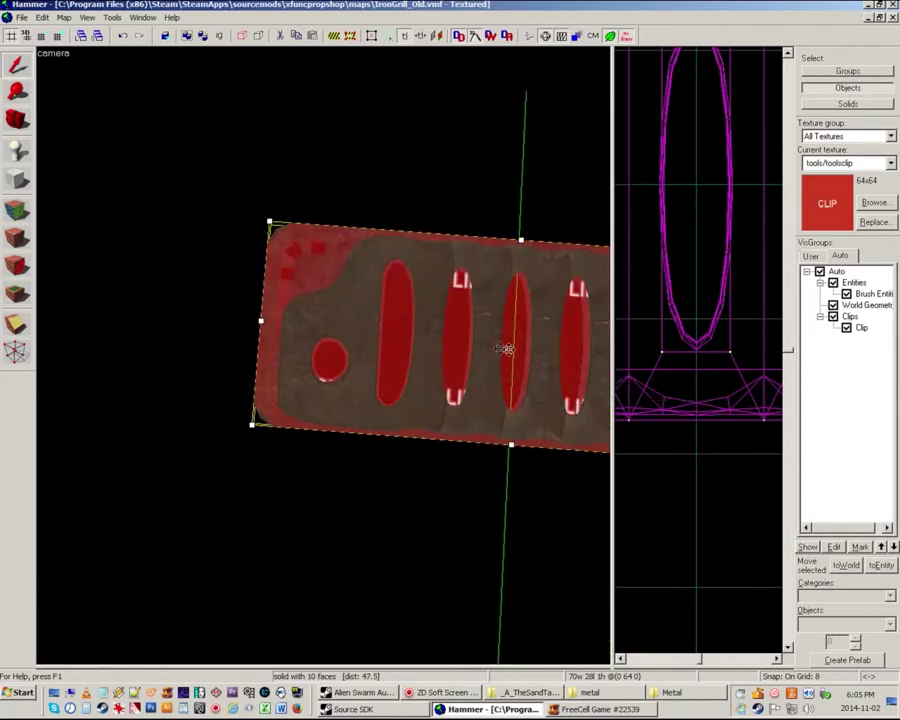
{"action": "key", "text": "z"}
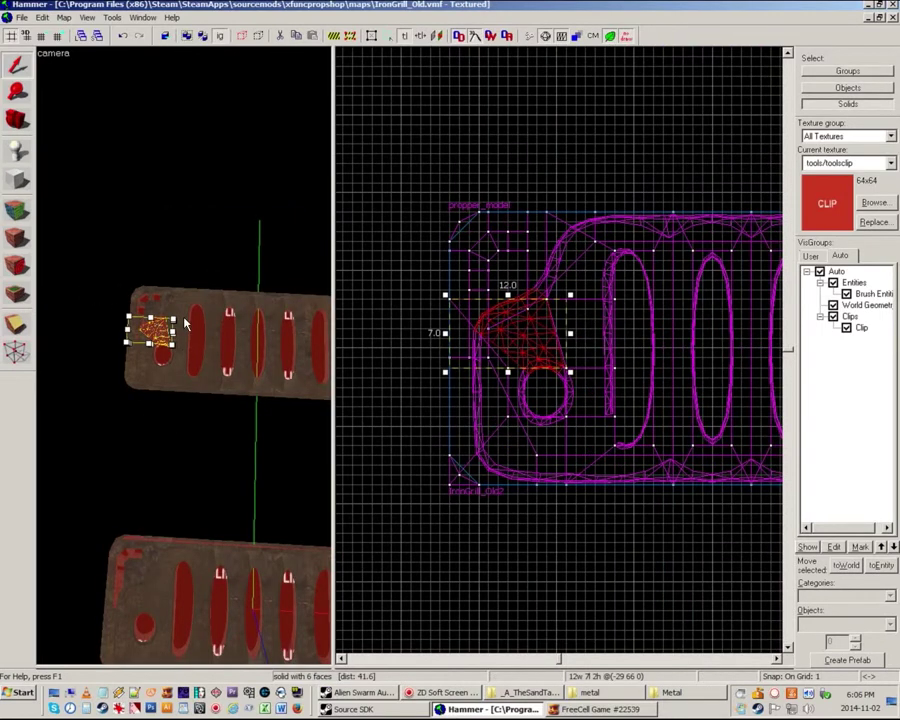
Step: Select the seven displacement solids around the hole at the left end of the second grill
{"action": "left_click", "coordinate": [180, 307]}
{"action": "left_click", "coordinate": [182, 328], "text": "ctrl"}
{"action": "left_click", "coordinate": [160, 335], "text": "ctrl"}
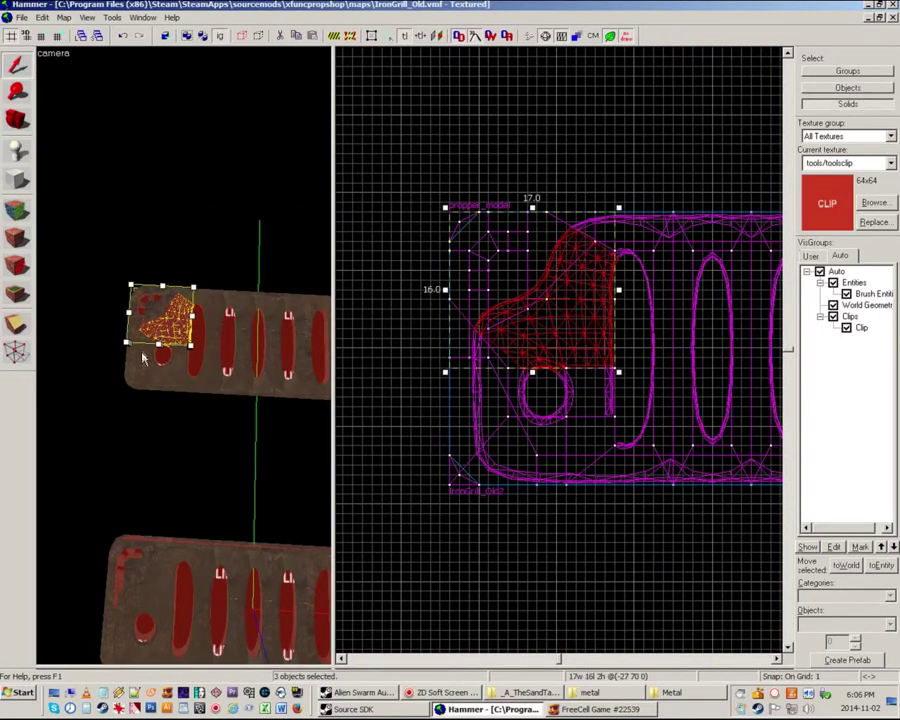
{"action": "left_click", "coordinate": [143, 361], "text": "ctrl"}
{"action": "left_click", "coordinate": [160, 373], "text": "ctrl"}
{"action": "left_click", "coordinate": [181, 371], "text": "ctrl"}
{"action": "left_click", "coordinate": [178, 352], "text": "ctrl"}
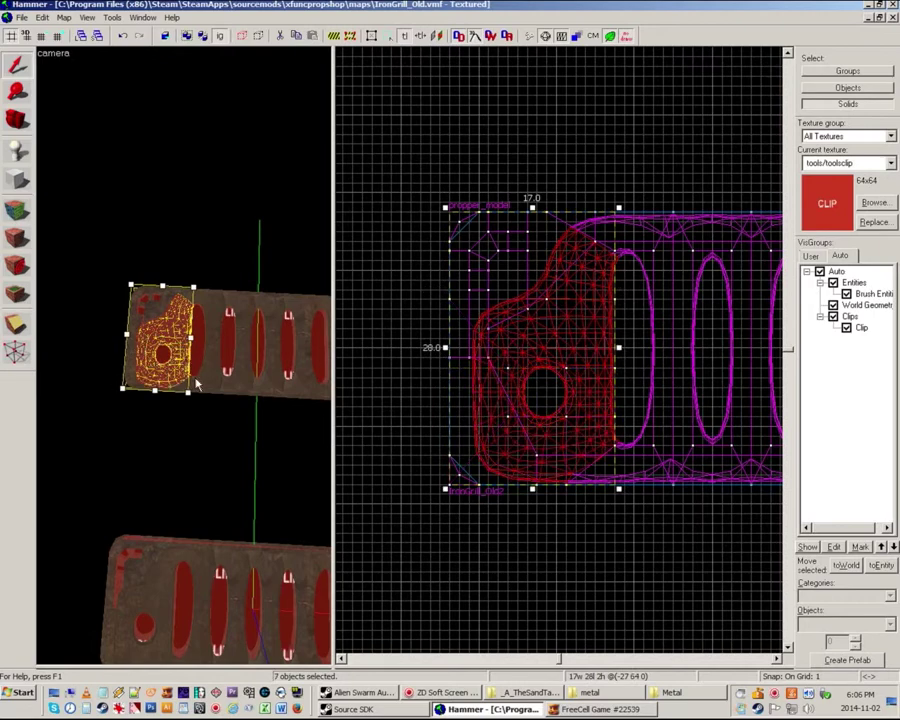
Step: Extend the selection to all 32 displacement solids of the second grill and clone them 64 units up in the top view
{"action": "left_click", "coordinate": [198, 383], "text": "ctrl"}
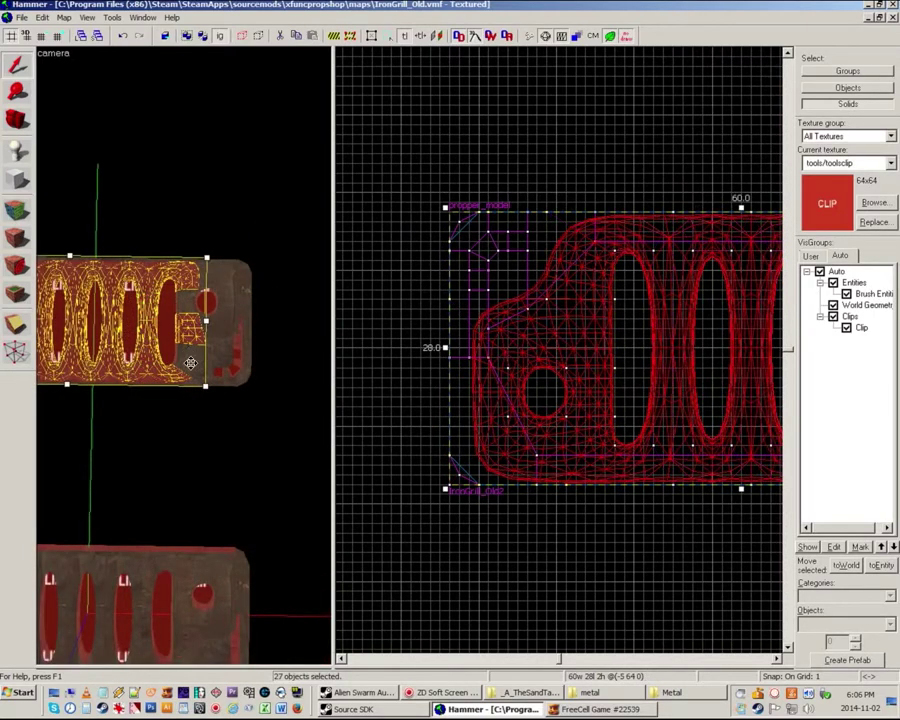
{"action": "left_click", "coordinate": [191, 363], "text": "ctrl"}
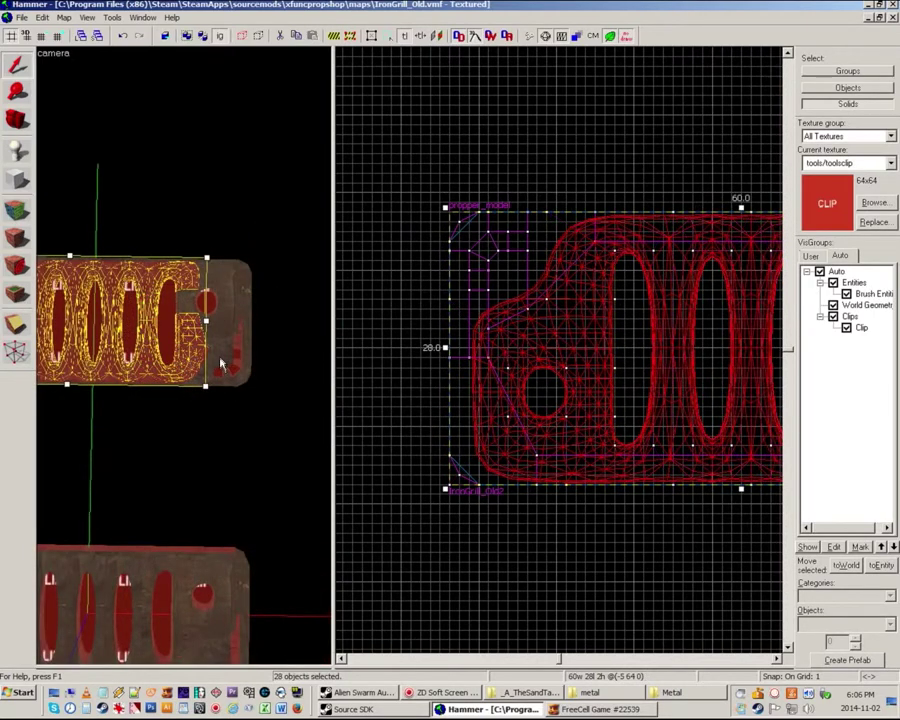
{"action": "left_click", "coordinate": [218, 323], "text": "ctrl"}
{"action": "left_click", "coordinate": [216, 276], "text": "ctrl"}
{"action": "left_click", "coordinate": [228, 300], "text": "ctrl"}
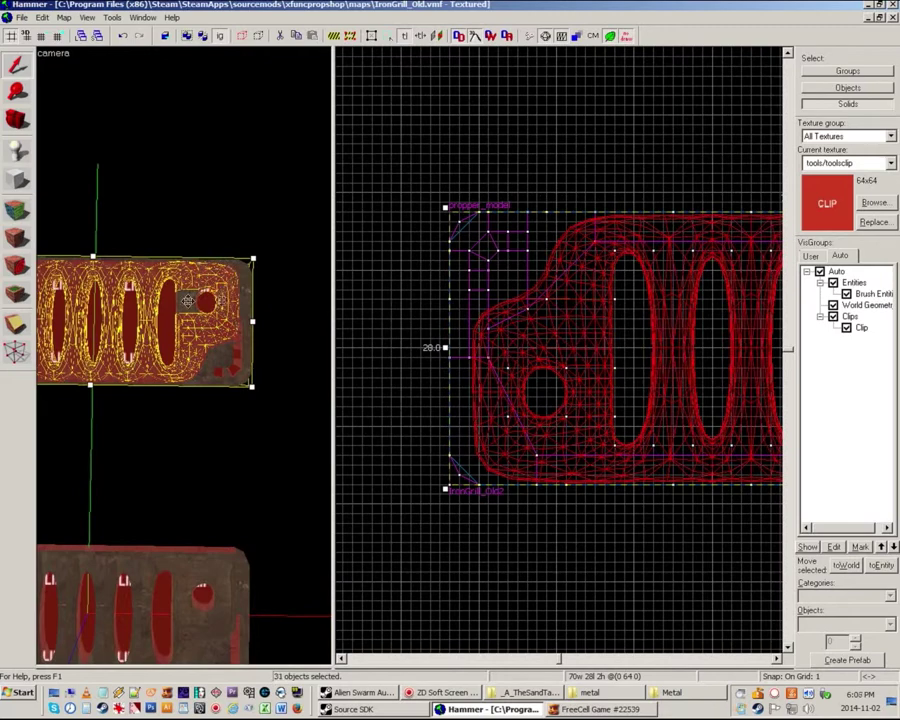
{"action": "left_click", "coordinate": [185, 303], "text": "ctrl"}
{"action": "scroll", "coordinate": [453, 347], "scroll_direction": "down", "scroll_amount": 5}
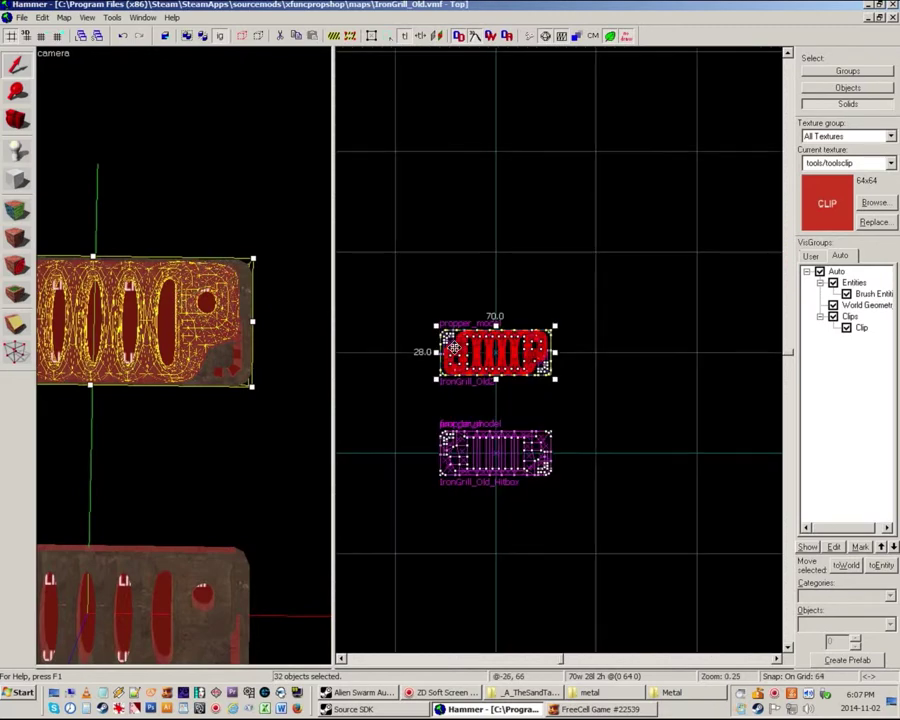
{"action": "left_click_drag", "start_coordinate": [453, 347], "coordinate": [453, 247], "text": "shift"}
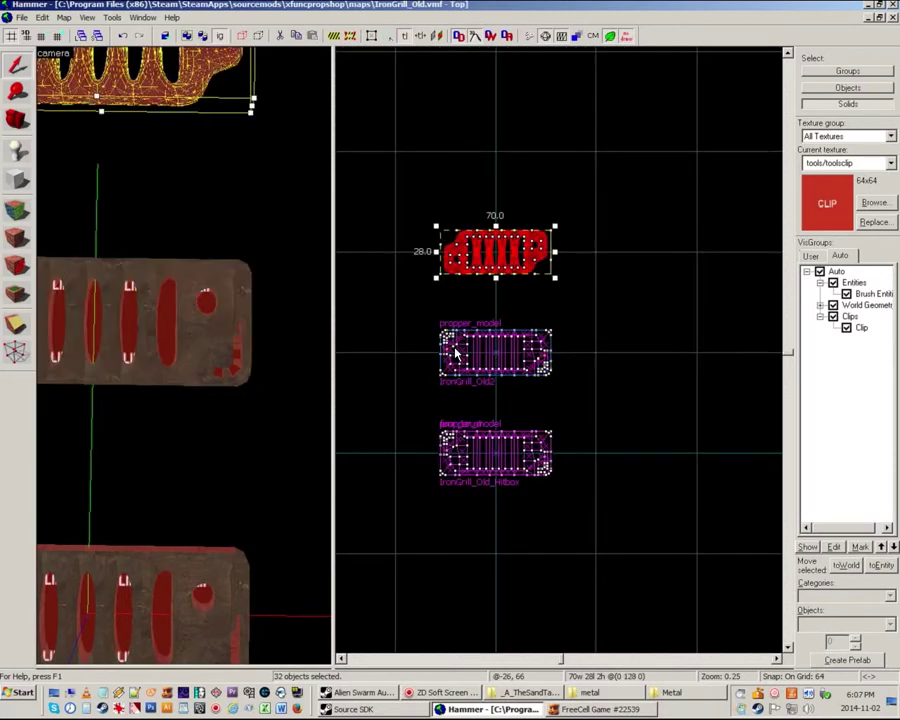
Step: Destroy the displacements on all faces of the cloned solids
{"action": "left_click", "coordinate": [14, 209]}
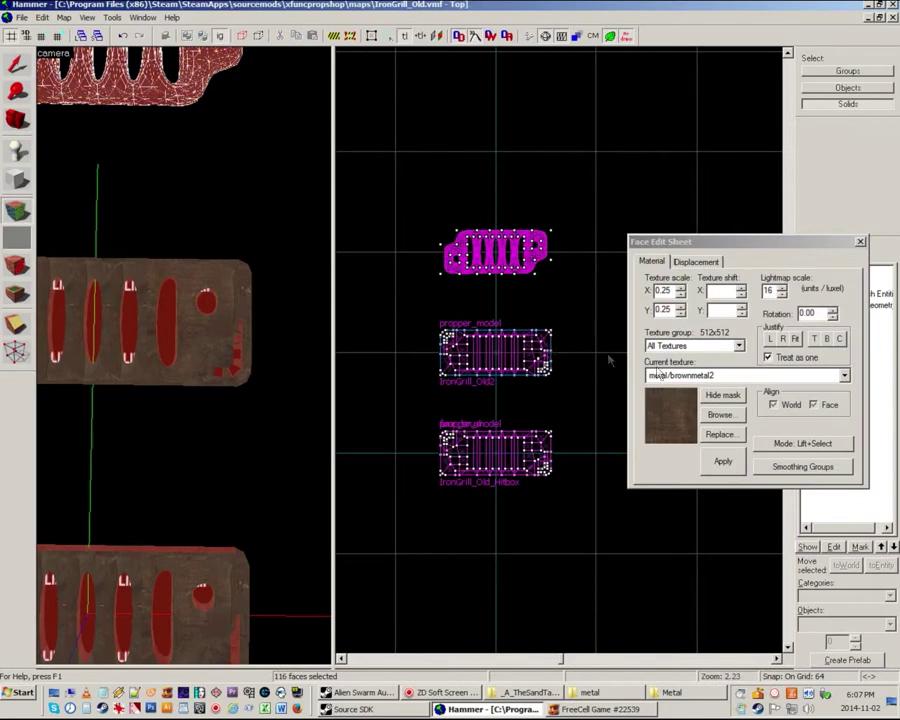
{"action": "left_click", "coordinate": [692, 262]}
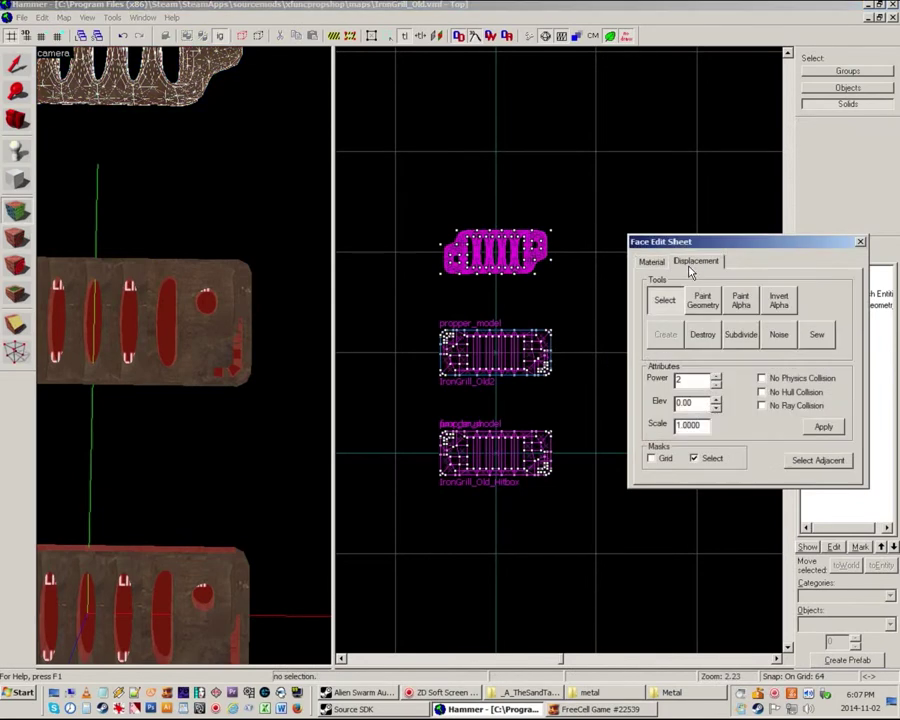
{"action": "left_click", "coordinate": [701, 336]}
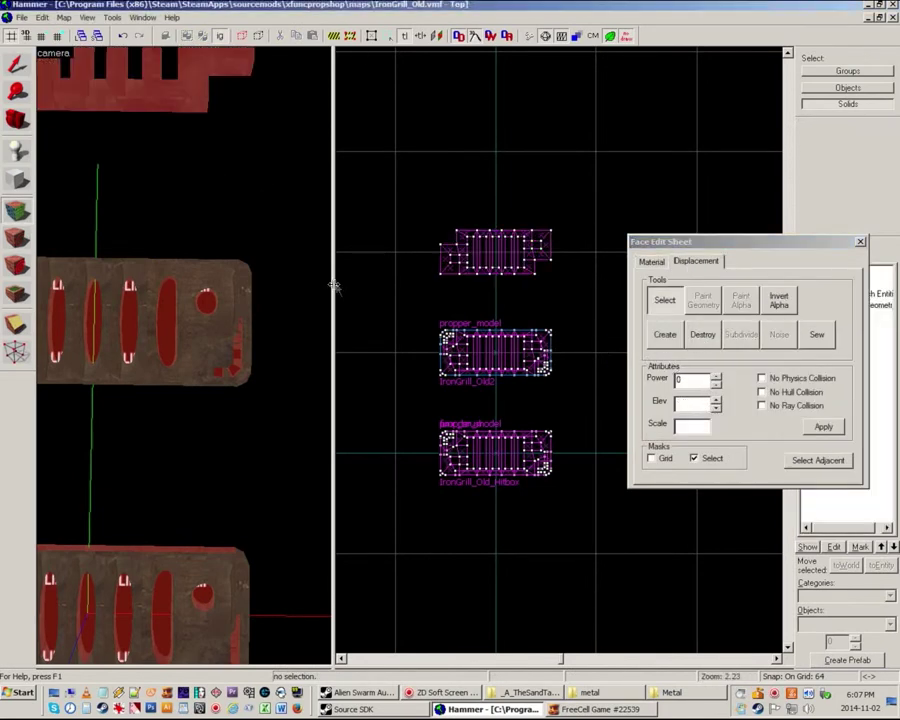
Step: Apply the tools/toolsclip texture to all faces of the cloned solids and close the face editing sheet
{"action": "left_click_drag", "start_coordinate": [335, 287], "coordinate": [543, 283]}
{"action": "key", "text": "z"}
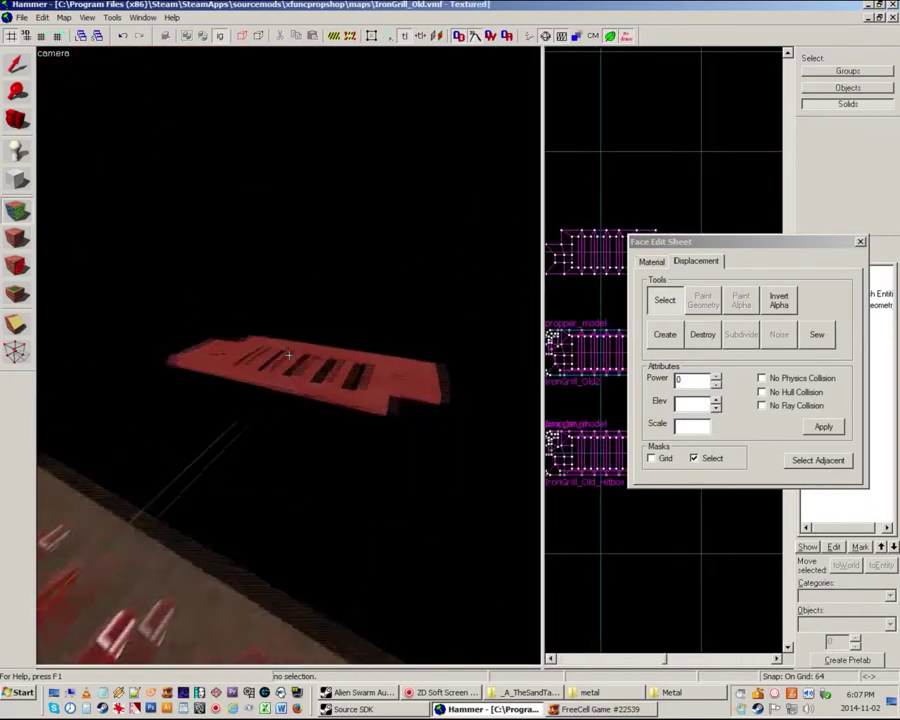
{"action": "key", "text": "w"}
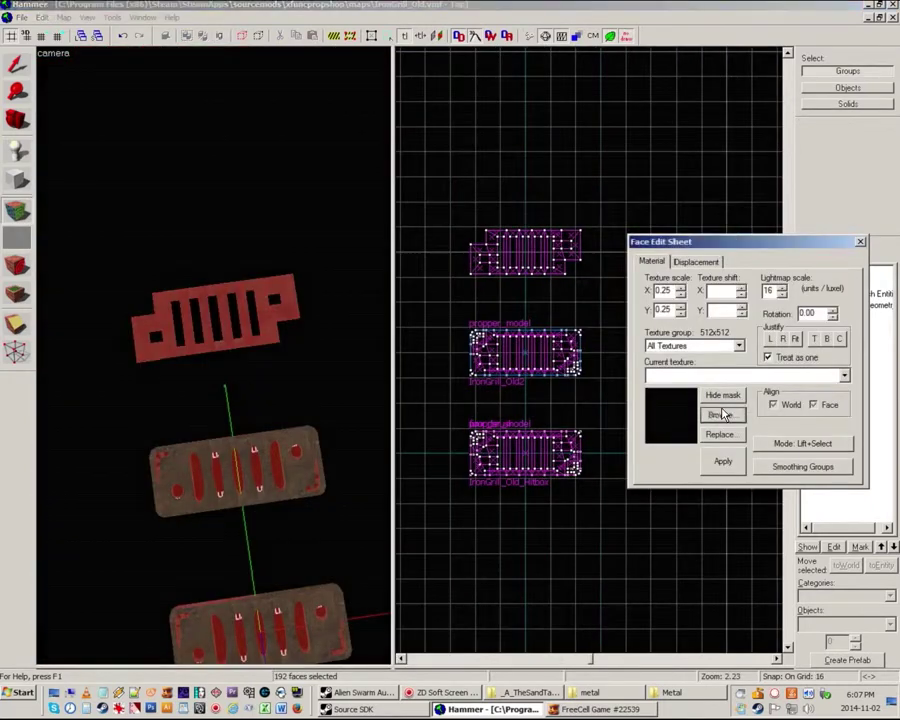
{"action": "left_click", "coordinate": [722, 414]}
{"action": "double_click", "coordinate": [28, 126]}
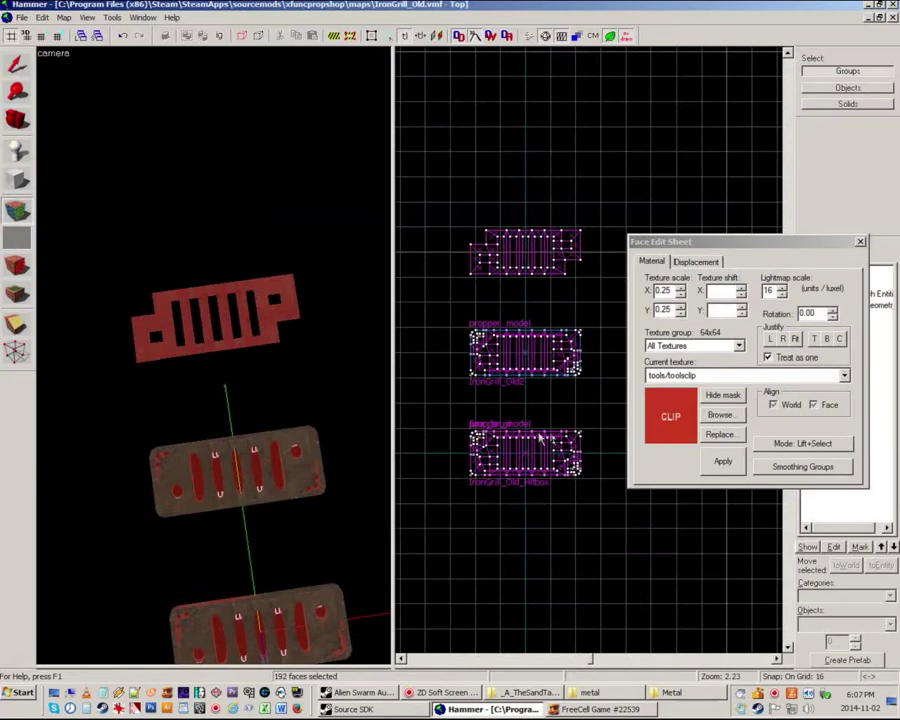
{"action": "left_click", "coordinate": [723, 461]}
{"action": "left_click", "coordinate": [861, 242]}
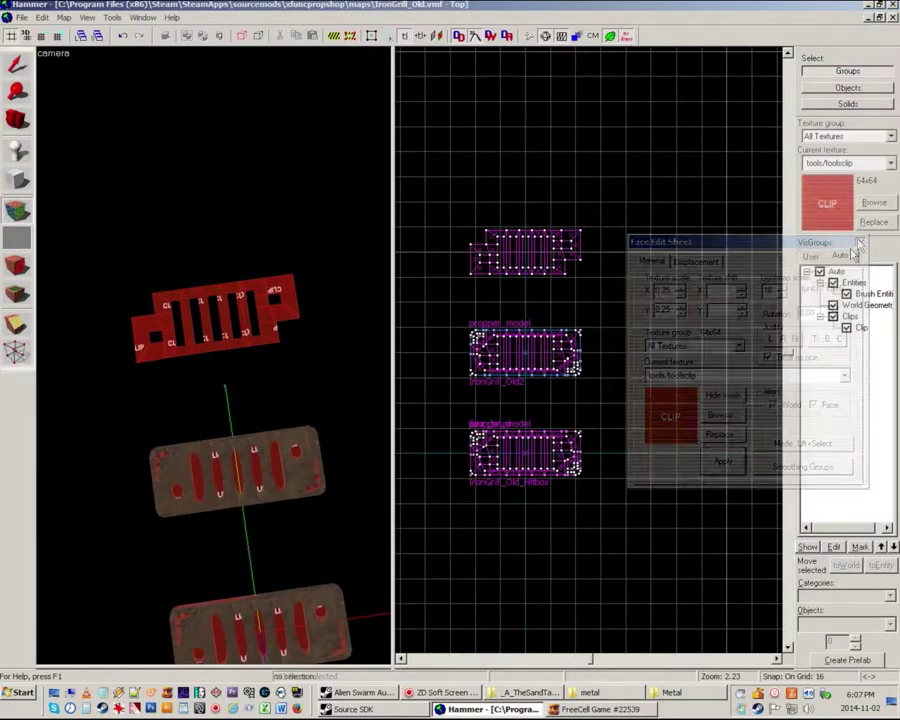
Step: Delete the right half of each of the four split slats in the middle of the clip copy
{"action": "key", "text": "z"}
{"action": "key", "text": "w"}
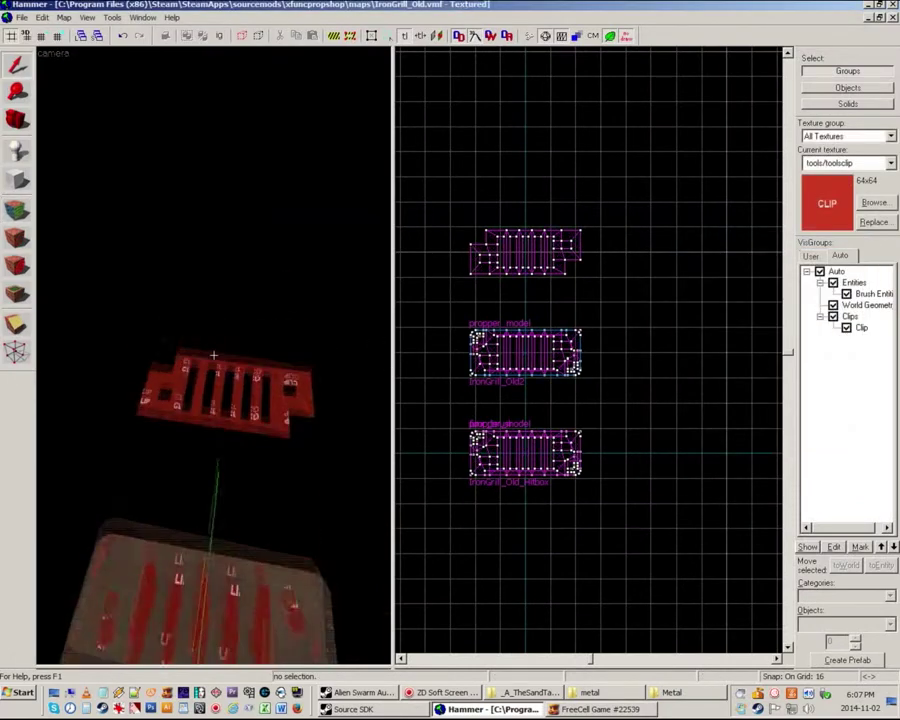
{"action": "key", "text": "s"}
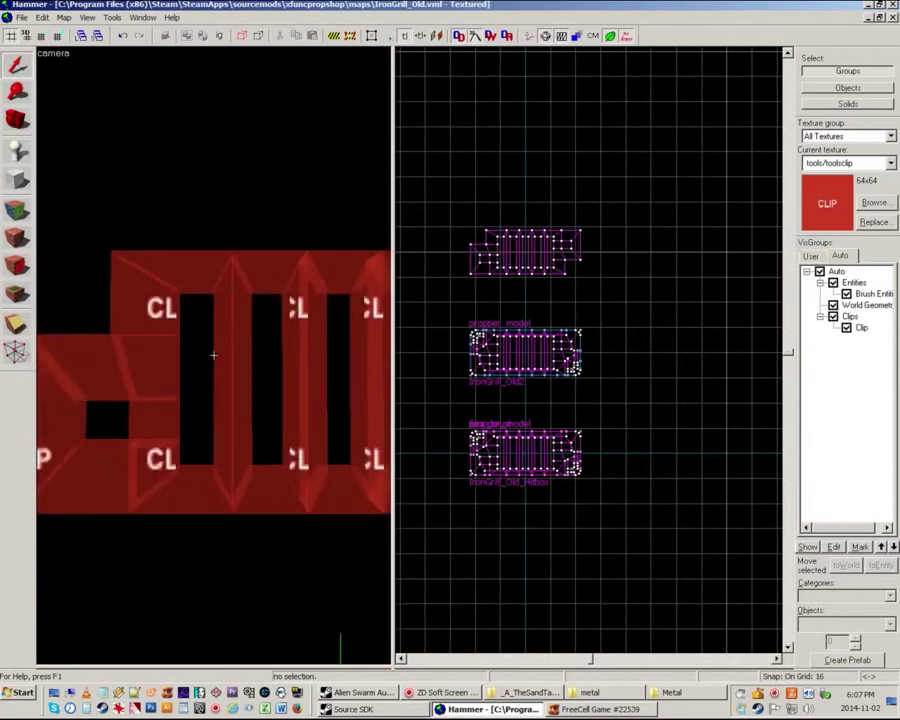
{"action": "key", "text": "z"}
{"action": "left_click", "coordinate": [223, 362]}
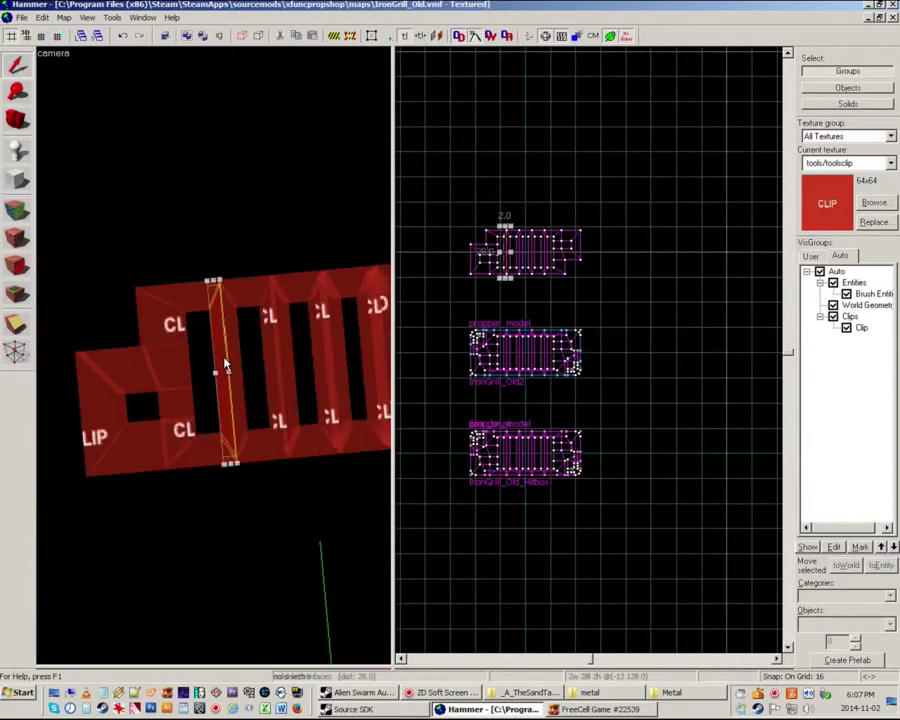
{"action": "left_click_drag", "start_coordinate": [227, 366], "coordinate": [214, 372]}
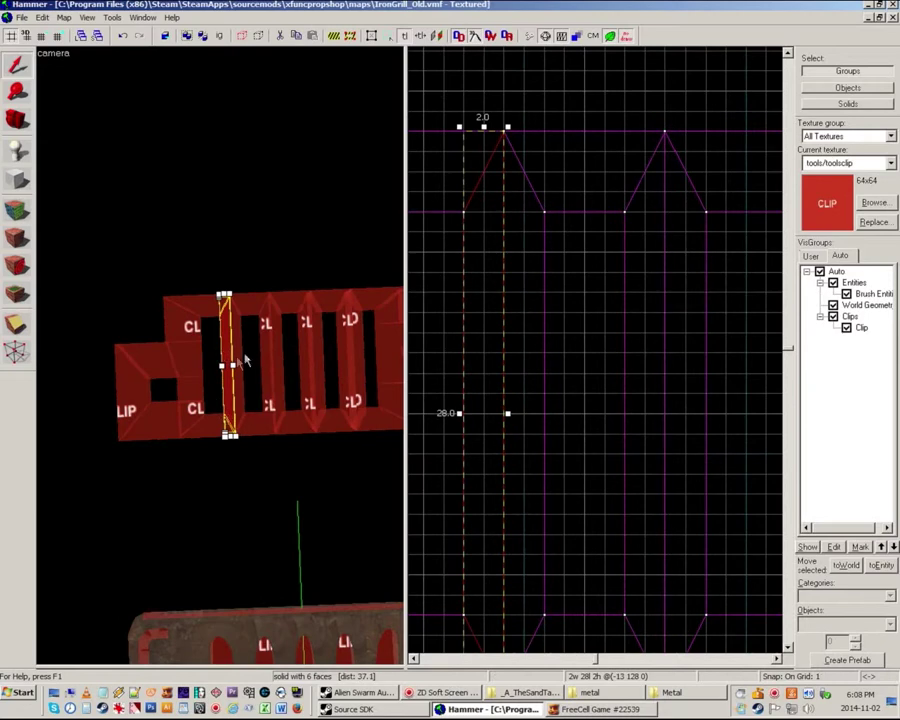
{"action": "left_click", "coordinate": [240, 362]}
{"action": "key", "text": "Delete"}
{"action": "left_click", "coordinate": [279, 368]}
{"action": "key", "text": "Delete"}
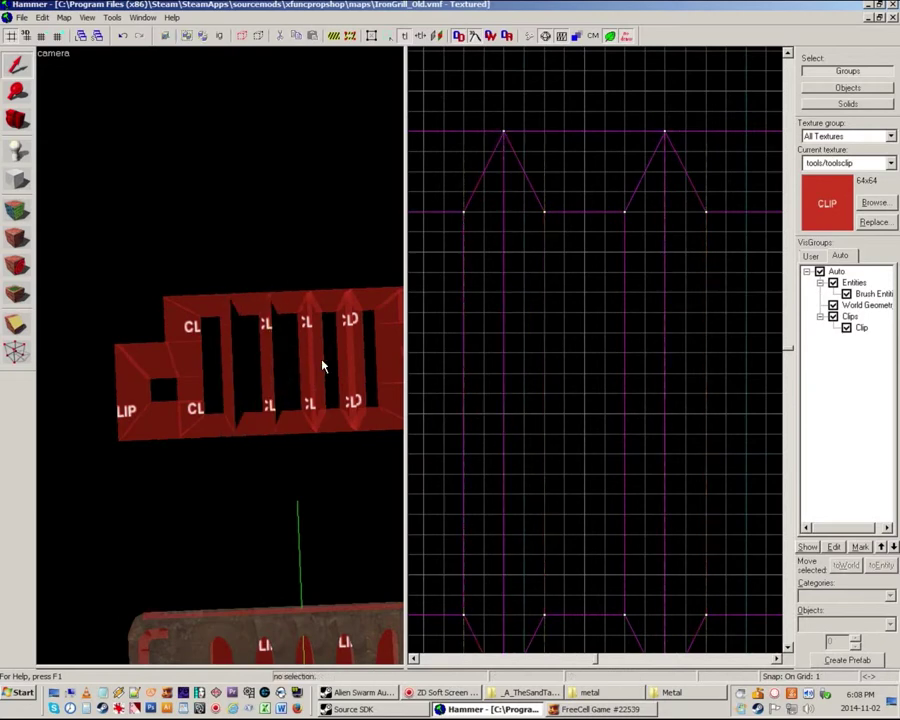
{"action": "left_click", "coordinate": [321, 361]}
{"action": "key", "text": "Delete"}
{"action": "left_click", "coordinate": [361, 360]}
{"action": "key", "text": "Delete"}
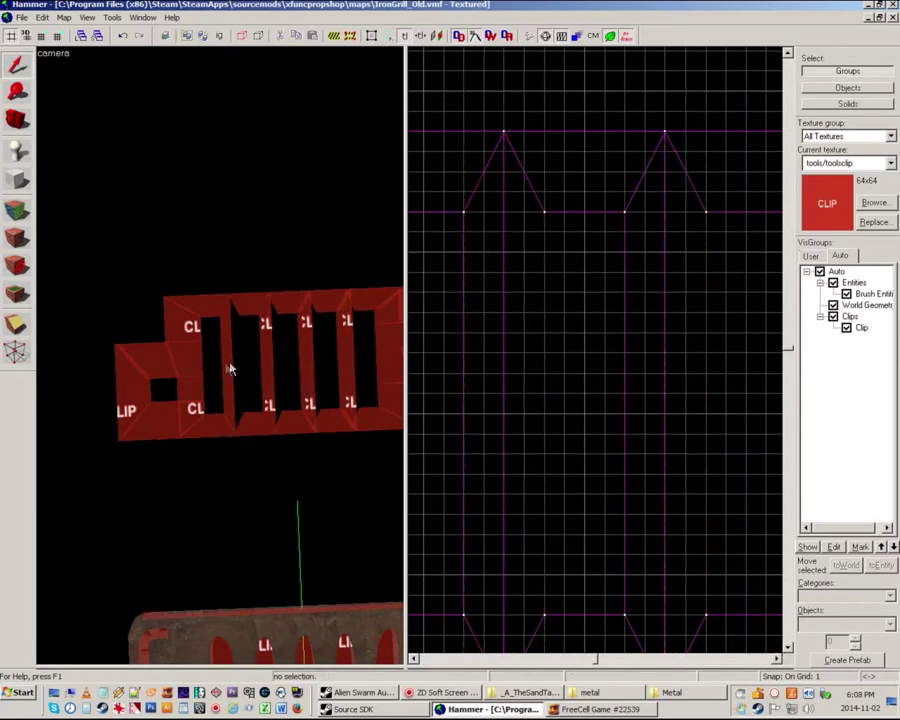
Step: Reshape the four remaining slat halves with vertex manipulation into full-width rectangular bars ending at the slots' upper and lower edges
{"action": "left_click", "coordinate": [229, 369]}
{"action": "key", "text": "shift+v"}
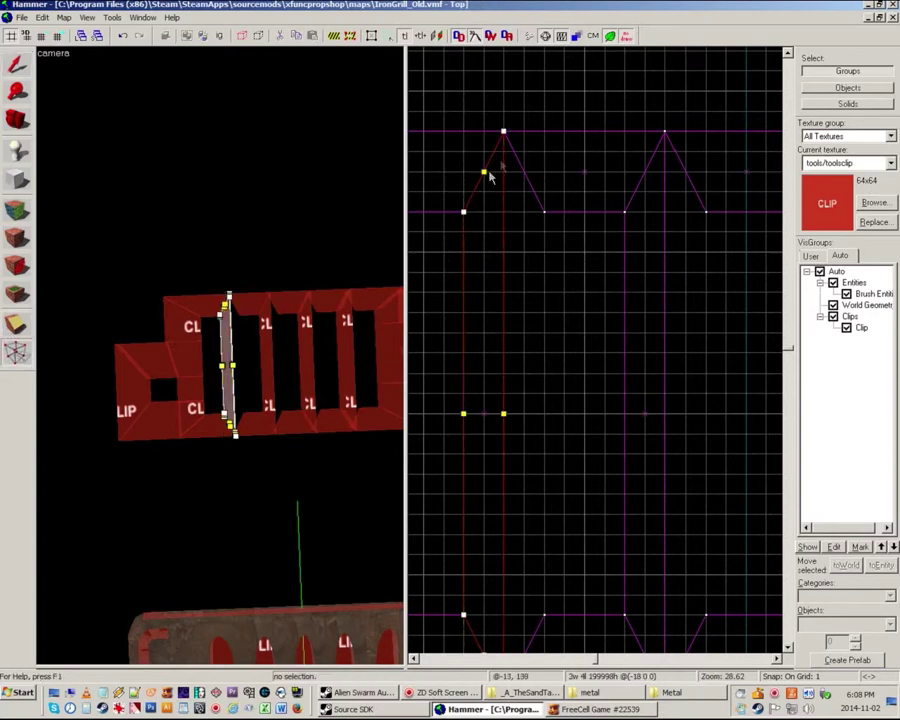
{"action": "left_click_drag", "start_coordinate": [505, 130], "coordinate": [547, 437]}
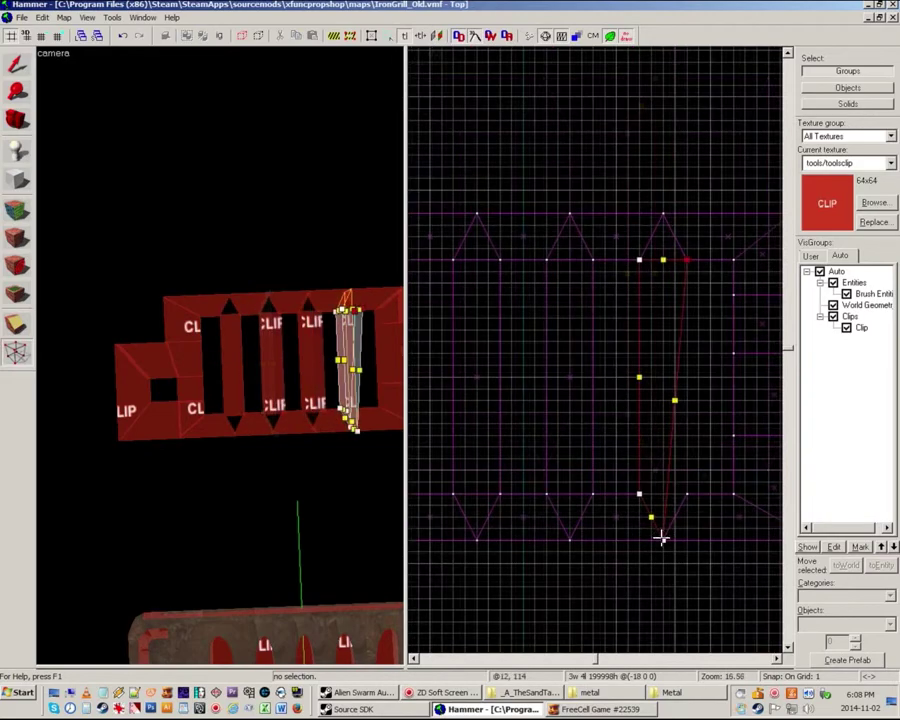
{"action": "left_click_drag", "start_coordinate": [660, 536], "coordinate": [682, 486]}
{"action": "scroll", "coordinate": [574, 392], "scroll_direction": "down", "scroll_amount": 3}
{"action": "scroll", "coordinate": [660, 323], "scroll_direction": "up", "scroll_amount": 2}
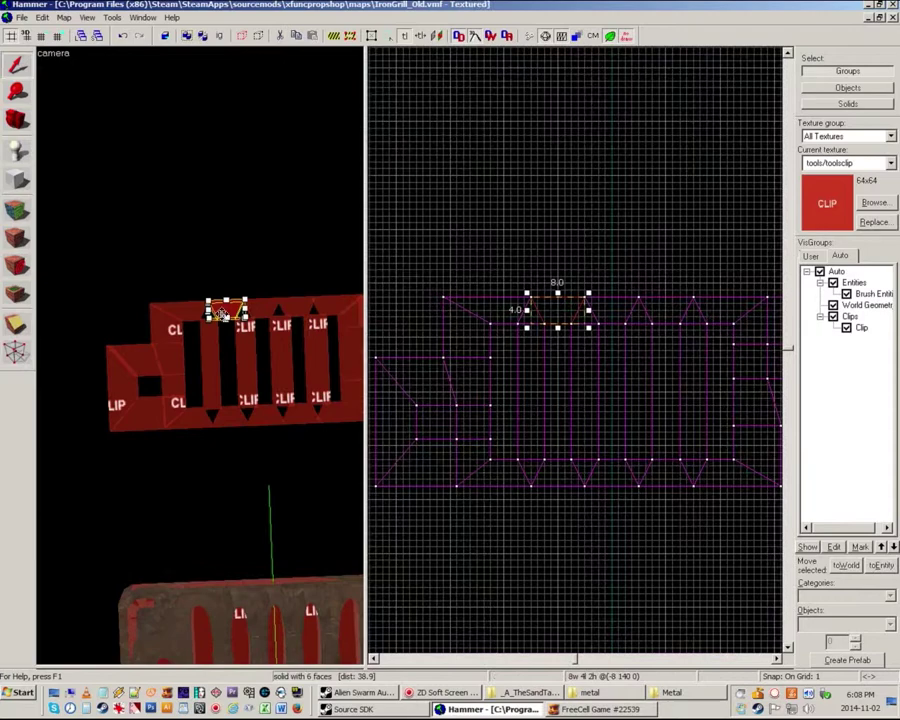
Step: Delete the upper rail segments above the slats, keeping only the first one at the left corner
{"action": "key", "text": "Delete"}
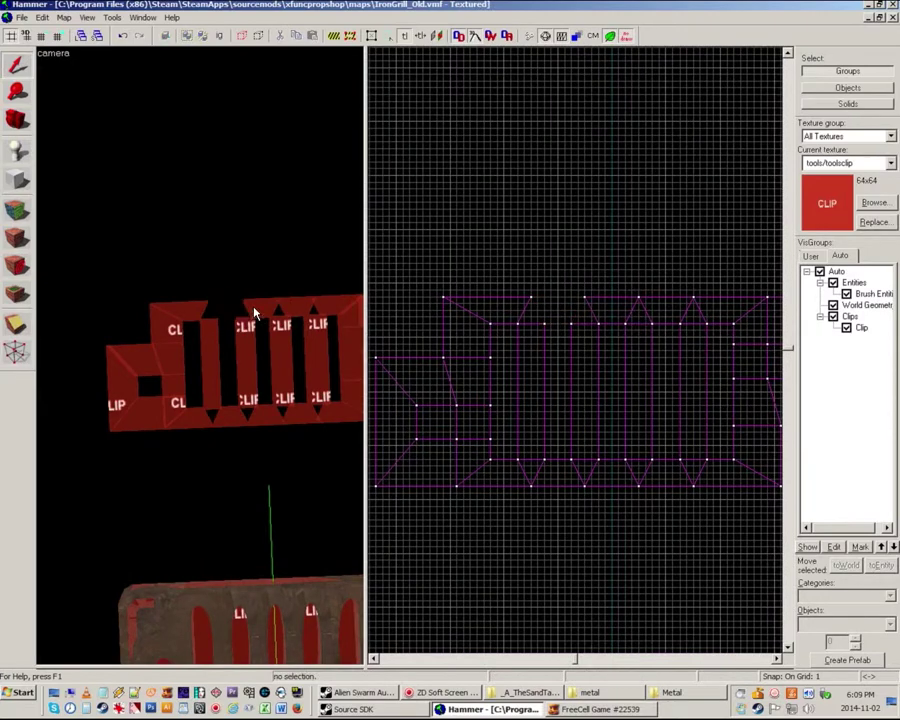
{"action": "left_click", "coordinate": [256, 309]}
{"action": "key", "text": "Delete"}
{"action": "left_click", "coordinate": [290, 306]}
{"action": "key", "text": "Delete"}
{"action": "left_click", "coordinate": [323, 304]}
{"action": "key", "text": "Delete"}
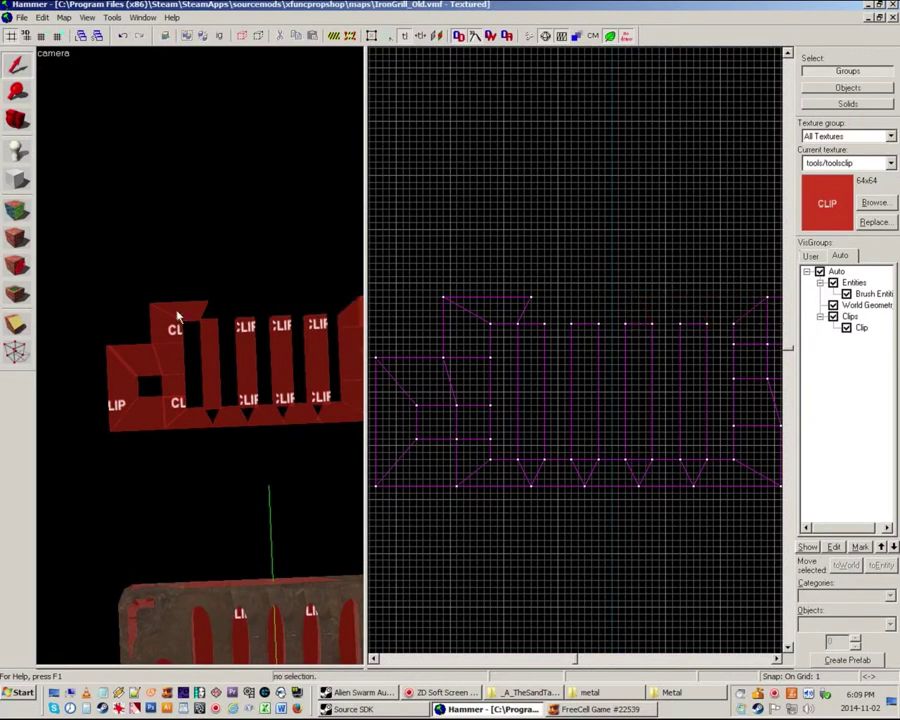
Step: Stretch the remaining upper rail segment to the right across all four slats by moving its right-hand vertices
{"action": "left_click", "coordinate": [178, 312]}
{"action": "left_click", "coordinate": [21, 347]}
{"action": "scroll", "coordinate": [481, 245], "scroll_direction": "down", "scroll_amount": 3}
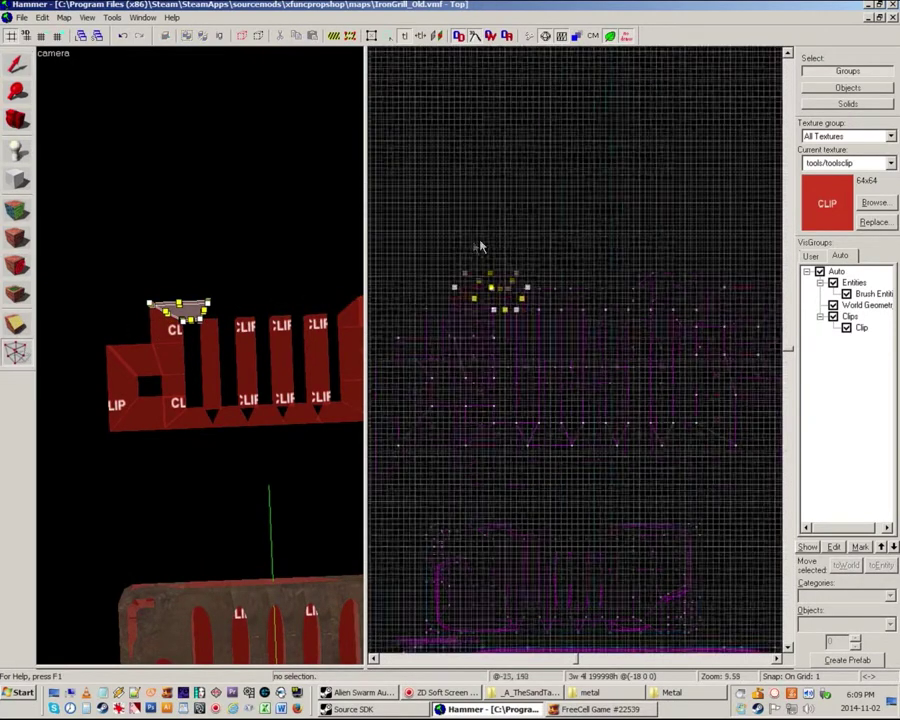
{"action": "scroll", "coordinate": [560, 243], "scroll_direction": "up", "scroll_amount": 2}
{"action": "left_click_drag", "start_coordinate": [470, 265], "coordinate": [501, 336]}
{"action": "key", "text": "Right"}
{"action": "key", "text": "Right"}
{"action": "key", "text": "Right"}
{"action": "key", "text": "Right"}
{"action": "key", "text": "Right"}
{"action": "key", "text": "Right"}
{"action": "key", "text": "Right"}
{"action": "key", "text": "Right"}
{"action": "key", "text": "Right"}
{"action": "key", "text": "Right"}
{"action": "key", "text": "Right"}
{"action": "key", "text": "Right"}
{"action": "key", "text": "Right"}
{"action": "key", "text": "Right"}
{"action": "key", "text": "Right"}
{"action": "key", "text": "Right"}
{"action": "key", "text": "Right"}
{"action": "key", "text": "Right"}
{"action": "key", "text": "Right"}
{"action": "key", "text": "Right"}
{"action": "key", "text": "Right"}
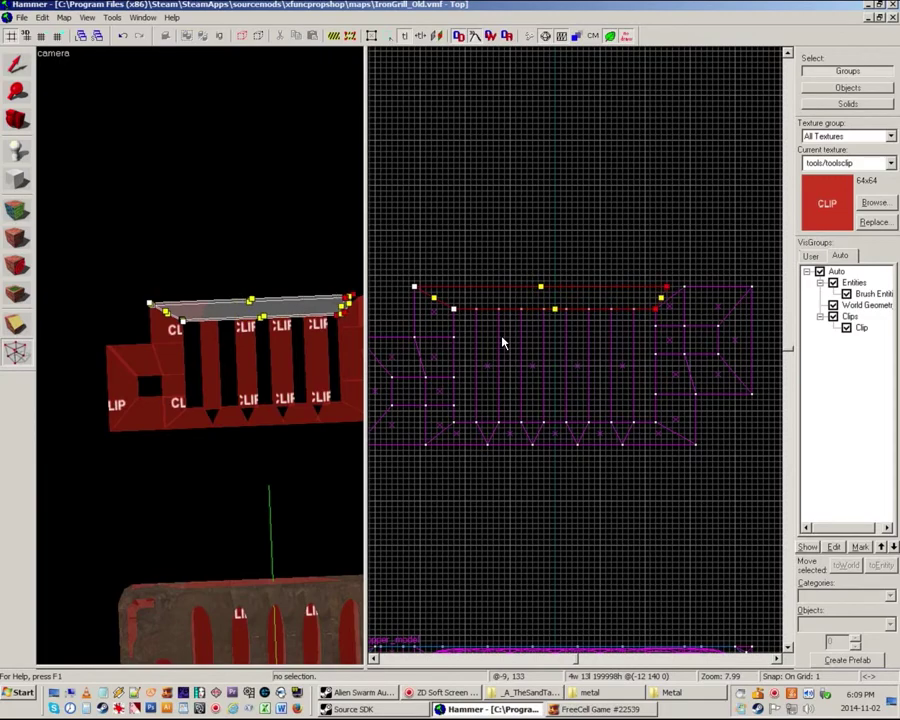
Step: Move the upper rail's top right vertex 3 units right to meet the corner of the end piece
{"action": "scroll", "coordinate": [514, 309], "scroll_direction": "down", "scroll_amount": 2}
{"action": "scroll", "coordinate": [664, 276], "scroll_direction": "up", "scroll_amount": 7}
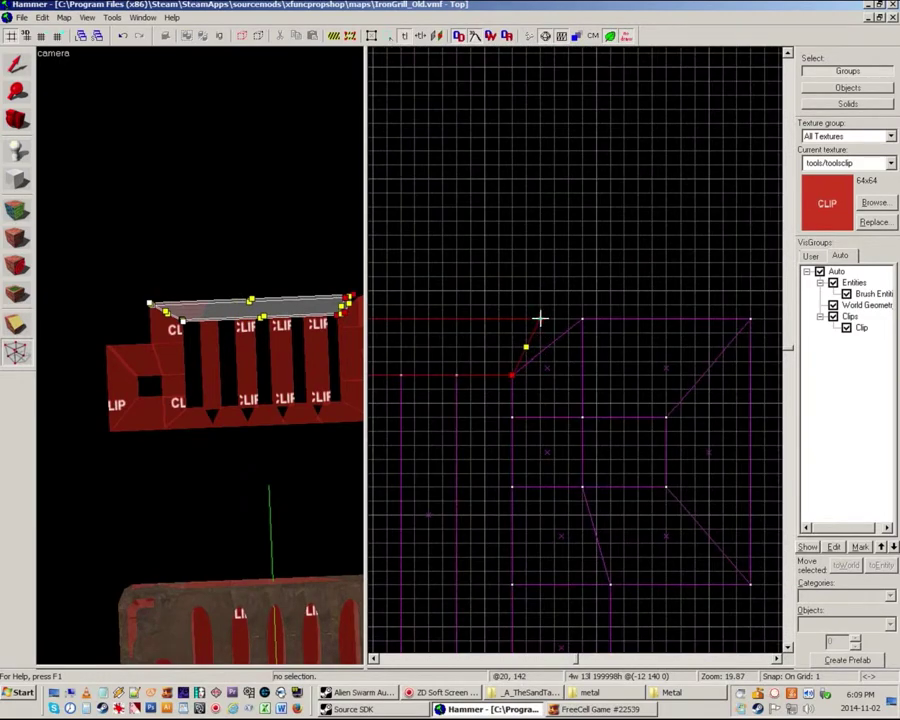
{"action": "left_click", "coordinate": [540, 318]}
{"action": "key", "text": "Right"}
{"action": "key", "text": "Right"}
{"action": "key", "text": "Right"}
{"action": "scroll", "coordinate": [539, 296], "scroll_direction": "down", "scroll_amount": 3}
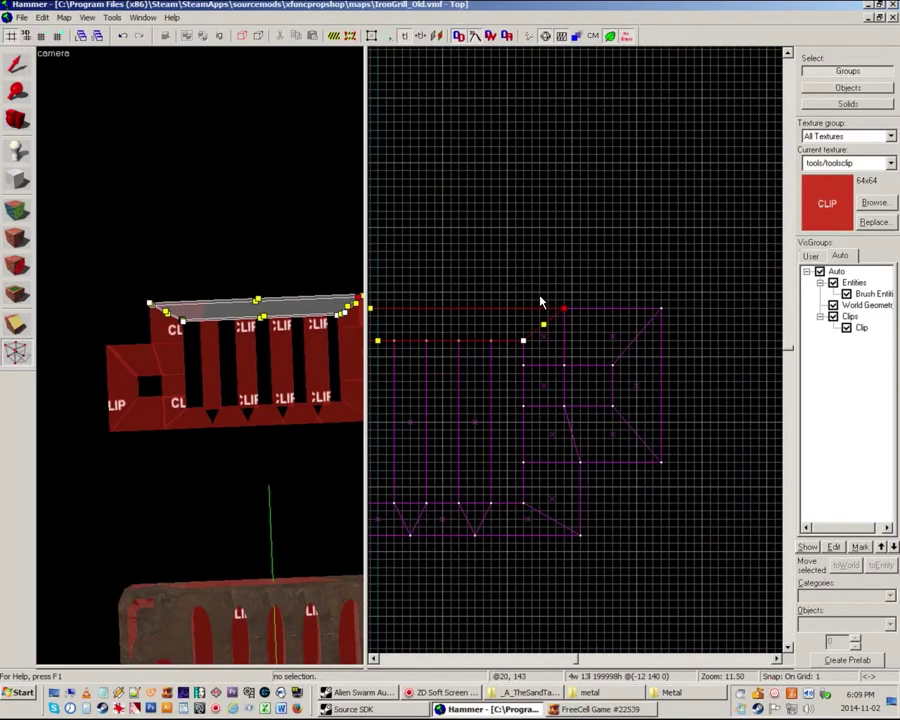
Step: Replace the lower rail segments with a copy of the upper rail, rotated 180 degrees and moved down to the slats' lower ends
{"action": "key", "text": "shift+s"}
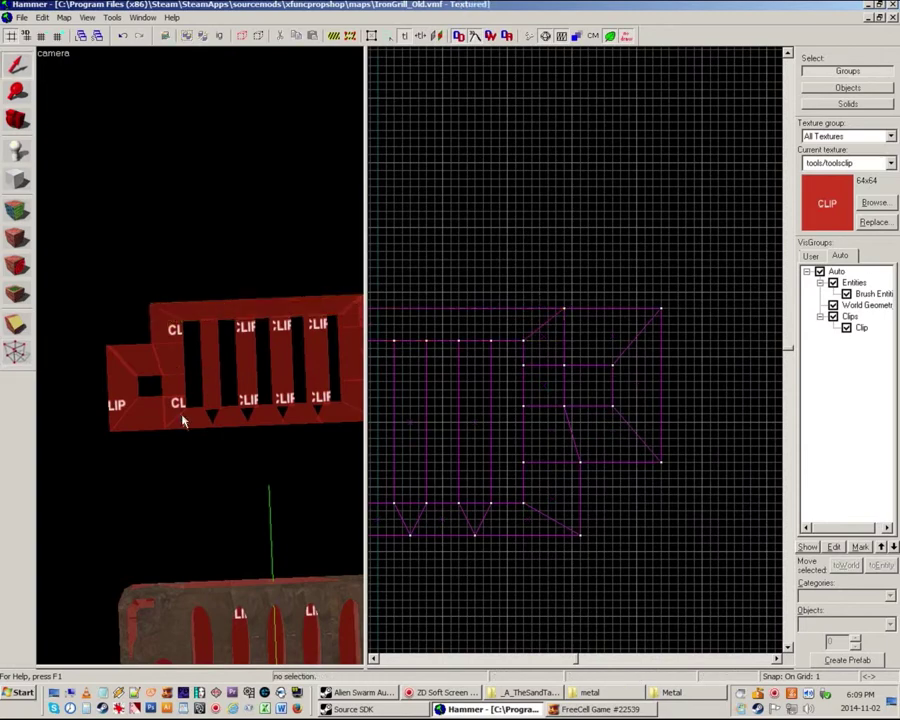
{"action": "left_click", "coordinate": [256, 316]}
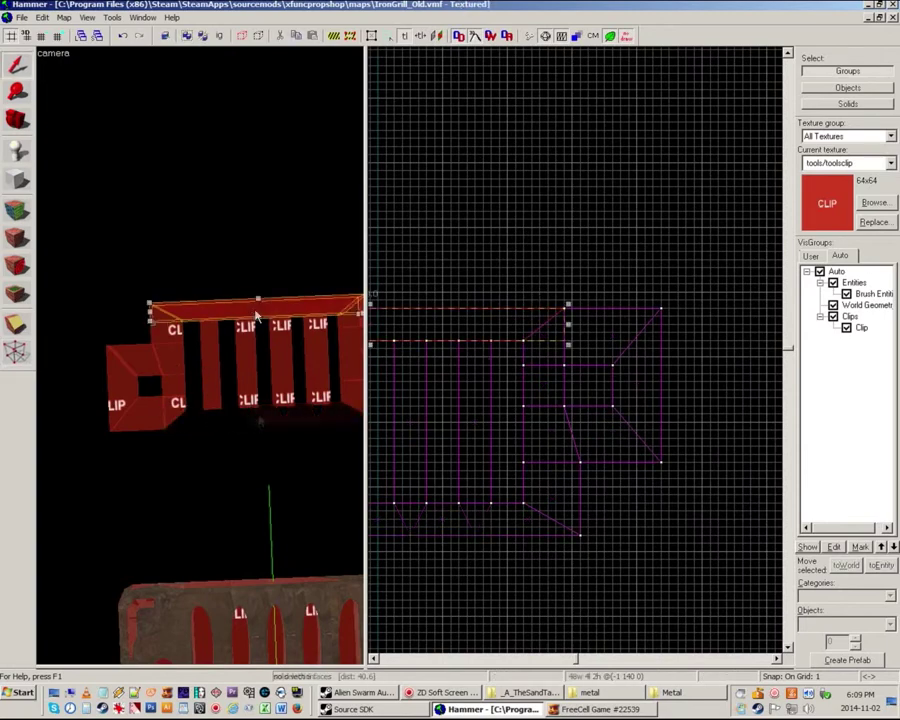
{"action": "scroll", "coordinate": [649, 272], "scroll_direction": "down", "scroll_amount": 3}
{"action": "middle_click_drag", "start_coordinate": [649, 272], "coordinate": [762, 291]}
{"action": "left_click", "coordinate": [700, 329]}
{"action": "mouse_move", "coordinate": [716, 340]}
{"action": "left_mouse_down"}
{"action": "mouse_move", "coordinate": [512, 369]}
{"action": "mouse_move", "coordinate": [515, 317]}
{"action": "left_mouse_up"}
{"action": "key", "text": "Down"}
{"action": "key", "text": "Down"}
{"action": "key", "text": "Down"}
{"action": "key", "text": "Down"}
{"action": "key", "text": "Down"}
{"action": "key", "text": "Down"}
{"action": "key", "text": "Down"}
{"action": "key", "text": "Down"}
{"action": "key", "text": "Down"}
{"action": "key", "text": "Down"}
{"action": "key", "text": "Down"}
{"action": "key", "text": "Down"}
{"action": "key", "text": "Down"}
{"action": "key", "text": "Down"}
{"action": "key", "text": "Down"}
{"action": "key", "text": "Down"}
{"action": "key", "text": "Down"}
{"action": "key", "text": "Down"}
{"action": "key", "text": "Down"}
{"action": "key", "text": "Down"}
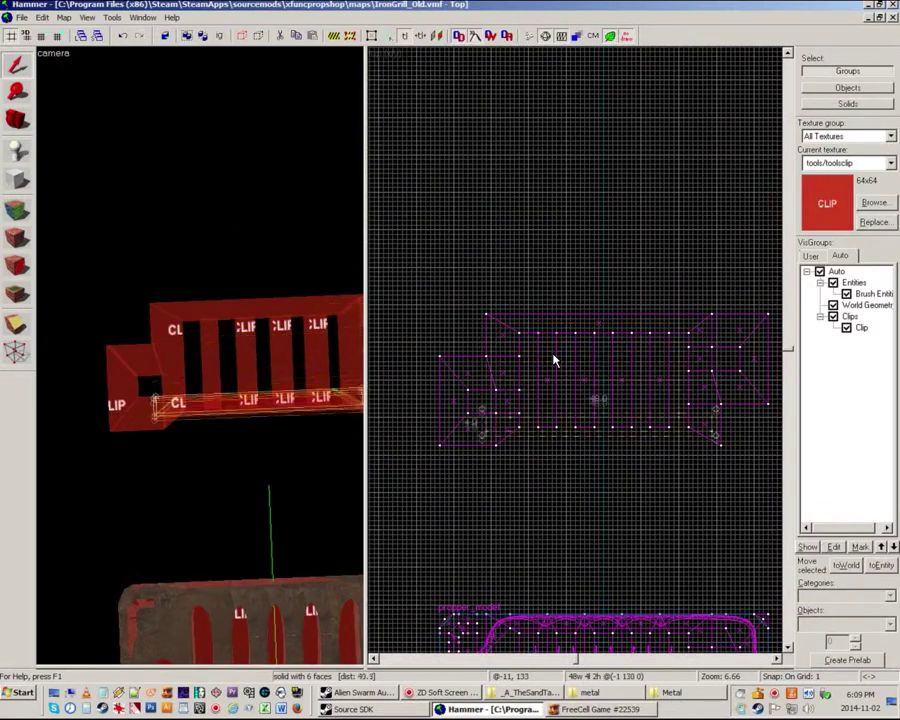
{"action": "key", "text": "Down"}
{"action": "key", "text": "Down"}
{"action": "key", "text": "Down"}
{"action": "key", "text": "Down"}
{"action": "key", "text": "Up"}
{"action": "scroll", "coordinate": [526, 432], "scroll_direction": "up", "scroll_amount": 4}
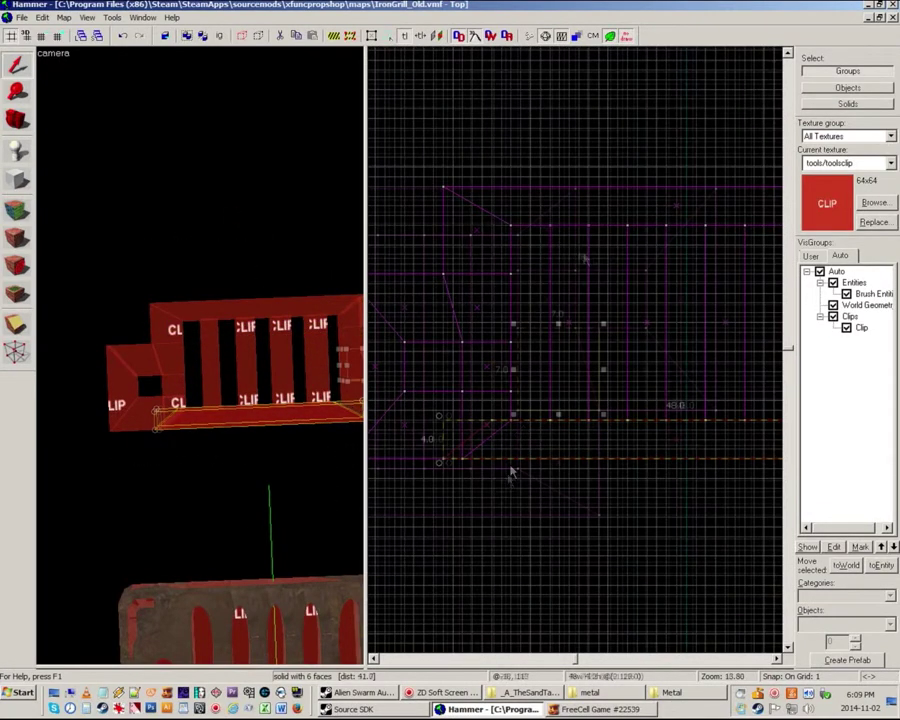
Step: Delete the clip solids between the slats and the square hole and the wedge above them at the hitbox's right end
{"action": "key", "text": "Escape"}
{"action": "scroll", "coordinate": [512, 472], "scroll_direction": "down", "scroll_amount": 5}
{"action": "scroll", "coordinate": [720, 444], "scroll_direction": "up", "scroll_amount": 6}
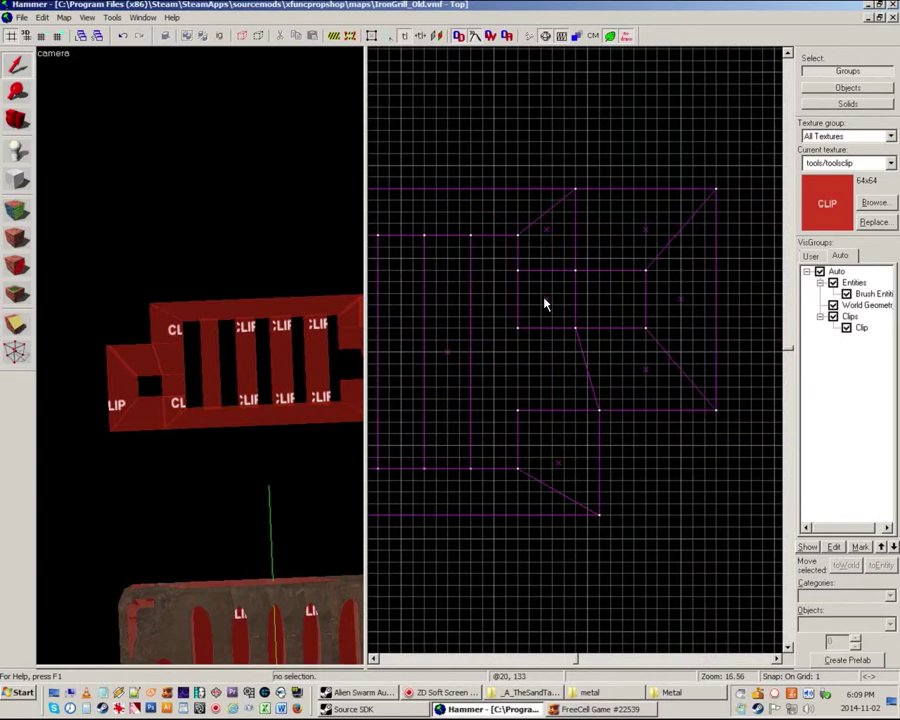
{"action": "left_click", "coordinate": [546, 303]}
{"action": "key", "text": "Delete"}
{"action": "left_click", "coordinate": [549, 235]}
{"action": "key", "text": "Delete"}
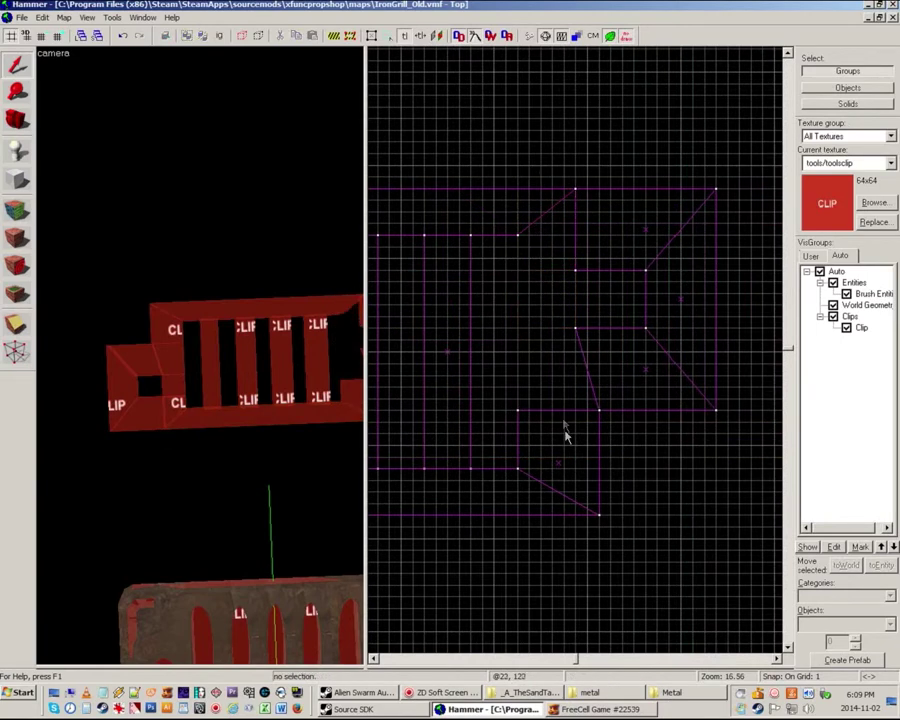
Step: Stretch the solid at the lower rail's right end up to the upper rail by moving its two upper vertices
{"action": "left_click", "coordinate": [532, 450]}
{"action": "key", "text": "shift+v"}
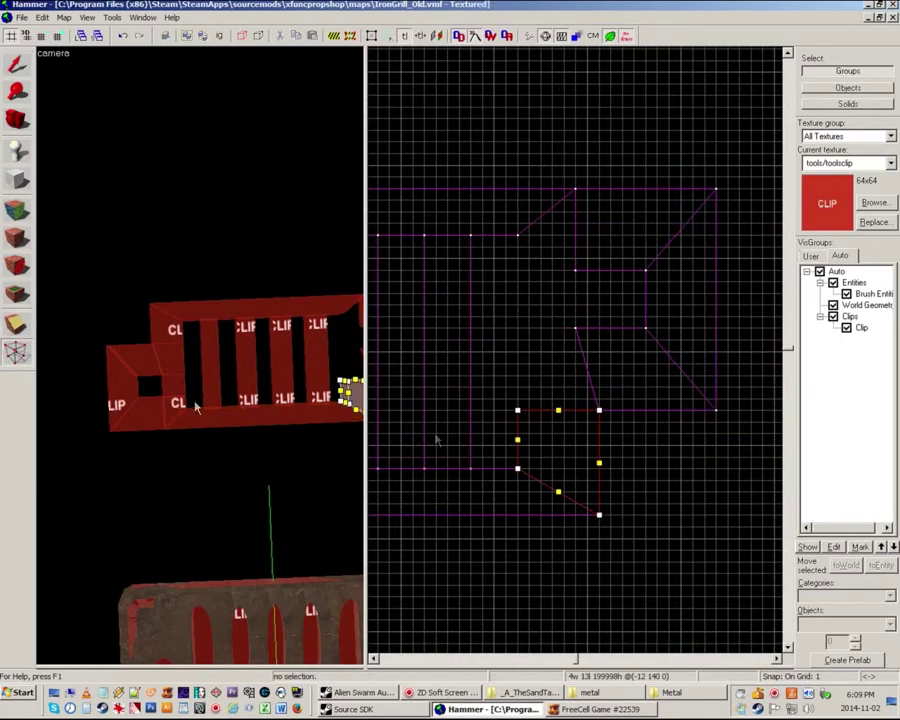
{"action": "left_click_drag", "start_coordinate": [517, 410], "coordinate": [517, 235]}
{"action": "left_click_drag", "start_coordinate": [599, 410], "coordinate": [599, 188]}
Step: Move the left edges of the solids above and below the right square hole to meet the stretched end solid
{"action": "left_click", "coordinate": [646, 230]}
{"action": "left_click_drag", "start_coordinate": [575, 229], "coordinate": [599, 229]}
{"action": "left_click", "coordinate": [581, 346]}
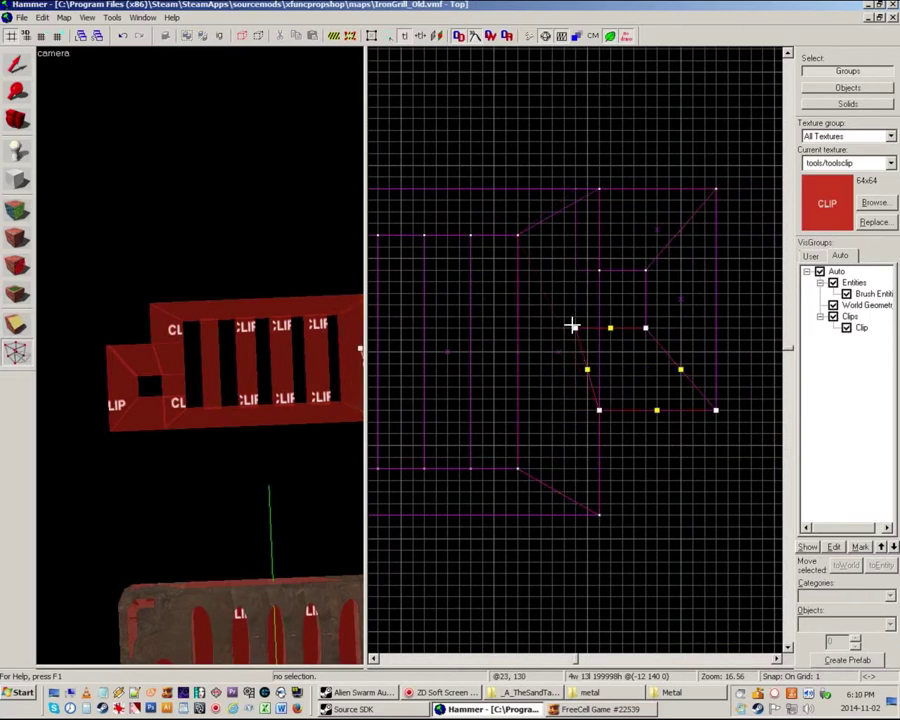
{"action": "left_click_drag", "start_coordinate": [576, 326], "coordinate": [587, 328]}
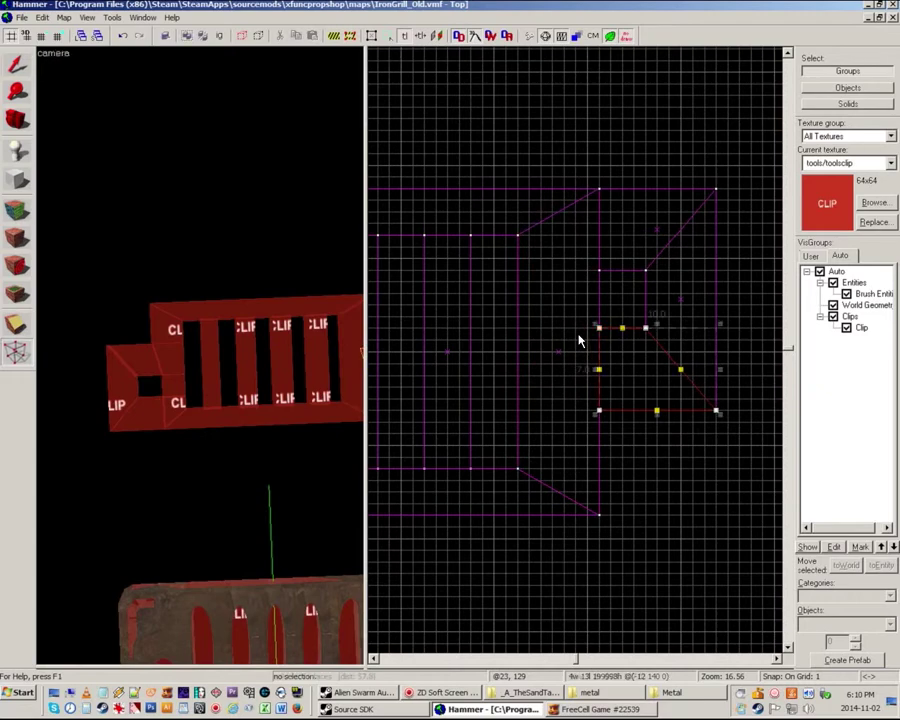
{"action": "key", "text": "shift+s"}
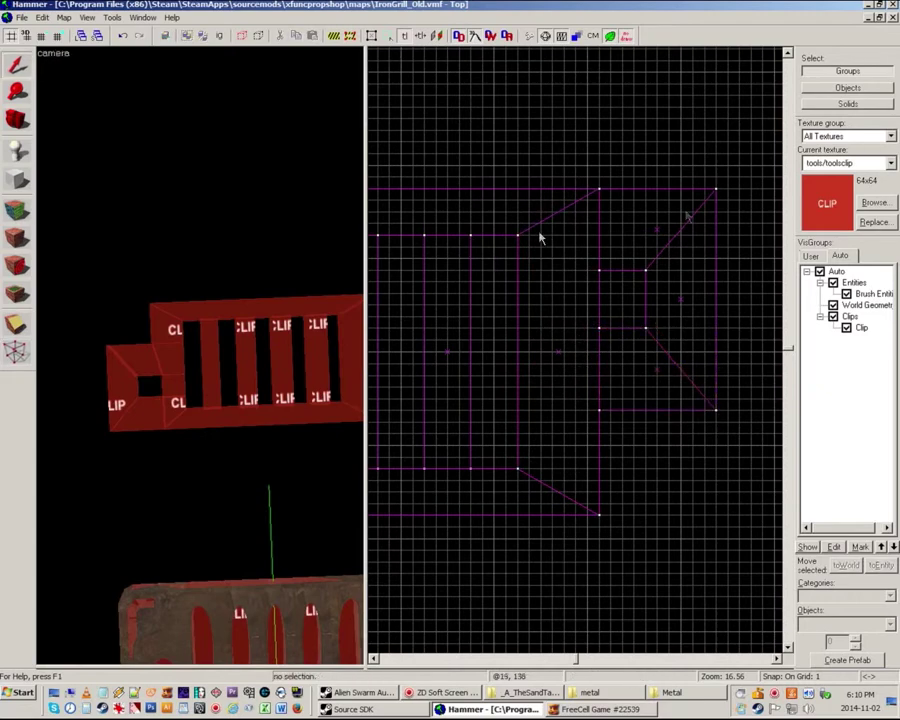
Step: Delete the remaining clip solids at the hitbox's left end, leaving only the slats and rails there
{"action": "scroll", "coordinate": [687, 216], "scroll_direction": "down", "scroll_amount": 5}
{"action": "left_click", "coordinate": [138, 361]}
{"action": "key", "text": "Delete"}
{"action": "left_click", "coordinate": [125, 391]}
{"action": "key", "text": "Delete"}
{"action": "left_click", "coordinate": [142, 409]}
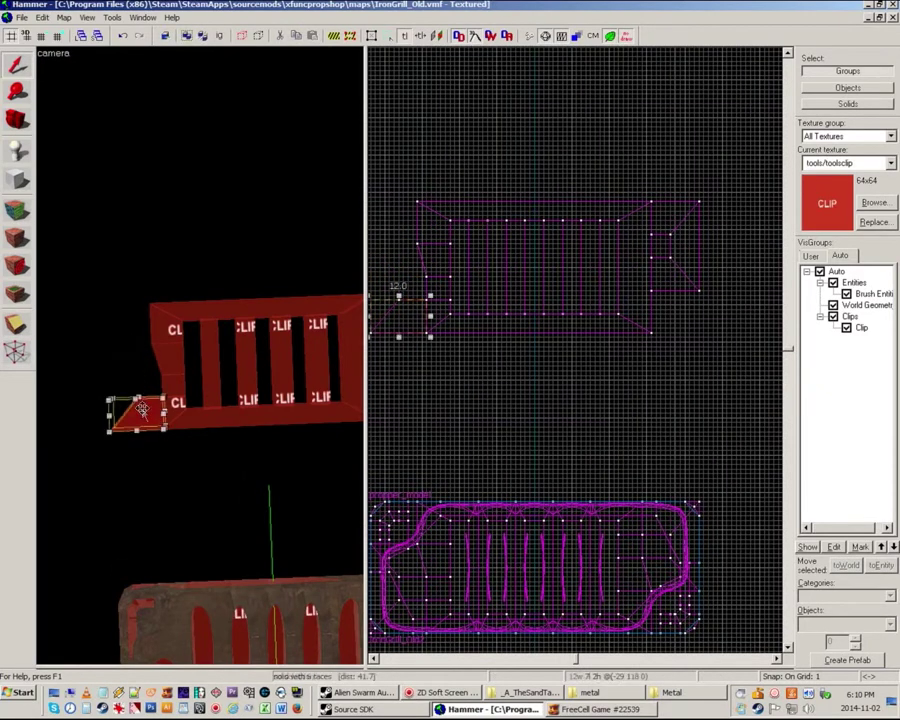
Step: Make a copy of the four clip solids of the hitbox's right end and rotate it 180 degrees
{"action": "left_click_drag", "start_coordinate": [705, 220], "coordinate": [627, 289]}
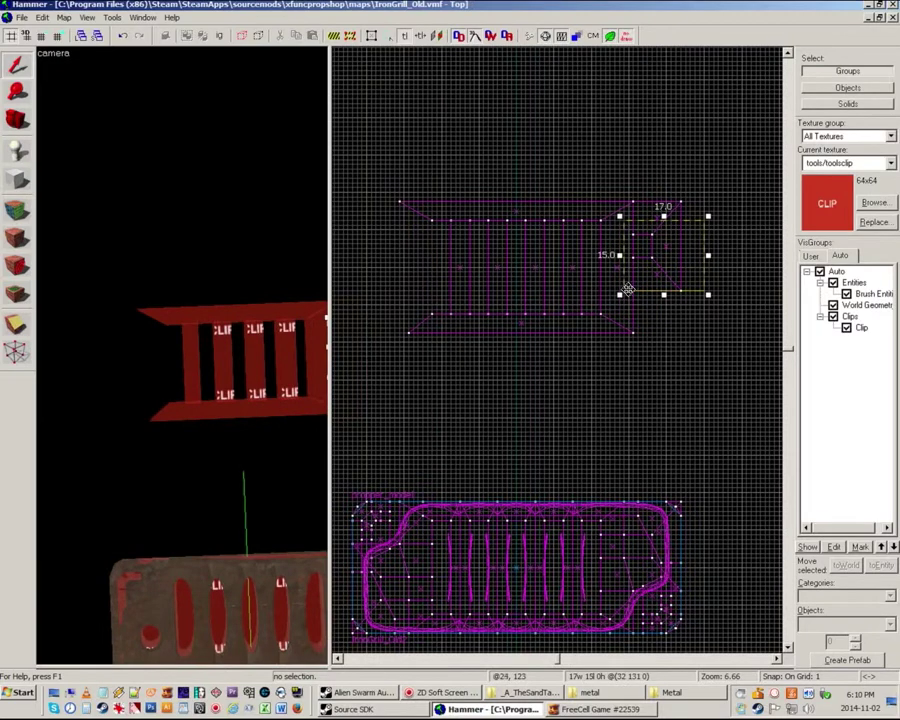
{"action": "key", "text": "Return"}
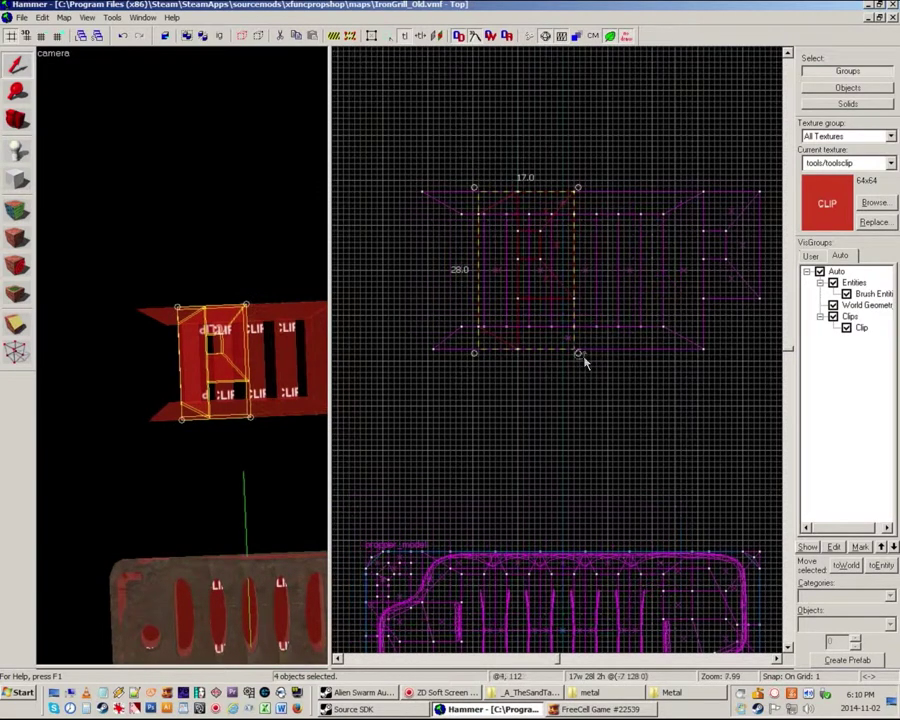
{"action": "mouse_move", "coordinate": [579, 354]}
{"action": "left_mouse_down"}
{"action": "mouse_move", "coordinate": [552, 360]}
{"action": "mouse_move", "coordinate": [436, 203]}
{"action": "mouse_move", "coordinate": [471, 190]}
{"action": "left_mouse_up"}
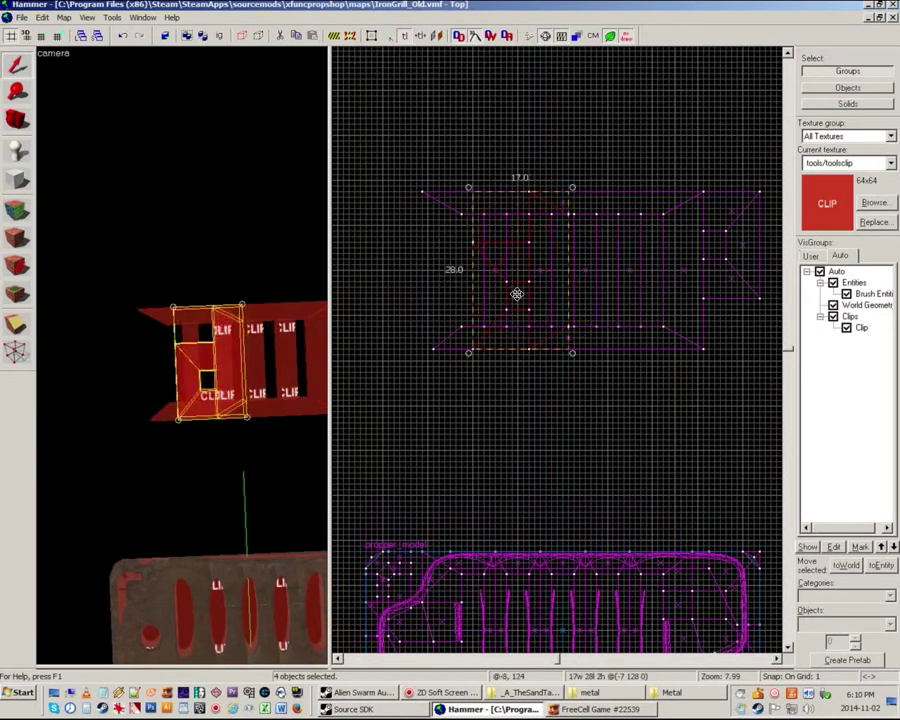
Step: Move the rotated end piece left until it closes the open left end of the two rails
{"action": "key", "text": "Left"}
{"action": "key", "text": "Left"}
{"action": "key", "text": "Left"}
{"action": "key", "text": "Left"}
{"action": "key", "text": "Left"}
{"action": "key", "text": "Left"}
{"action": "key", "text": "Left"}
{"action": "key", "text": "Left"}
{"action": "key", "text": "Left"}
{"action": "key", "text": "Left"}
{"action": "key", "text": "Left"}
{"action": "key", "text": "Left"}
{"action": "key", "text": "Left"}
{"action": "key", "text": "Left"}
{"action": "key", "text": "Left"}
{"action": "key", "text": "Left"}
{"action": "key", "text": "Left"}
{"action": "key", "text": "Left"}
{"action": "key", "text": "Left"}
{"action": "key", "text": "Left"}
{"action": "key", "text": "Right"}
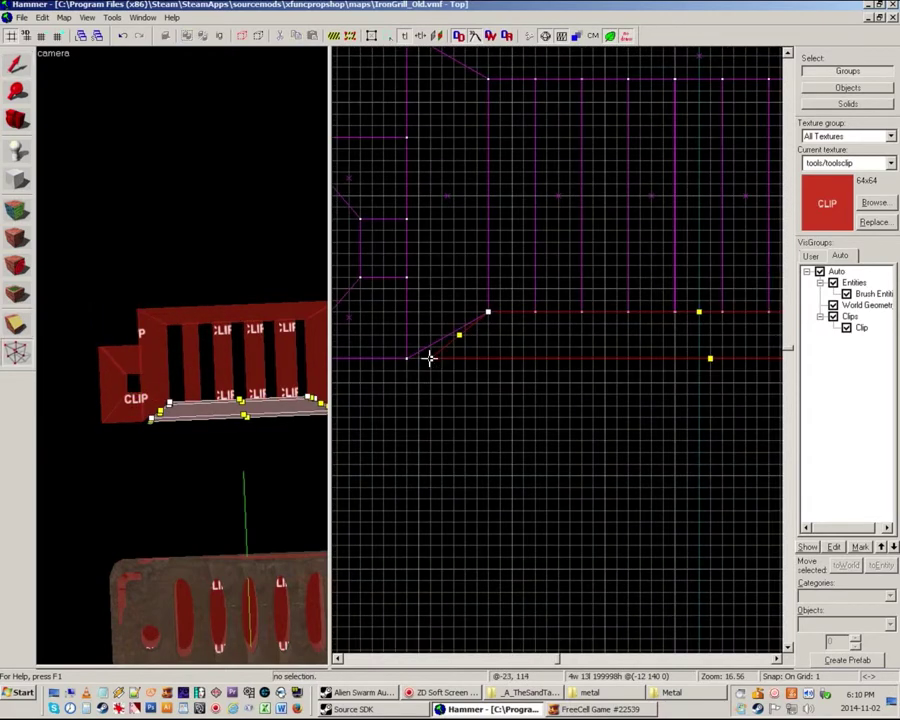
Step: Move the lower rail's outer left vertex left to meet the corner of the left end piece
{"action": "left_click", "coordinate": [434, 358]}
{"action": "key", "text": "Left"}
{"action": "key", "text": "Left"}
{"action": "key", "text": "Left"}
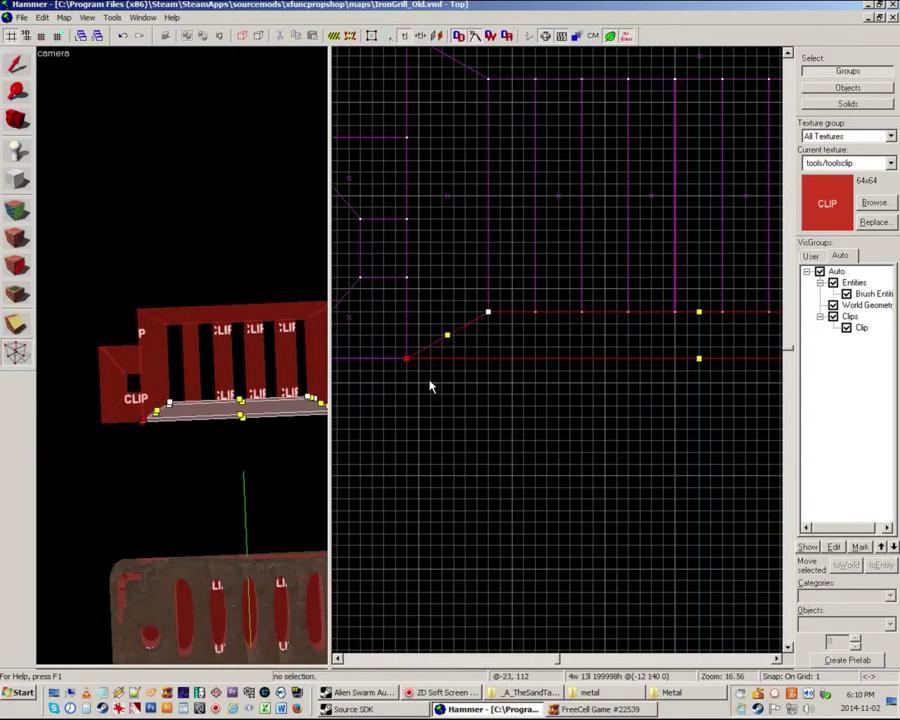
{"action": "scroll", "coordinate": [430, 386], "scroll_direction": "down", "scroll_amount": 4}
{"action": "key", "text": "Escape"}
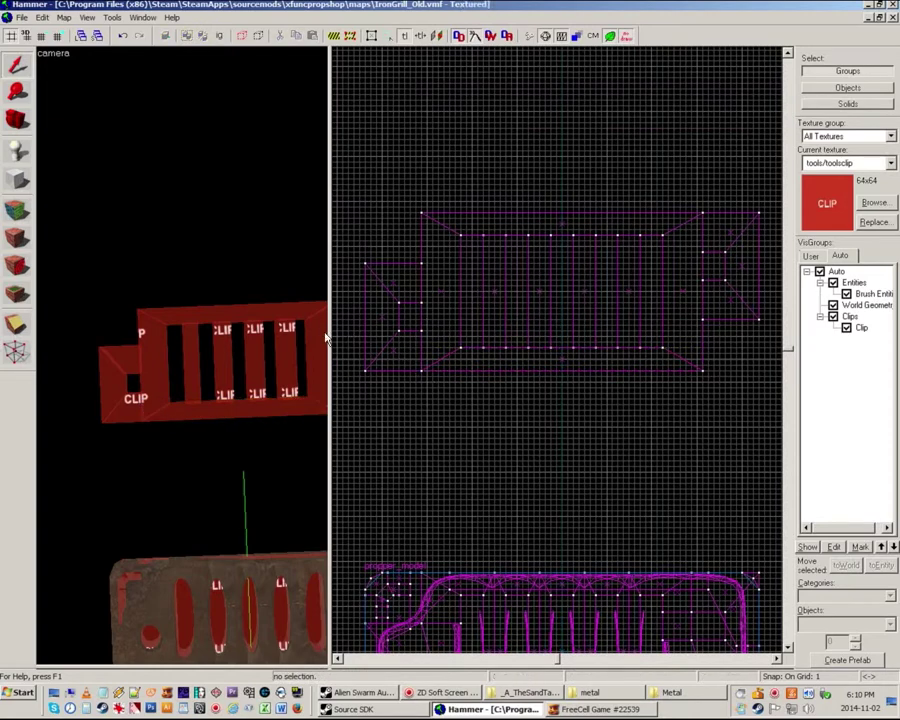
Step: Tie all 14 clip solids of the new hitbox to an entity and set its class to func_brush
{"action": "left_click_drag", "start_coordinate": [328, 333], "coordinate": [268, 342]}
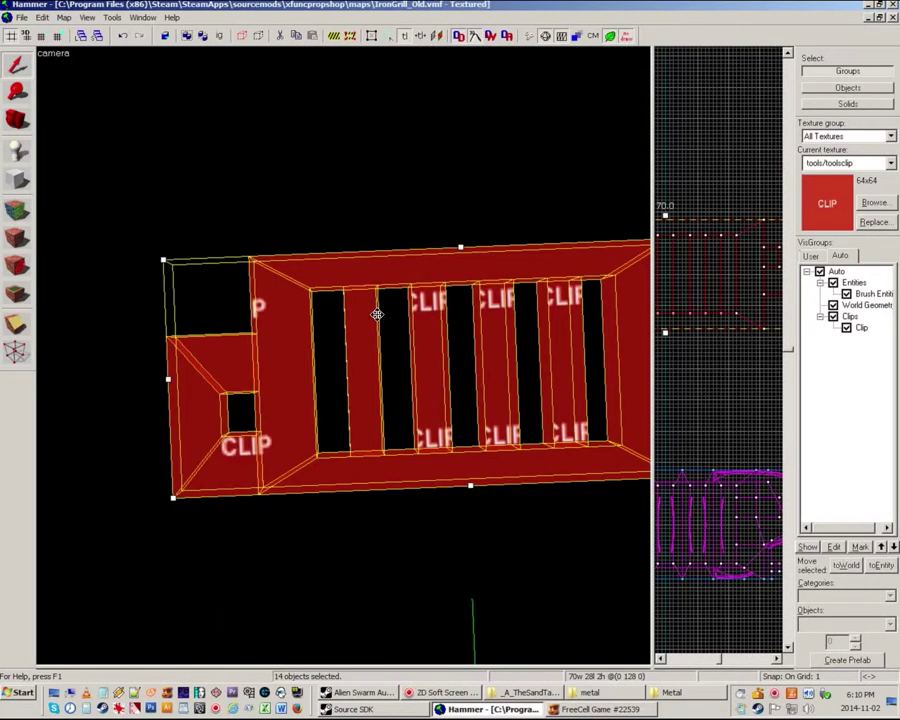
{"action": "key", "text": "ctrl+t"}
{"action": "double_click", "coordinate": [445, 273]}
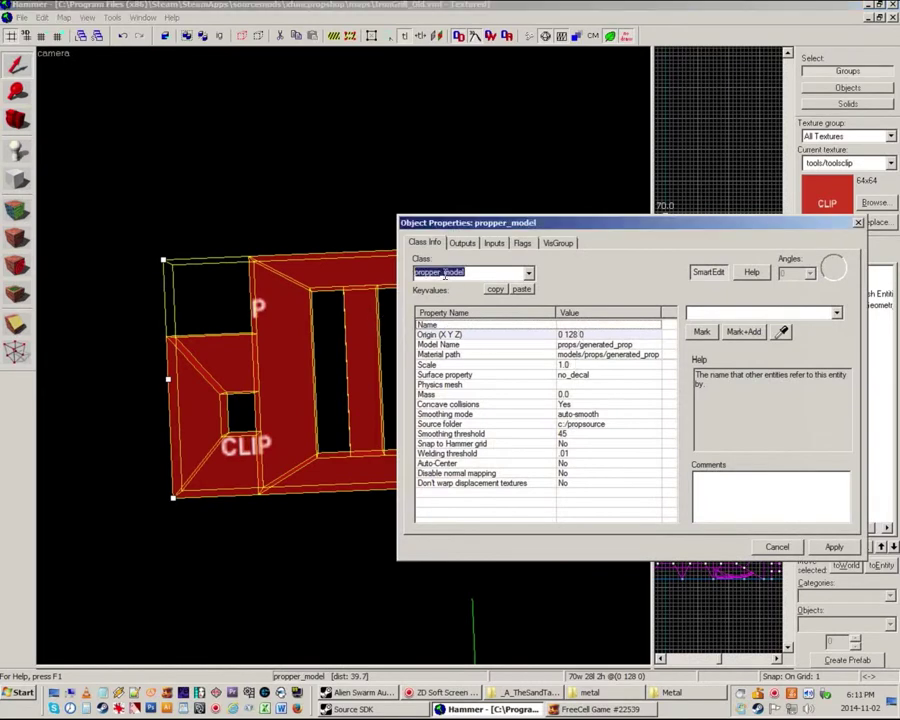
{"action": "type", "text": "func_br"}
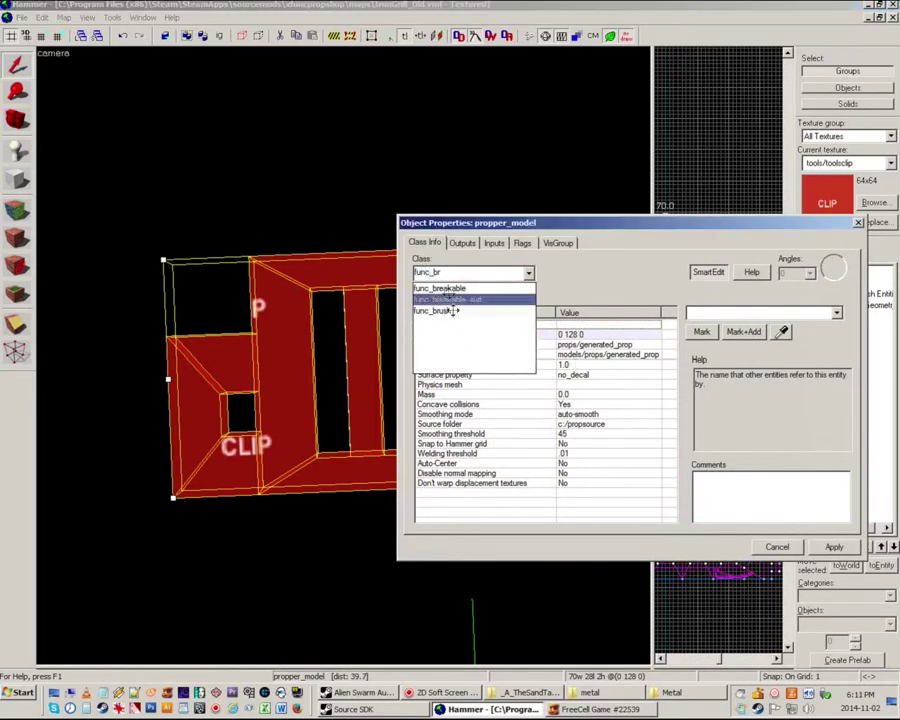
{"action": "left_click", "coordinate": [434, 310]}
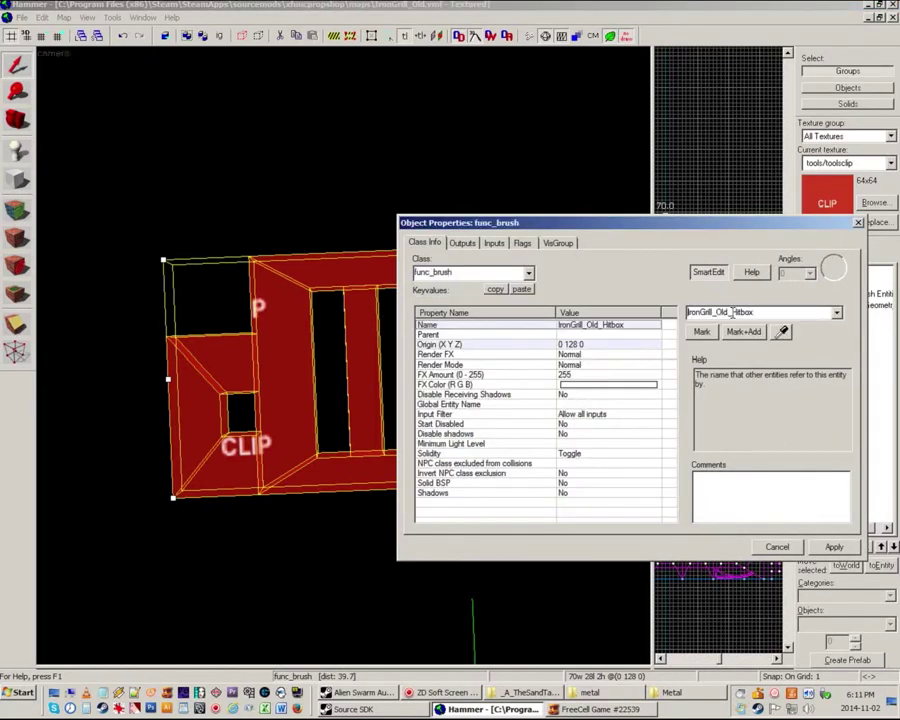
Step: Name the func_brush entity IronGrill_Old2_Hitbox and apply the properties
{"action": "left_click", "coordinate": [731, 313]}
{"action": "type", "text": "2"}
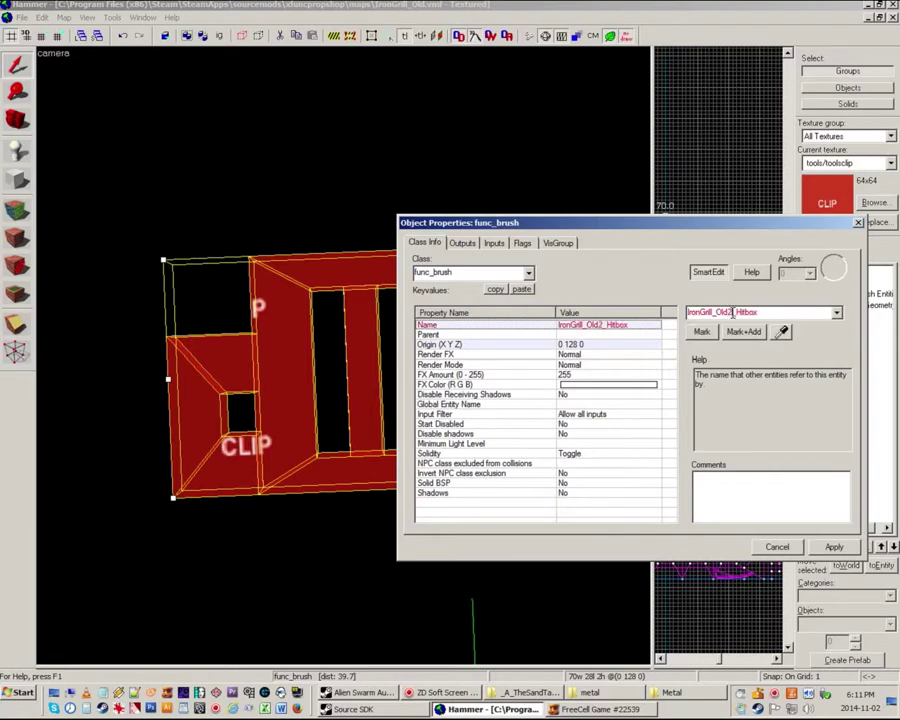
{"action": "left_click", "coordinate": [831, 548]}
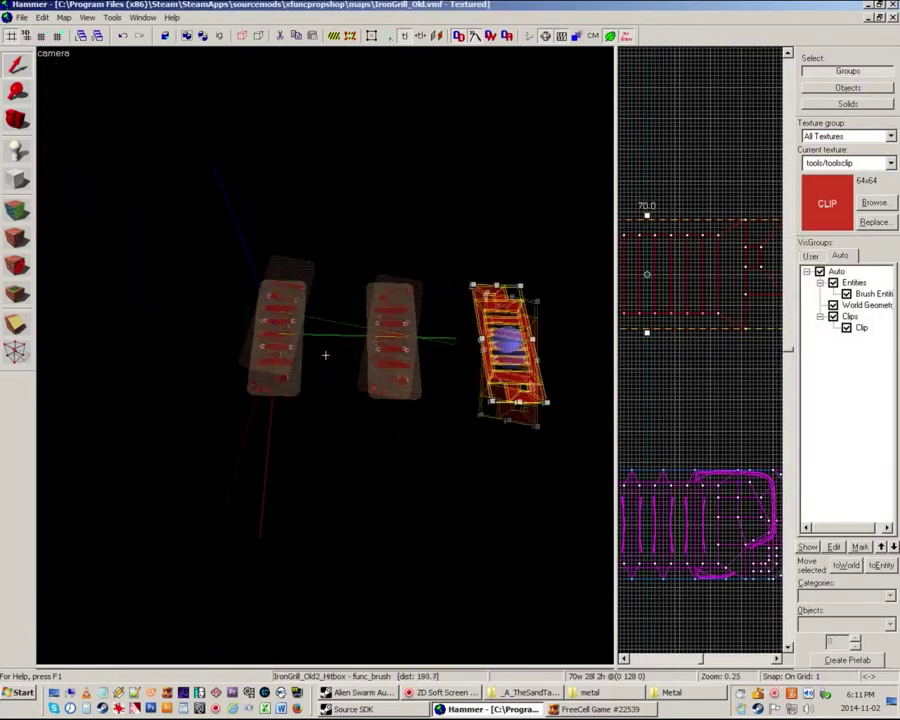
Step: Delete the old single clip solid overlapping the middle grill
{"action": "scroll", "coordinate": [325, 355], "scroll_direction": "up", "scroll_amount": 5}
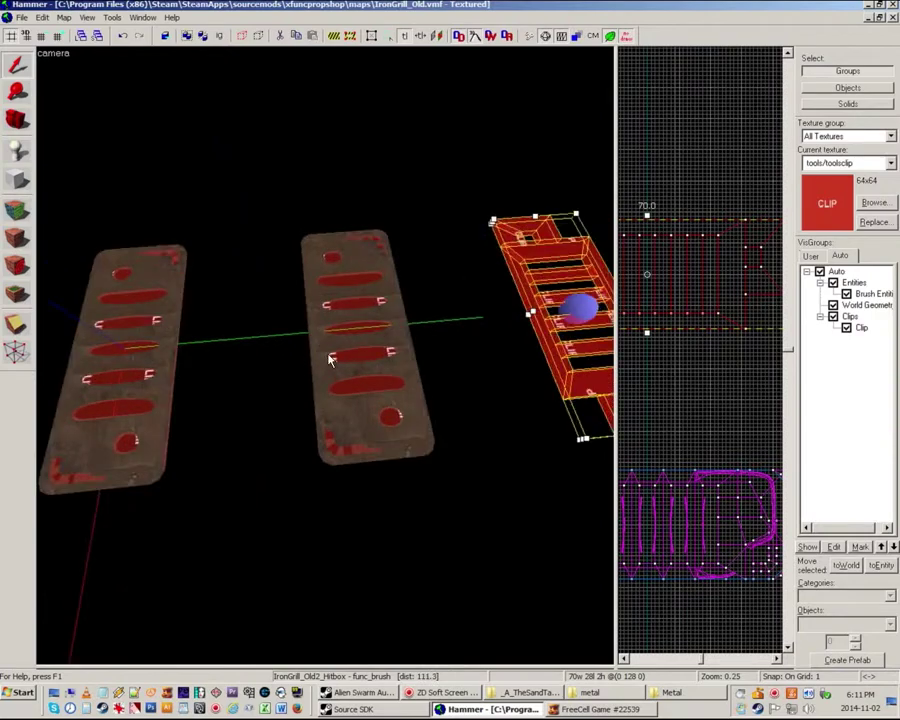
{"action": "left_click", "coordinate": [362, 360]}
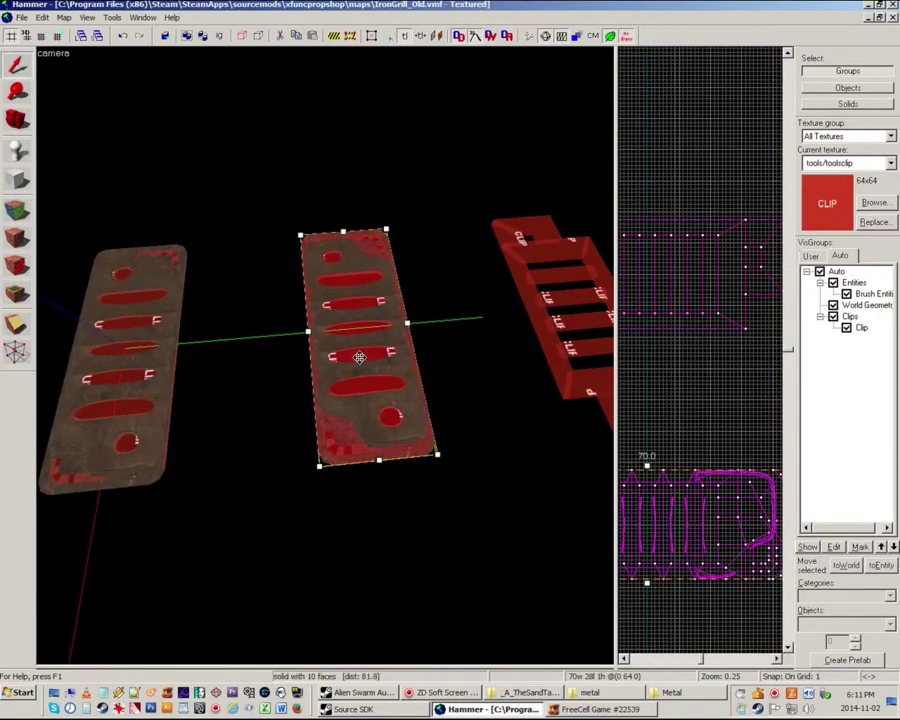
{"action": "key", "text": "Delete"}
Step: Overlay the hitbox on the middle grill by moving it 64 units down, and inspect how it covers the grill's corners
{"action": "left_click", "coordinate": [564, 332]}
{"action": "key", "text": "bracketright"}
{"action": "key", "text": "bracketright"}
{"action": "key", "text": "bracketright"}
{"action": "key", "text": "bracketright"}
{"action": "key", "text": "Down"}
{"action": "key", "text": "Down"}
{"action": "key", "text": "Down"}
{"action": "key", "text": "Down"}
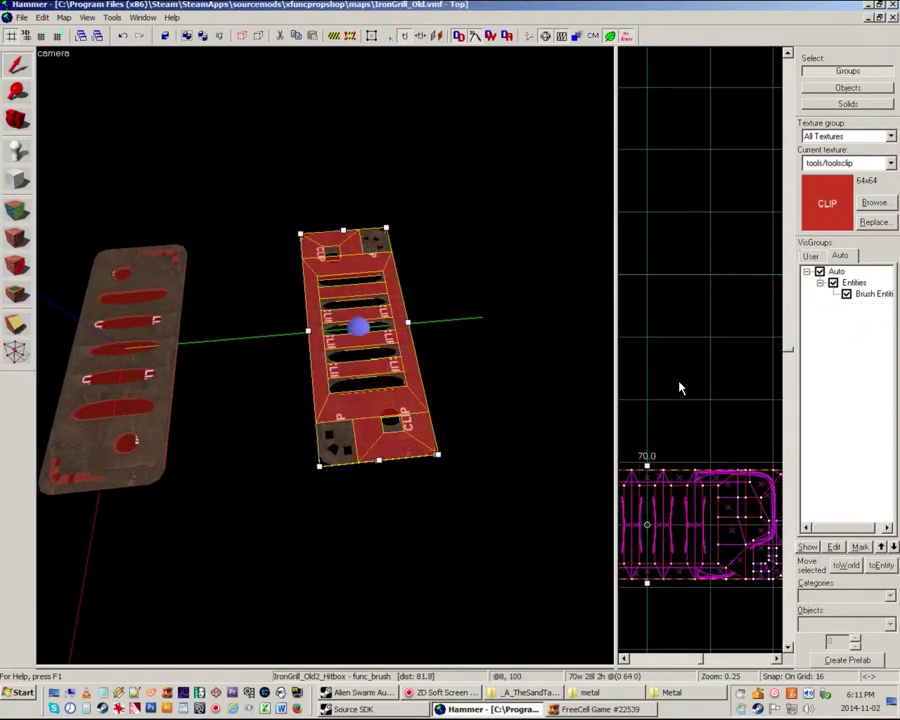
{"action": "key", "text": "z"}
{"action": "key", "text": "w"}
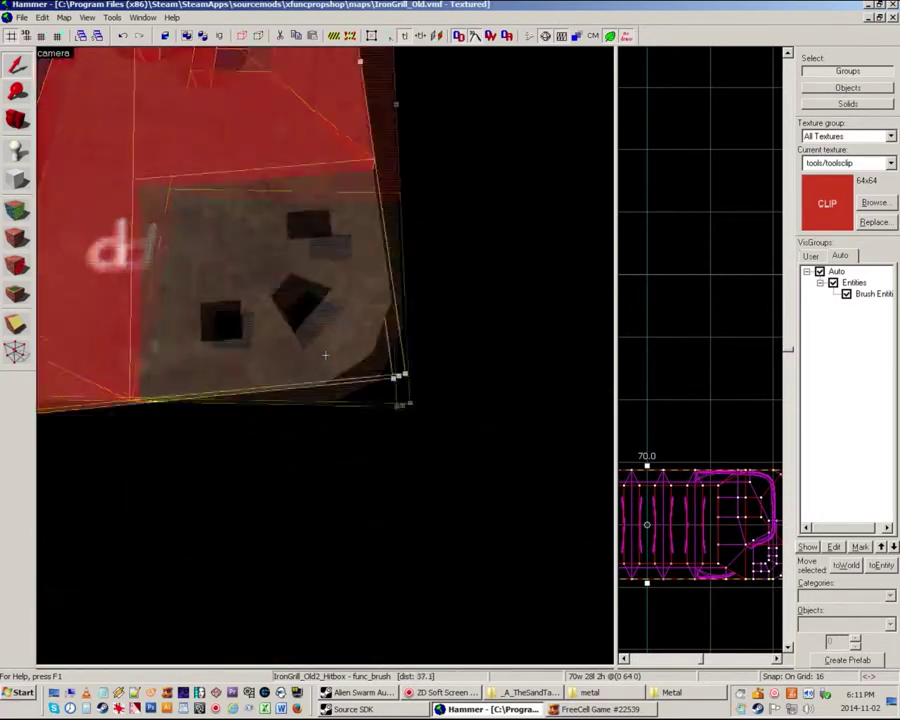
{"action": "key", "text": "s"}
{"action": "key", "text": "z"}
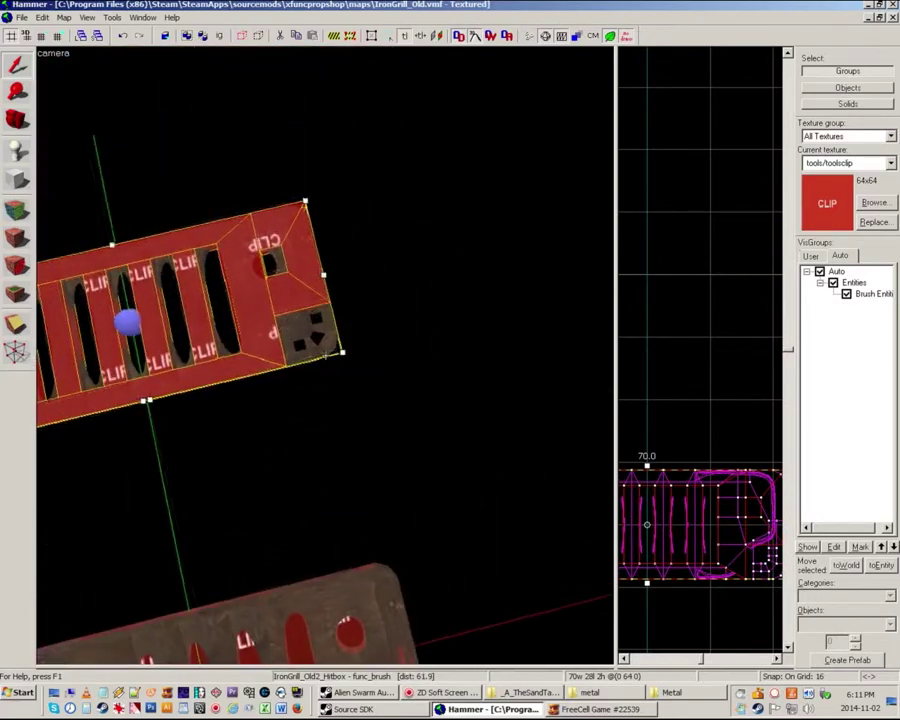
Step: Split the top edge of the solid above the left square hole and reshape it to fill the corner with a 3-unit chamfer
{"action": "left_click_drag", "start_coordinate": [615, 340], "coordinate": [294, 340]}
{"action": "scroll", "coordinate": [448, 466], "scroll_direction": "up", "scroll_amount": 2}
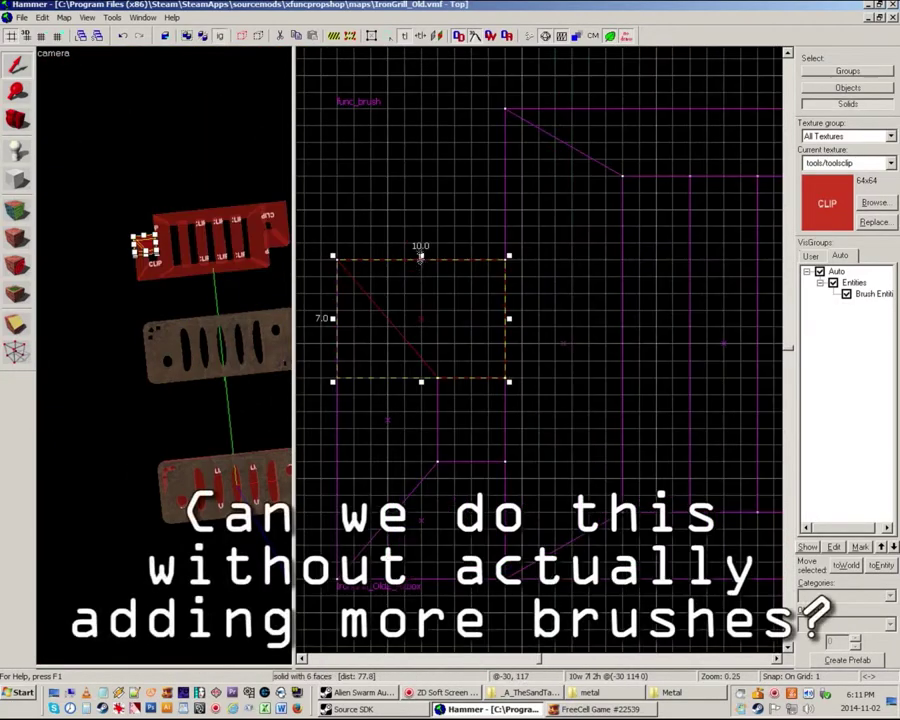
{"action": "key", "text": "shift+v"}
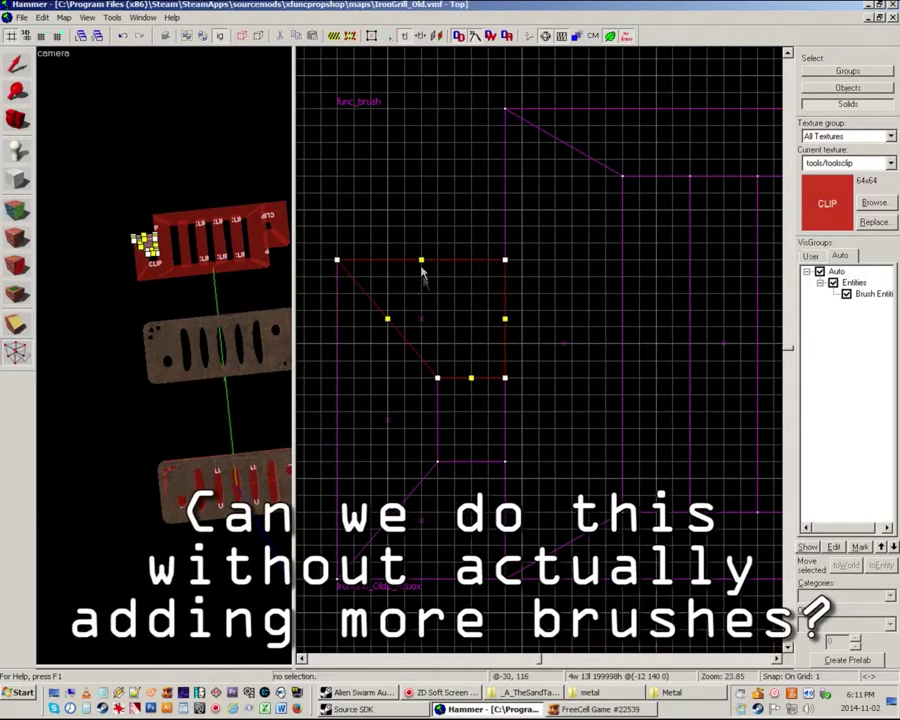
{"action": "key", "text": "ctrl+f"}
{"action": "left_click_drag", "start_coordinate": [422, 258], "coordinate": [420, 143]}
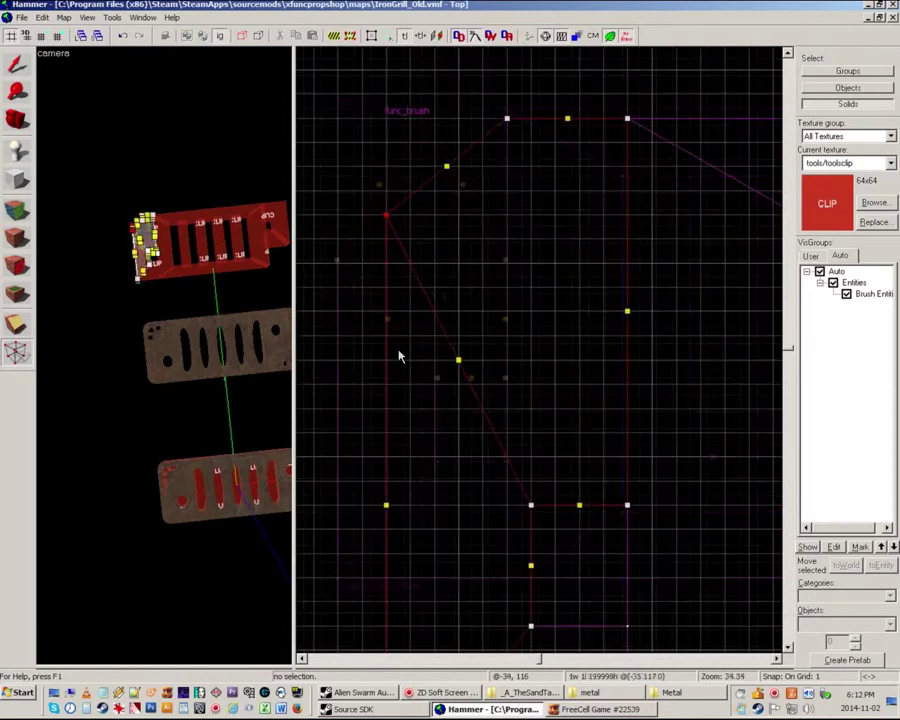
{"action": "key", "text": "Up"}
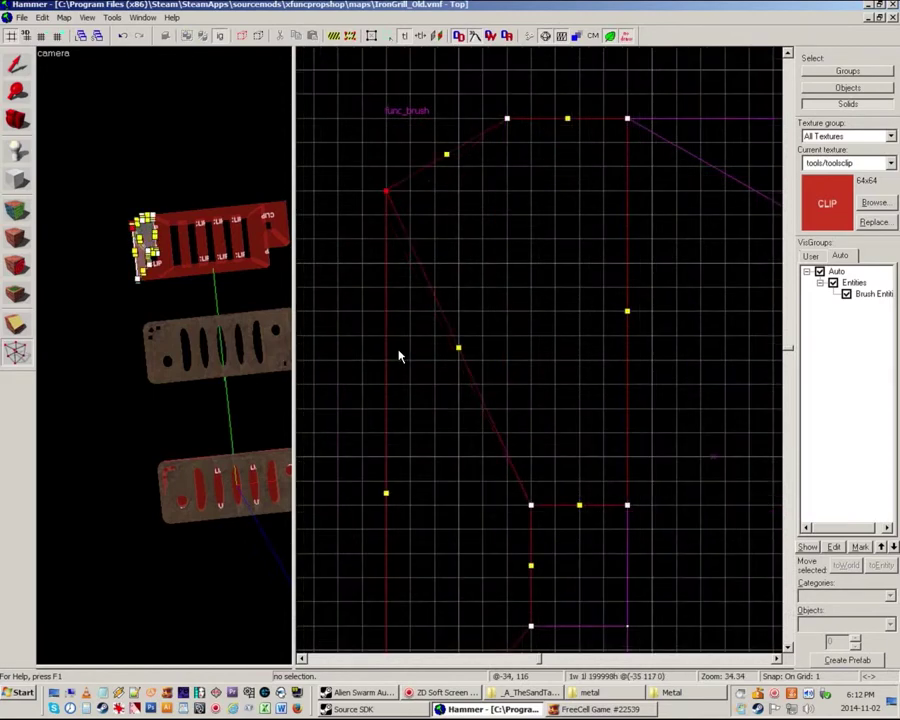
{"action": "left_click_drag", "start_coordinate": [507, 117], "coordinate": [460, 118]}
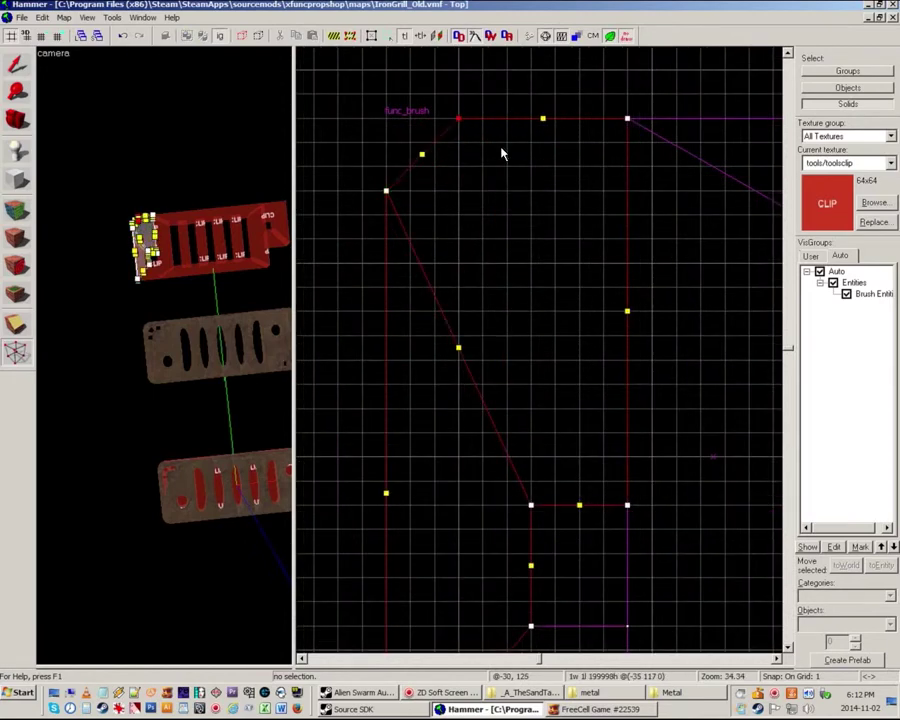
Step: Raise the lowest vertex of the solid along the hitbox's left side to 3 units above the bottom edge
{"action": "scroll", "coordinate": [369, 124], "scroll_direction": "down", "scroll_amount": 1}
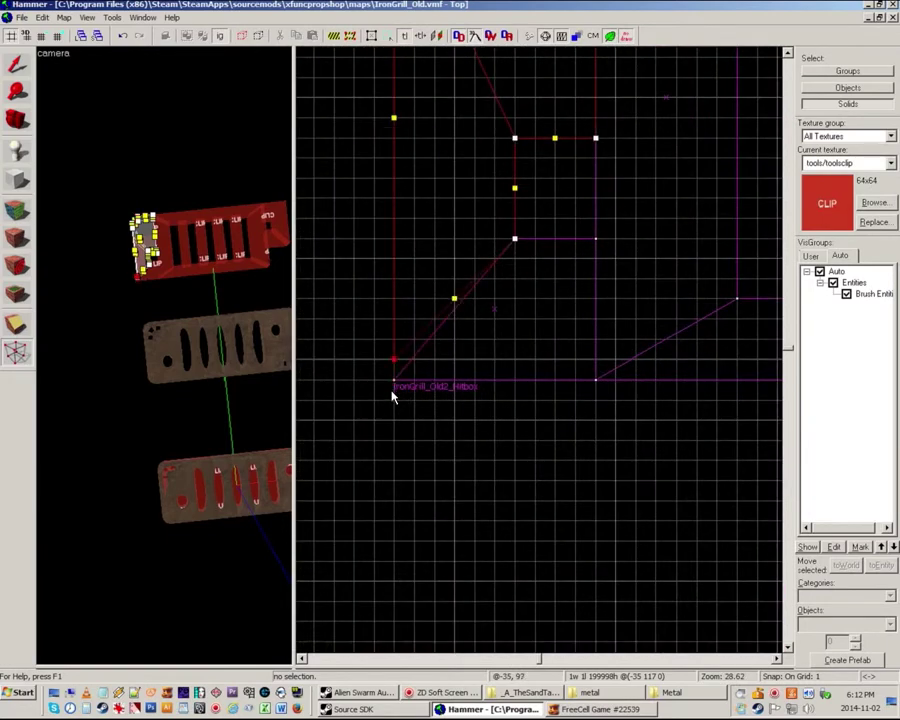
{"action": "key", "text": "Up"}
{"action": "key", "text": "Up"}
Step: Split the slanted edge of the solid below the left square hole and chamfer its outer corner by 3 units
{"action": "left_click", "coordinate": [395, 383]}
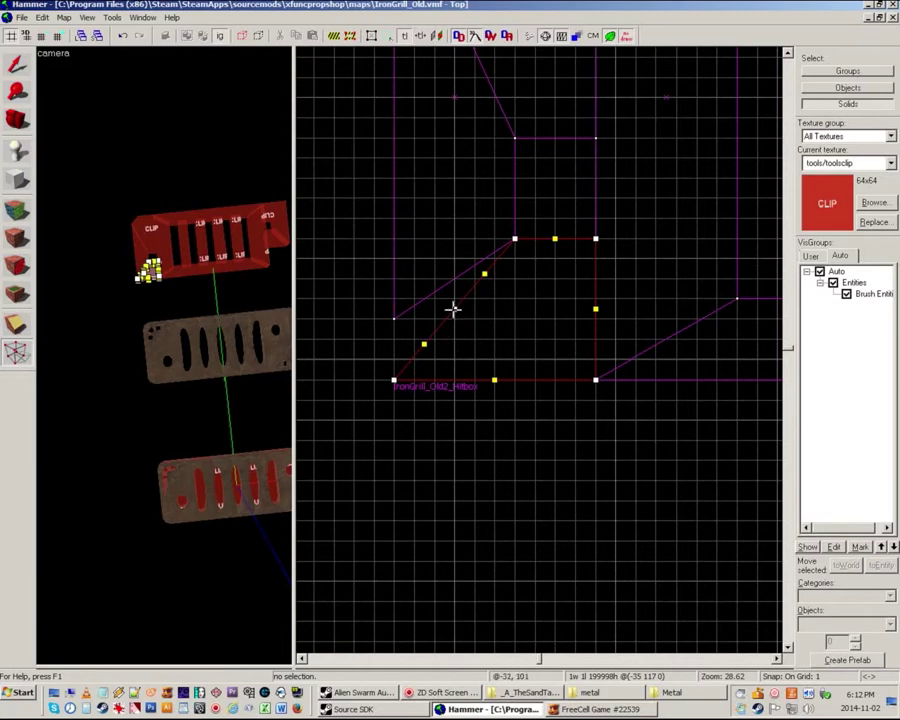
{"action": "left_click_drag", "start_coordinate": [455, 308], "coordinate": [398, 319]}
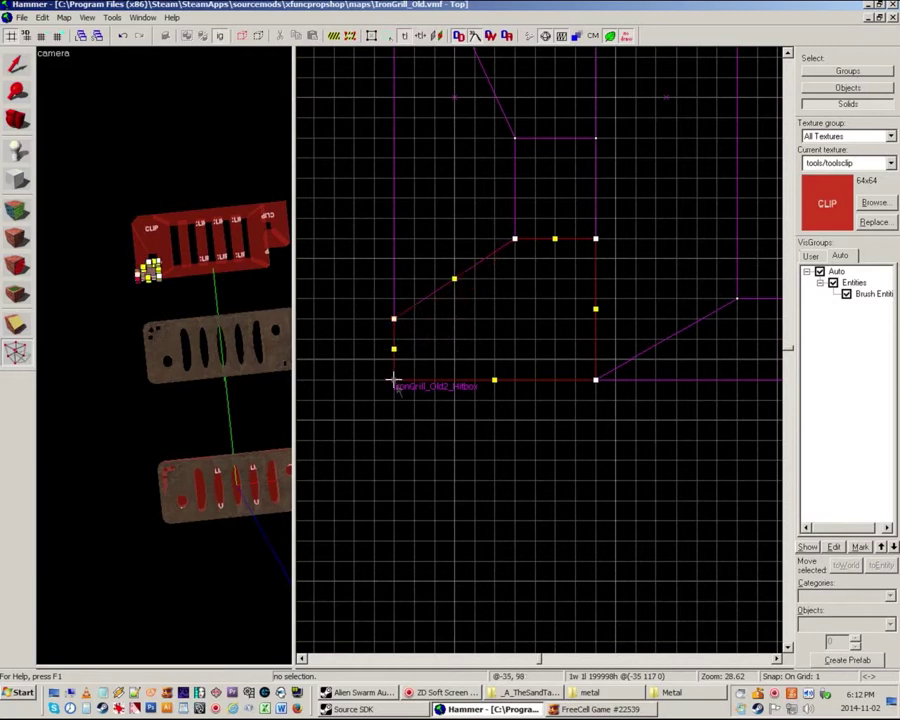
{"action": "left_click", "coordinate": [394, 380]}
{"action": "key", "text": "Right"}
{"action": "key", "text": "Right"}
{"action": "key", "text": "Right"}
{"action": "key", "text": "shift+s"}
{"action": "key", "text": "Escape"}
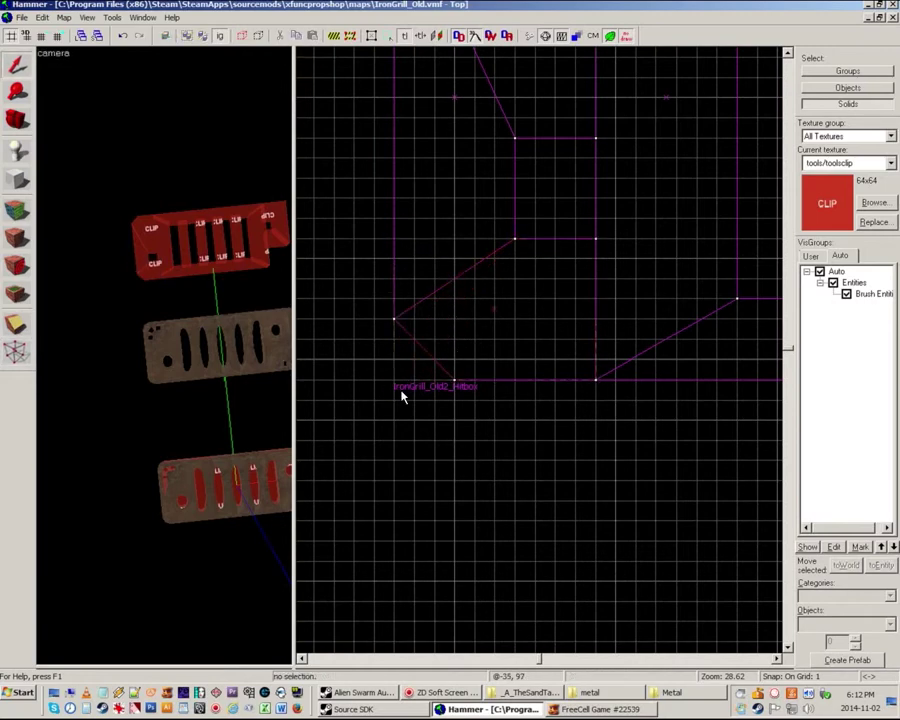
Step: Delete the three clip solids around the square hole at the hitbox's right end
{"action": "scroll", "coordinate": [402, 391], "scroll_direction": "down", "scroll_amount": 9}
{"action": "left_click_drag", "start_coordinate": [664, 247], "coordinate": [614, 375]}
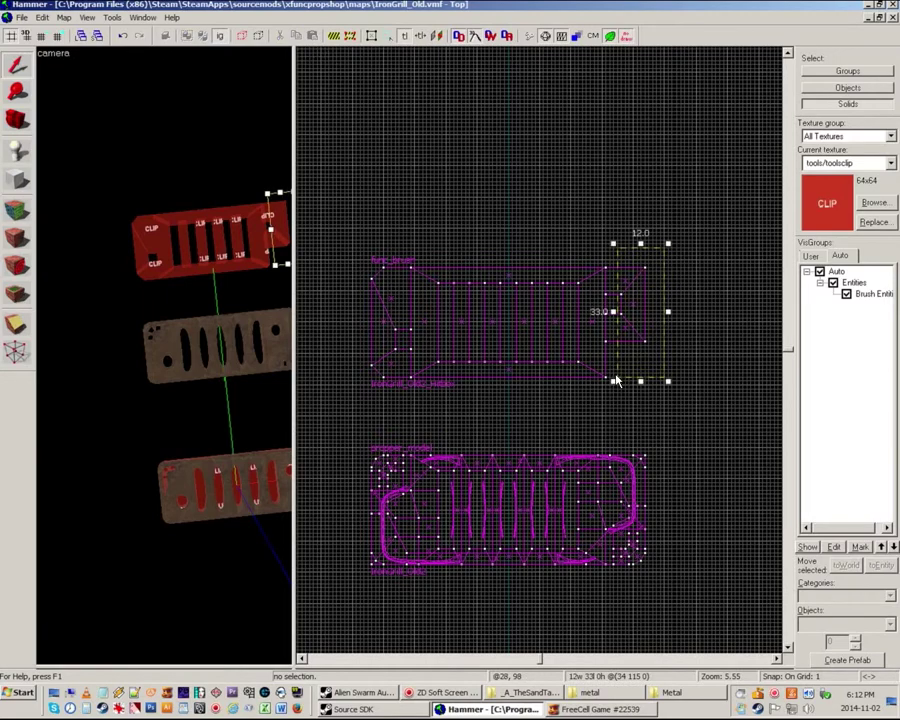
{"action": "key", "text": "Escape"}
Step: Copy the three reshaped left-end solids to the right side of the hitbox
{"action": "left_click_drag", "start_coordinate": [336, 222], "coordinate": [402, 402]}
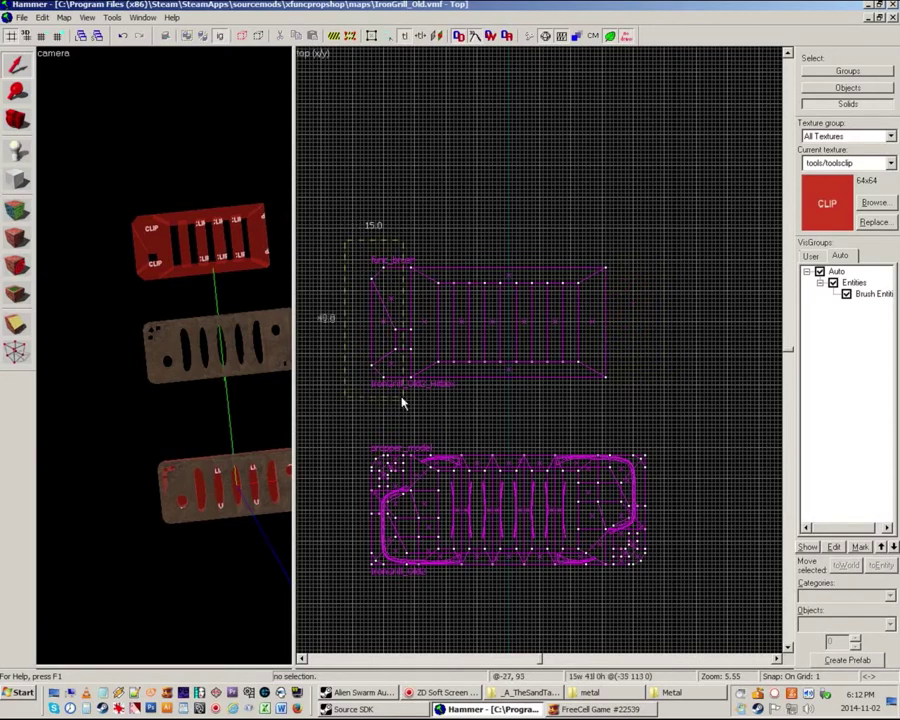
{"action": "key", "text": "Return"}
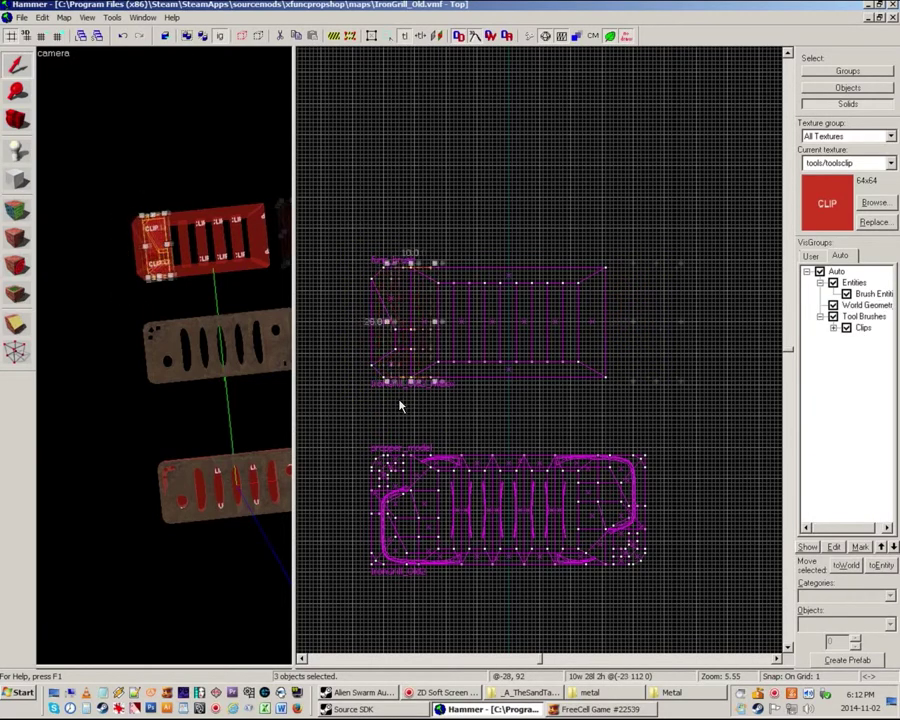
{"action": "left_click_drag", "start_coordinate": [399, 311], "coordinate": [657, 311]}
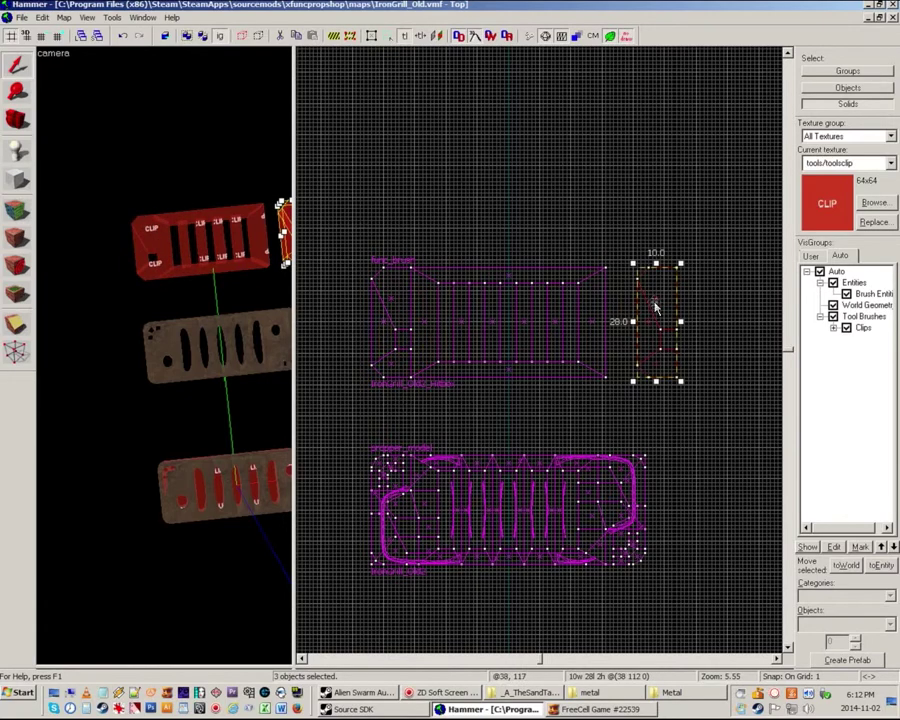
Step: Rotate the three copied solids 180 degrees and move them left against the hitbox's open right end
{"action": "left_click", "coordinate": [656, 309]}
{"action": "left_click_drag", "start_coordinate": [679, 263], "coordinate": [635, 384]}
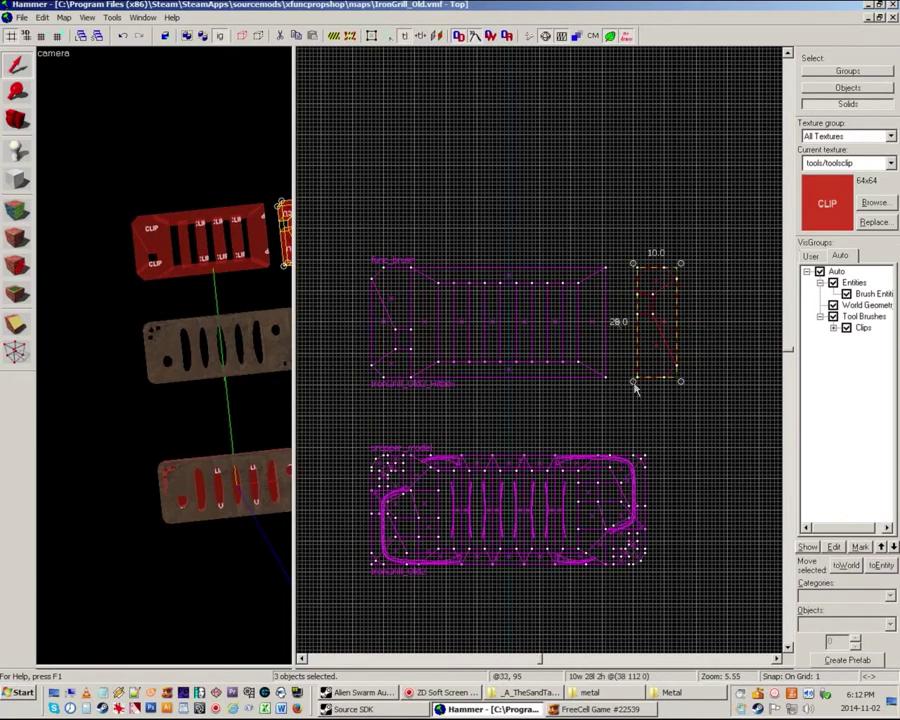
{"action": "scroll", "coordinate": [607, 296], "scroll_direction": "up", "scroll_amount": 4}
{"action": "key", "text": "Left"}
{"action": "key", "text": "Left"}
{"action": "key", "text": "Left"}
{"action": "key", "text": "Left"}
{"action": "key", "text": "Left"}
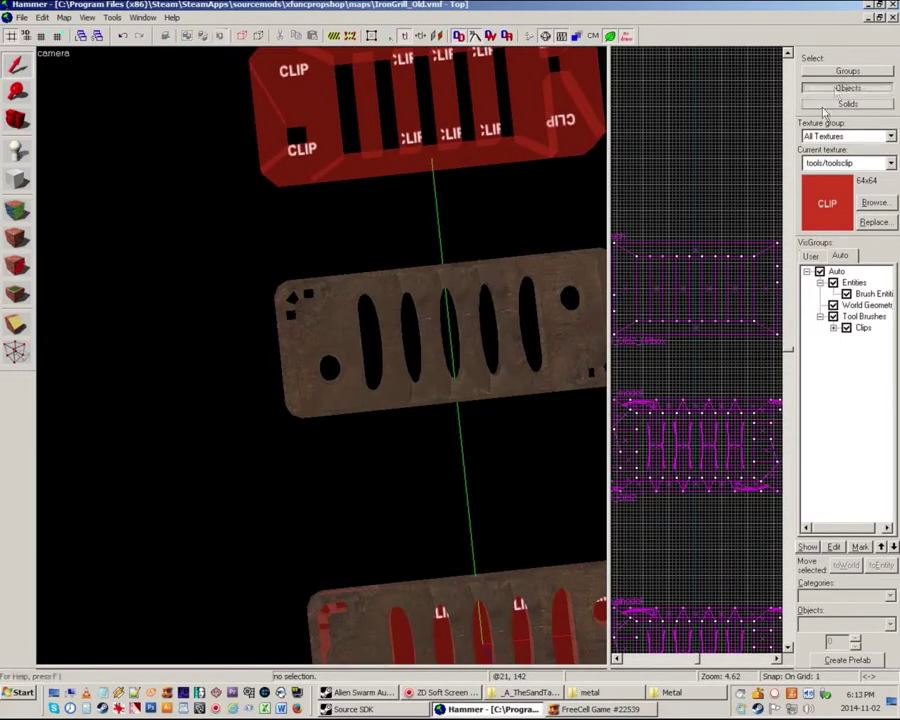
Step: Add the three loose right-end solids to the existing IronGrill_Old2_Hitbox func_brush
{"action": "left_click", "coordinate": [326, 171]}
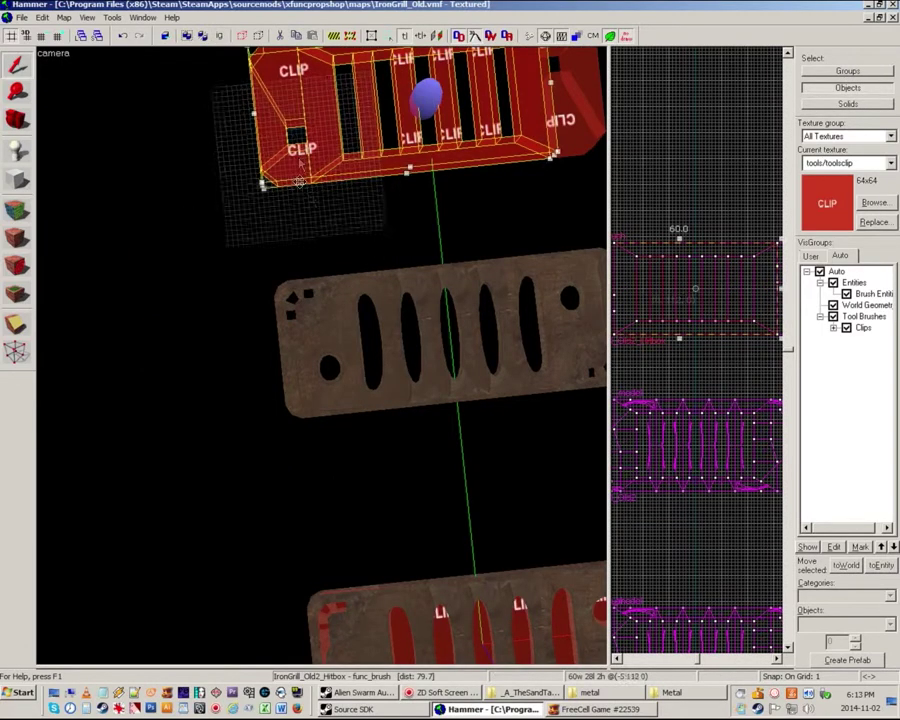
{"action": "key", "text": "z"}
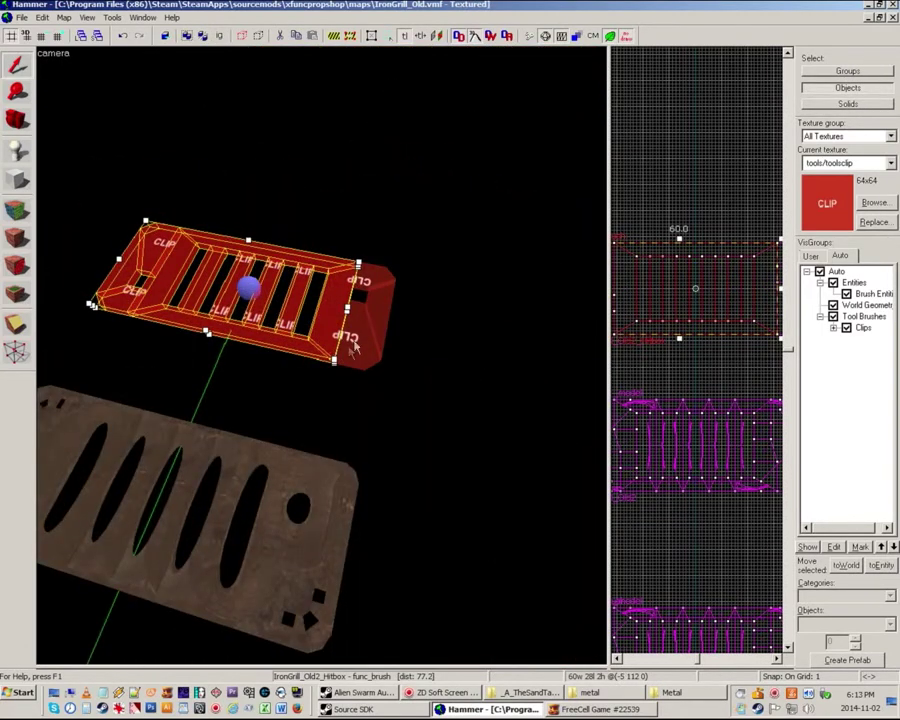
{"action": "left_click", "coordinate": [351, 343], "text": "ctrl"}
{"action": "left_click", "coordinate": [371, 283], "text": "ctrl"}
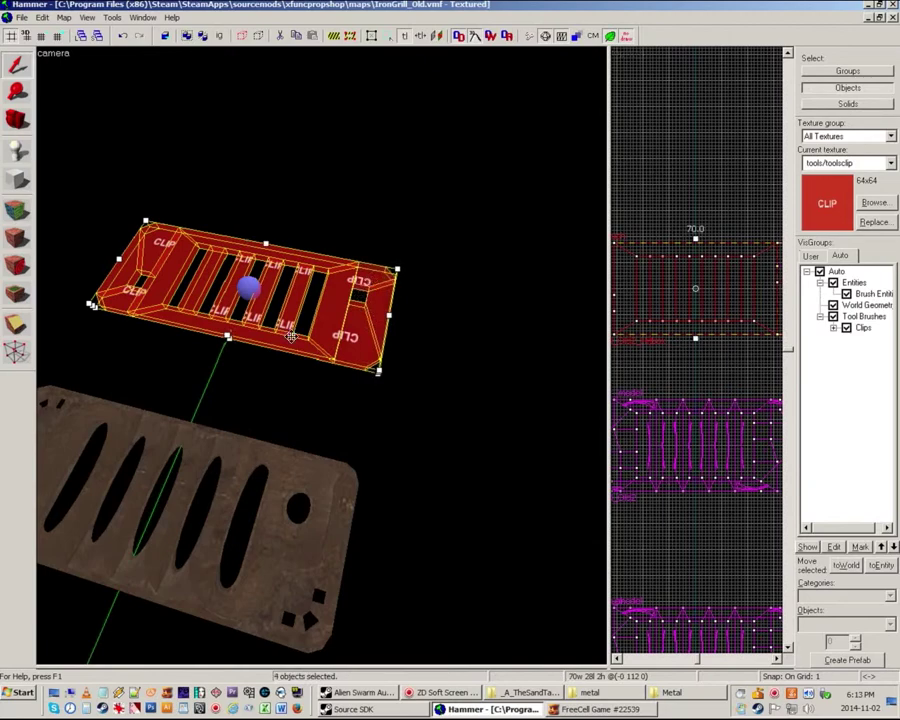
{"action": "key", "text": "ctrl+t"}
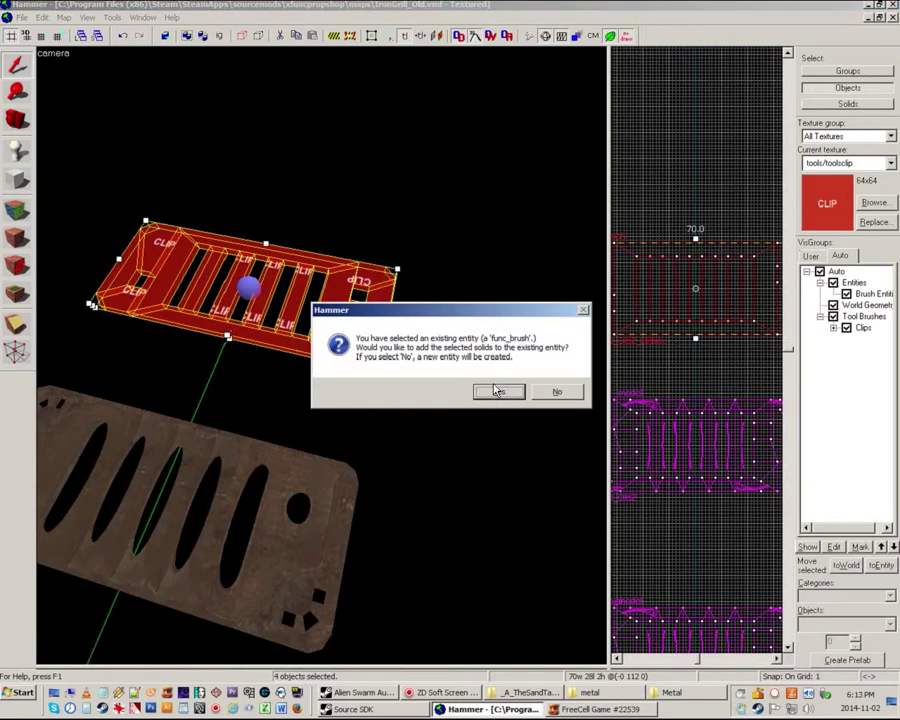
{"action": "left_click", "coordinate": [497, 391]}
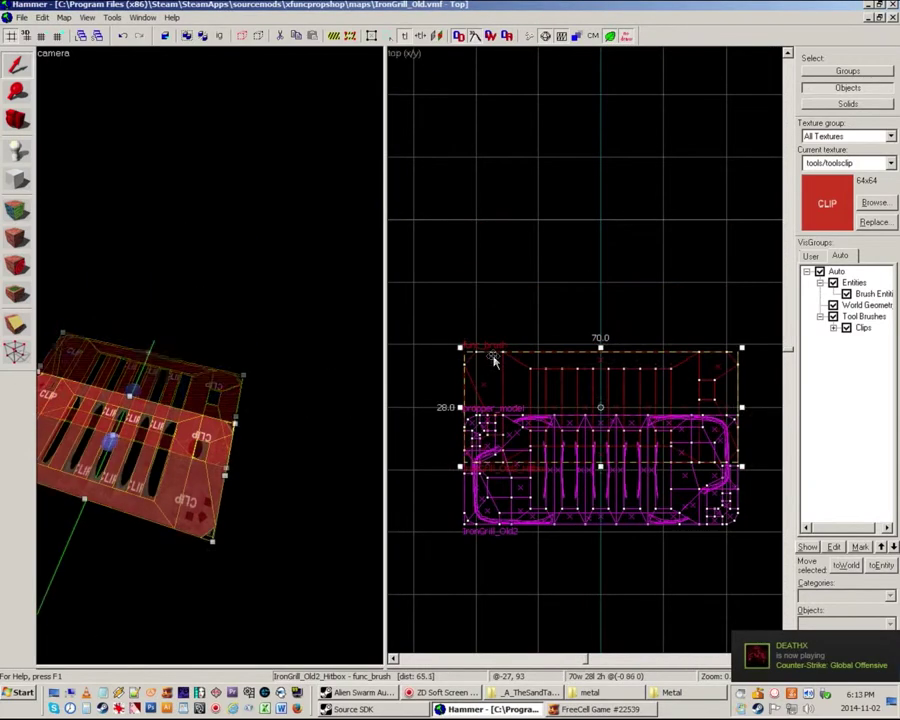
Step: Move the completed hitbox onto the second grill prop, centred at 0 64 0, and show it up close from the front
{"action": "key", "text": "ctrl+z"}
{"action": "left_click", "coordinate": [407, 55]}
{"action": "left_click", "coordinate": [425, 78]}
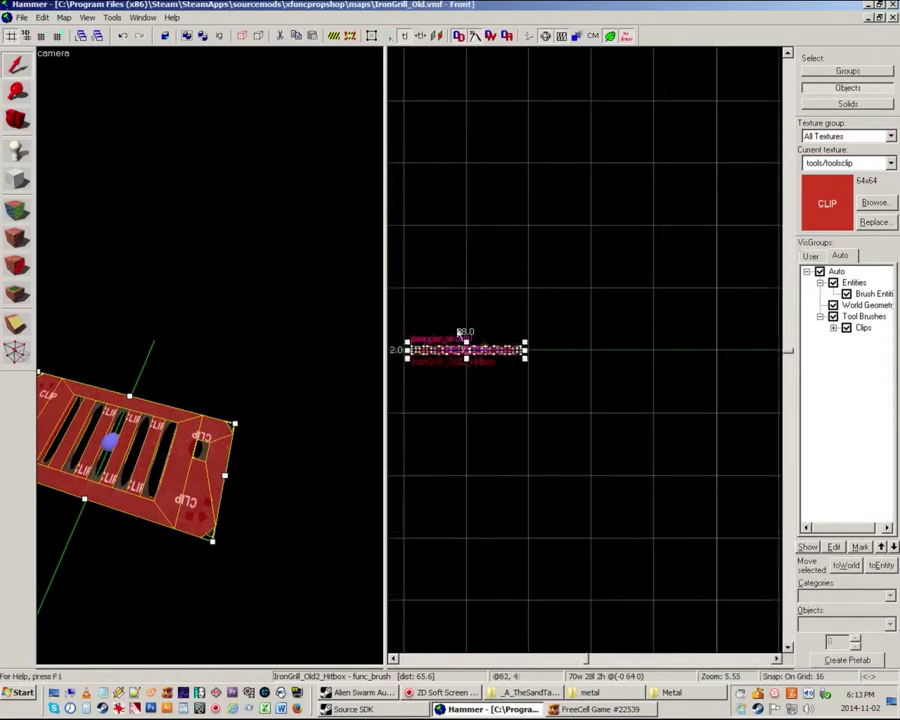
{"action": "scroll", "coordinate": [478, 376], "scroll_direction": "up", "scroll_amount": 6}
{"action": "scroll", "coordinate": [480, 376], "scroll_direction": "up", "scroll_amount": 3}
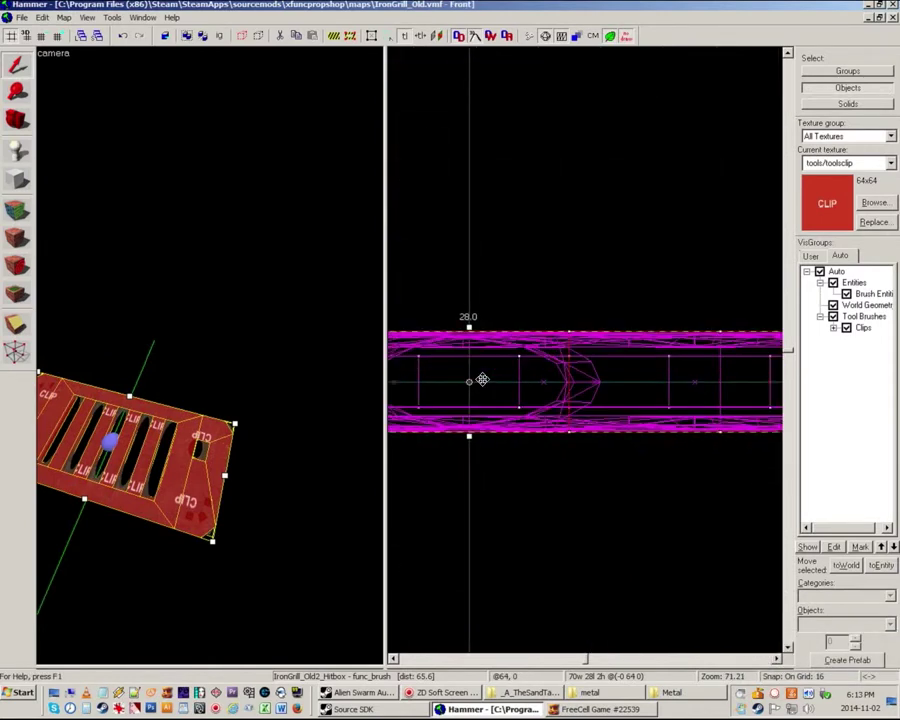
Step: Reduce the thickness of all the hitbox's solids to 1 unit and move them up 0.5 units in Z
{"action": "left_click", "coordinate": [816, 106]}
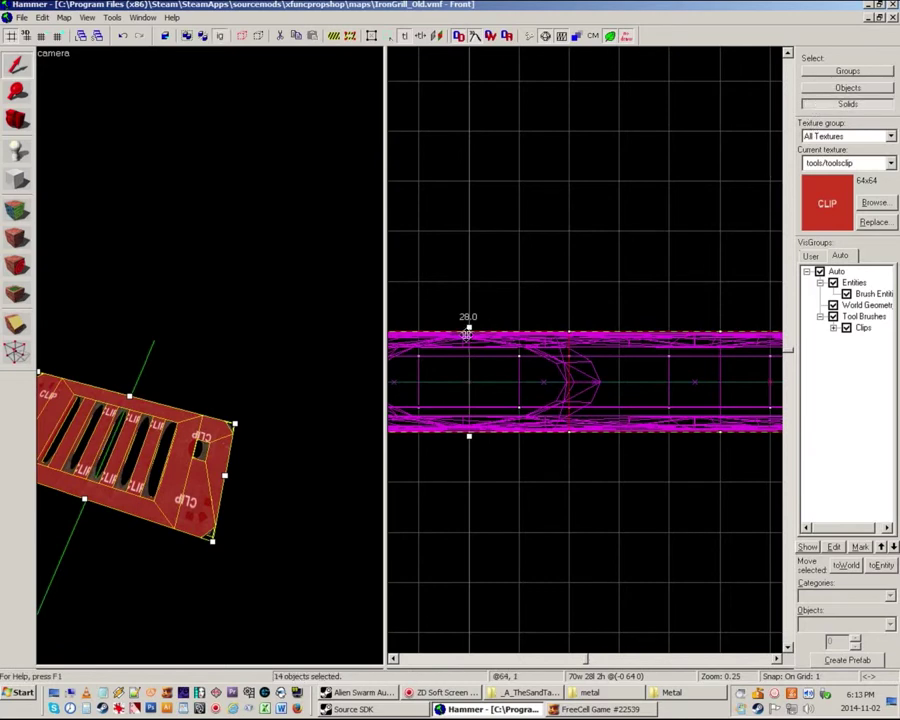
{"action": "left_click_drag", "start_coordinate": [469, 326], "coordinate": [469, 378]}
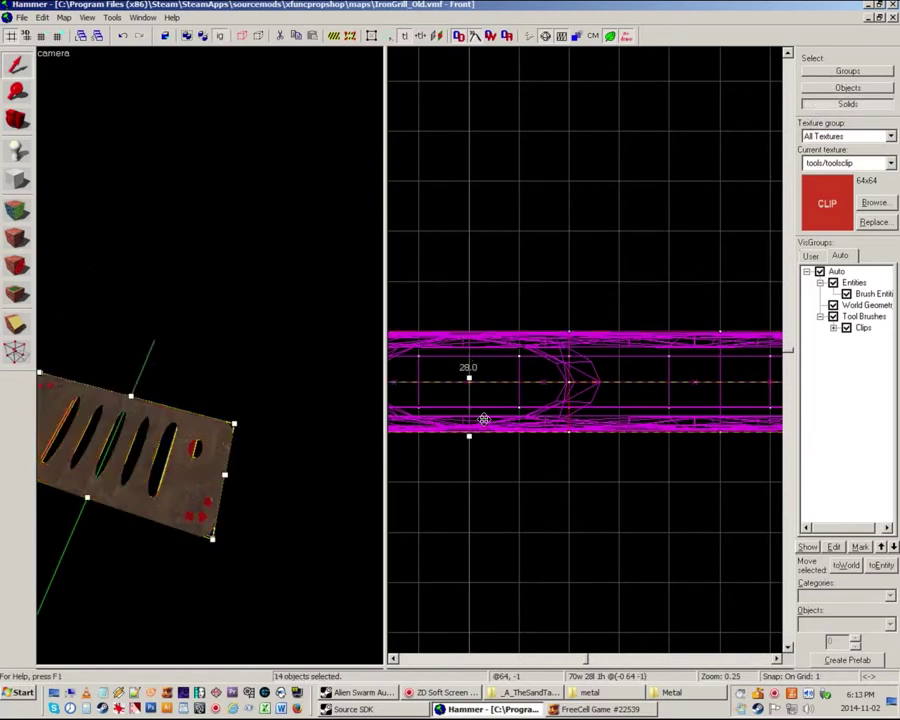
{"action": "key", "text": "ctrl+m"}
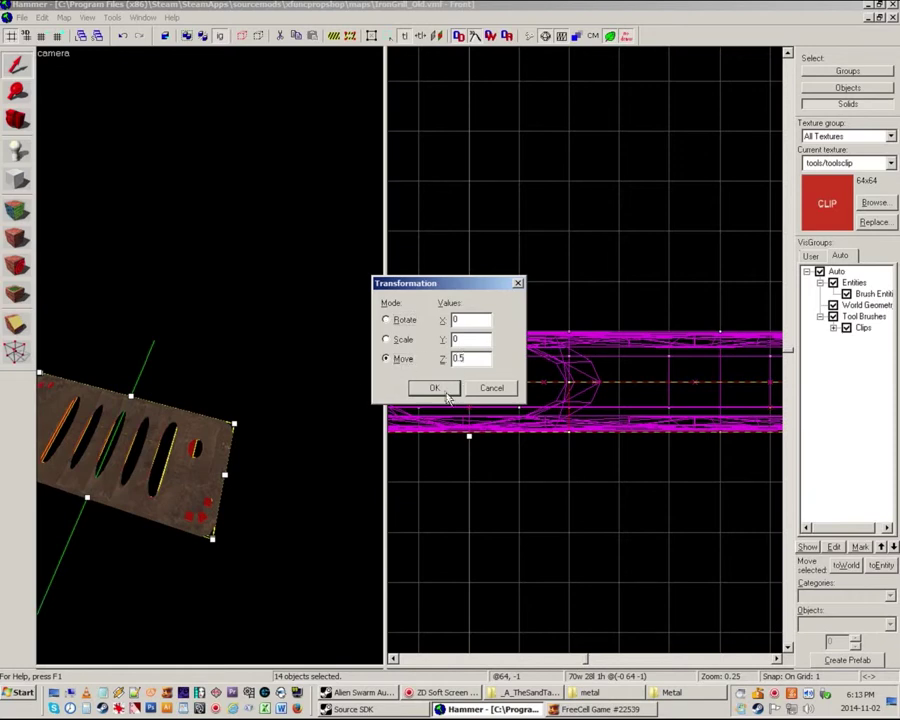
{"action": "left_click", "coordinate": [434, 388]}
{"action": "left_click_drag", "start_coordinate": [383, 428], "coordinate": [612, 428]}
{"action": "key", "text": "Escape"}
Step: Shift the hitbox's left-end seam vertices 3 units right and the left hole's outer-edge vertices 1 unit right
{"action": "scroll", "coordinate": [313, 428], "scroll_direction": "up", "scroll_amount": 3}
{"action": "left_click", "coordinate": [313, 427]}
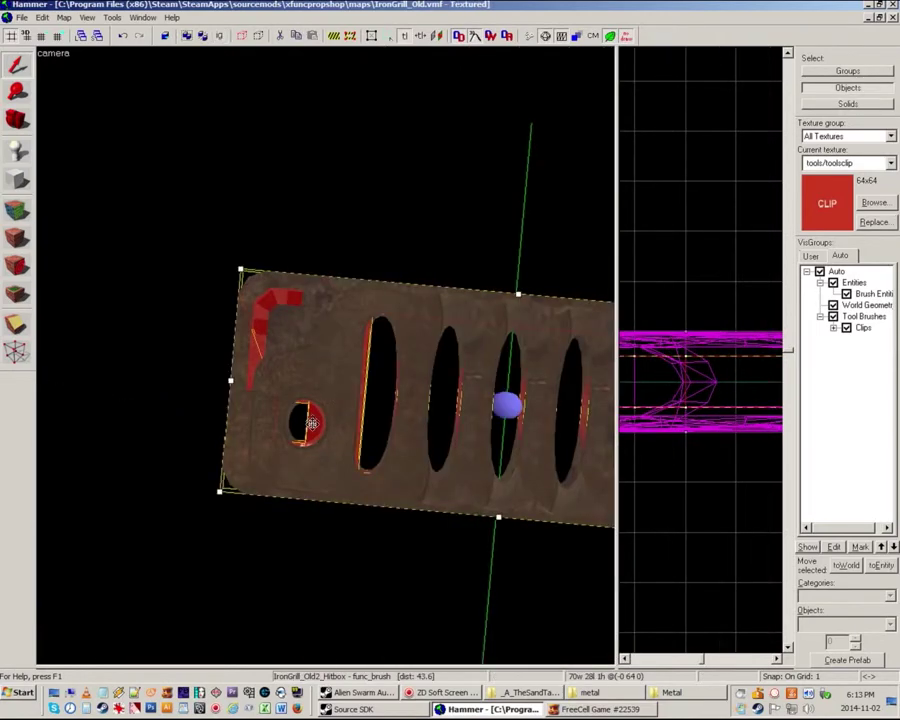
{"action": "key", "text": "s"}
{"action": "key", "text": "z"}
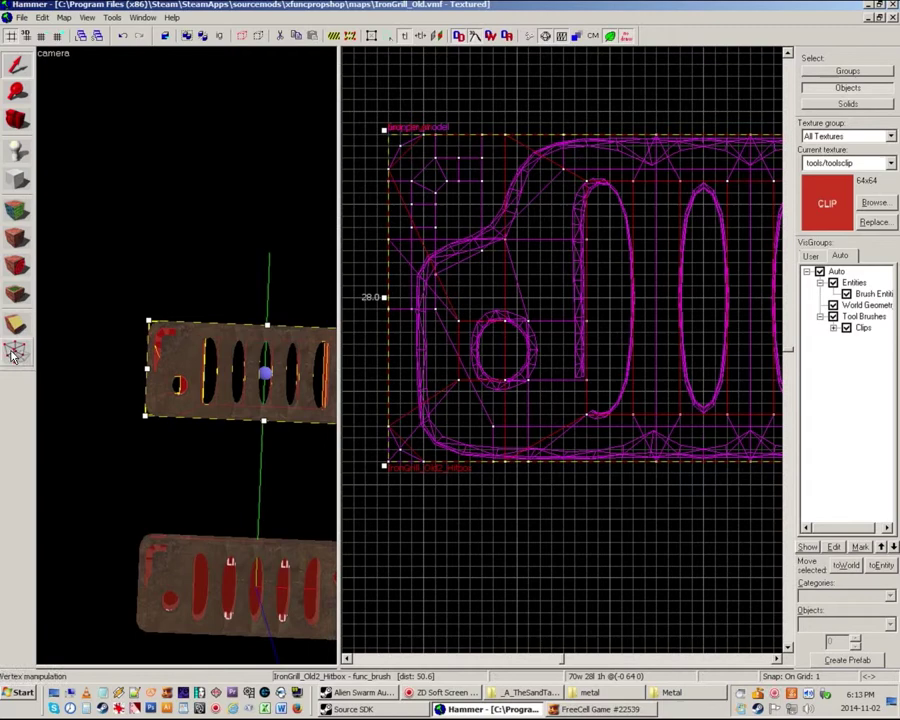
{"action": "left_click", "coordinate": [14, 355]}
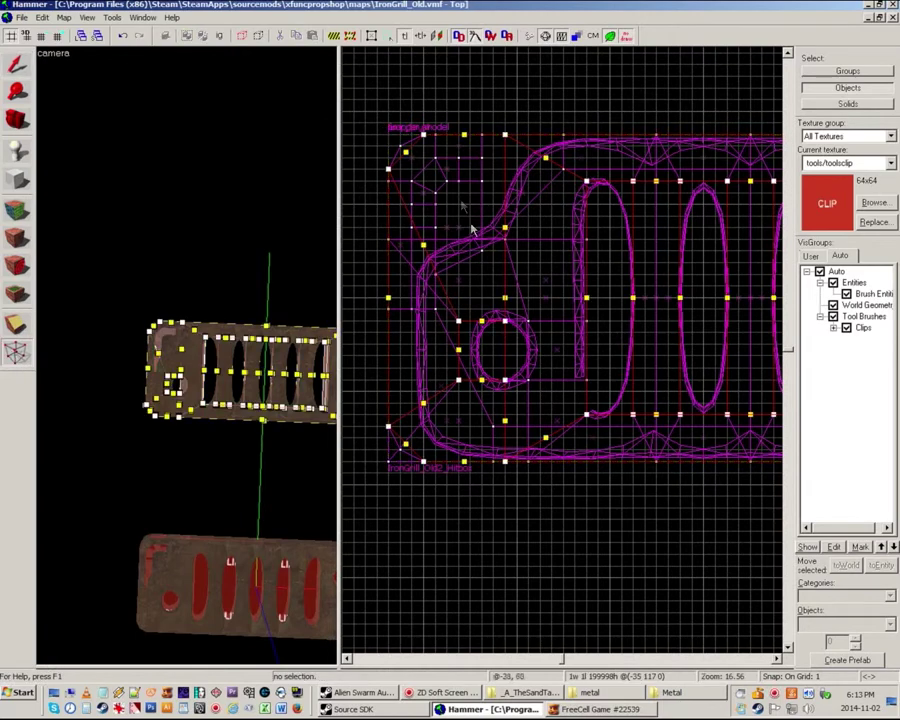
{"action": "left_click_drag", "start_coordinate": [502, 117], "coordinate": [519, 494]}
{"action": "key", "text": "Right"}
{"action": "key", "text": "Right"}
{"action": "key", "text": "Right"}
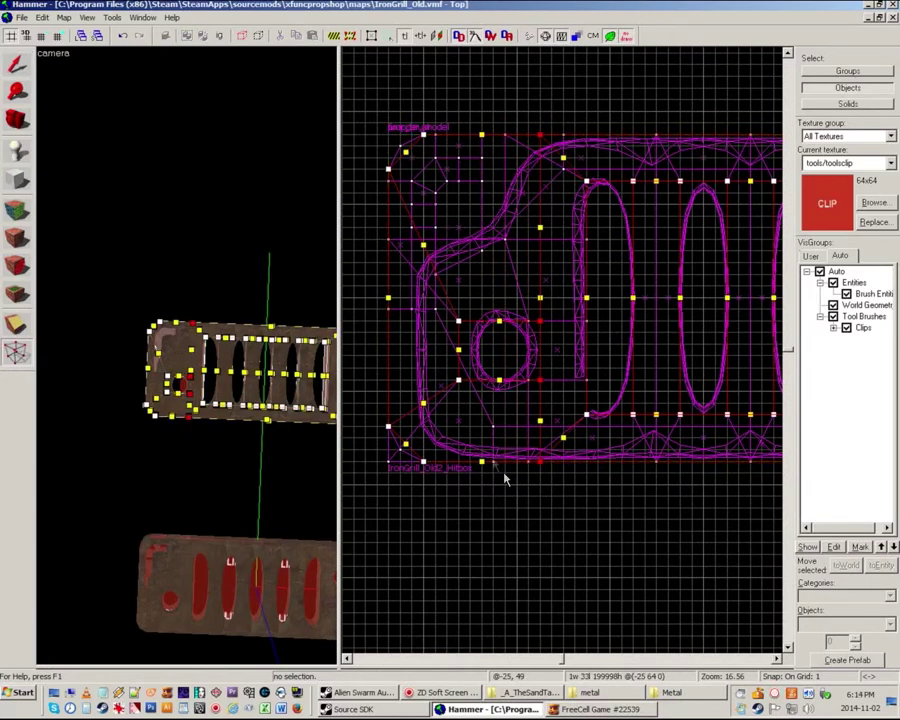
{"action": "left_click_drag", "start_coordinate": [476, 294], "coordinate": [444, 405]}
{"action": "key", "text": "Right"}
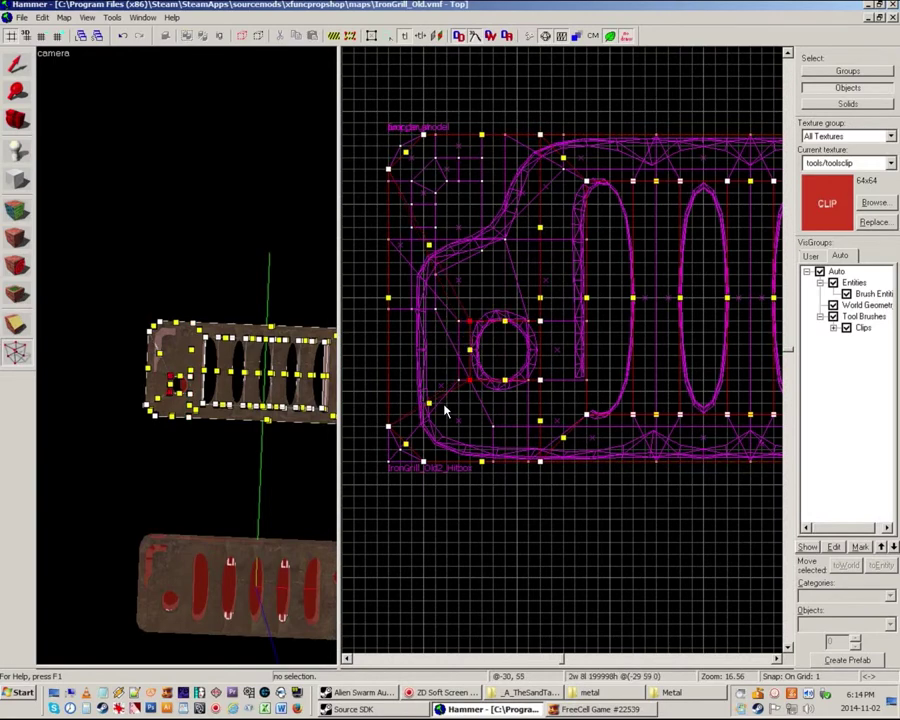
Step: Shift the hitbox's right-end seam vertices 3 units left and the right hole's outer-edge vertices 1 unit left
{"action": "scroll", "coordinate": [444, 405], "scroll_direction": "down", "scroll_amount": 7}
{"action": "scroll", "coordinate": [630, 392], "scroll_direction": "up", "scroll_amount": 5}
{"action": "left_click_drag", "start_coordinate": [598, 187], "coordinate": [629, 514]}
{"action": "key", "text": "Left"}
{"action": "key", "text": "Left"}
{"action": "key", "text": "Left"}
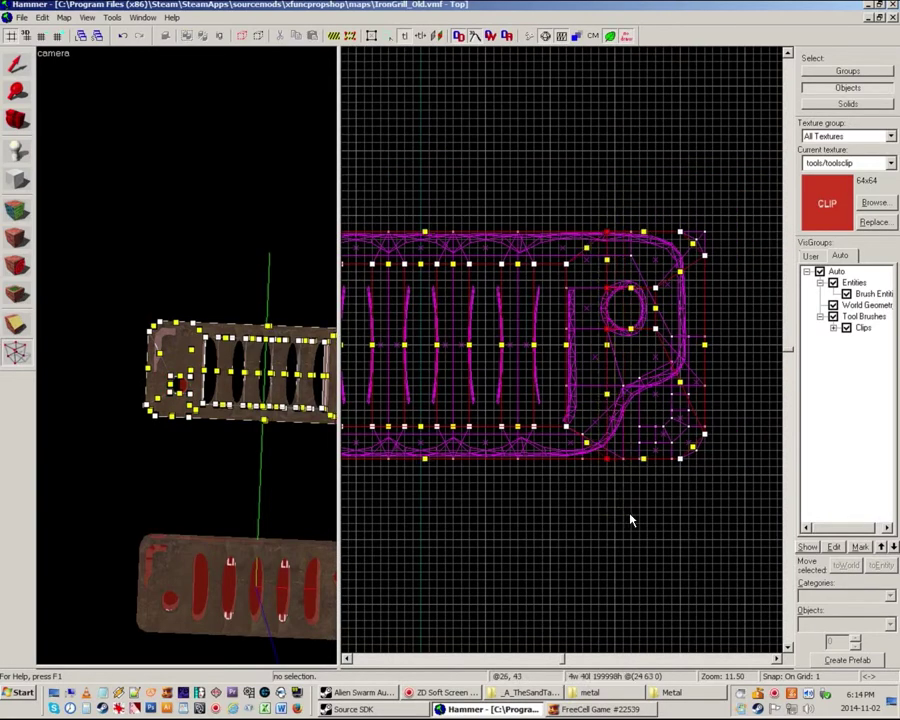
{"action": "left_click_drag", "start_coordinate": [645, 264], "coordinate": [669, 355]}
{"action": "key", "text": "Left"}
{"action": "key", "text": "Left"}
{"action": "key", "text": "Right"}
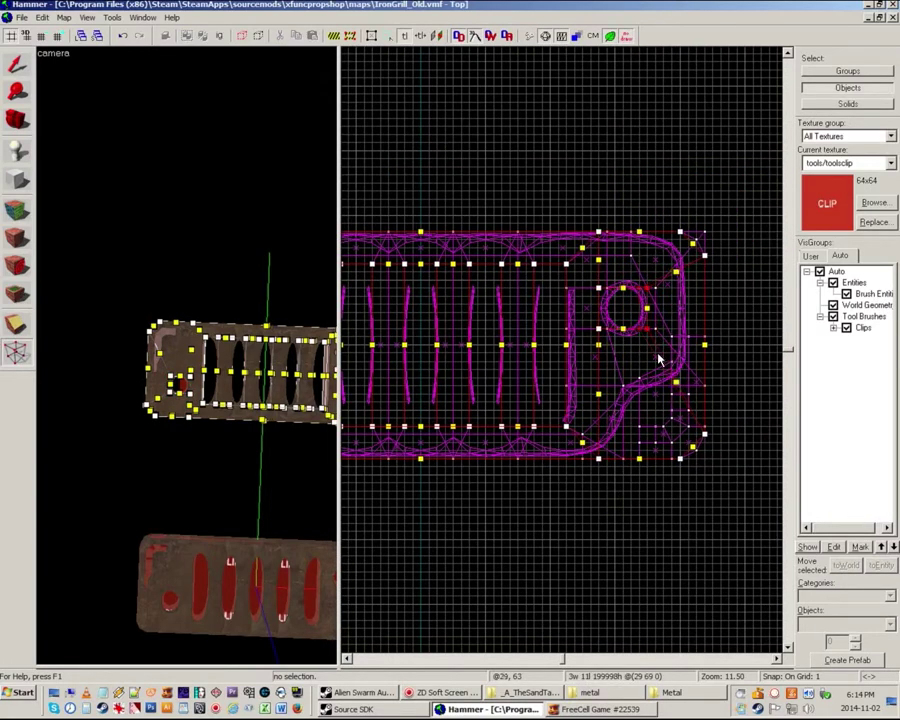
{"action": "scroll", "coordinate": [640, 332], "scroll_direction": "down", "scroll_amount": 2}
{"action": "scroll", "coordinate": [640, 332], "scroll_direction": "down", "scroll_amount": 3}
{"action": "key", "text": "shift+s"}
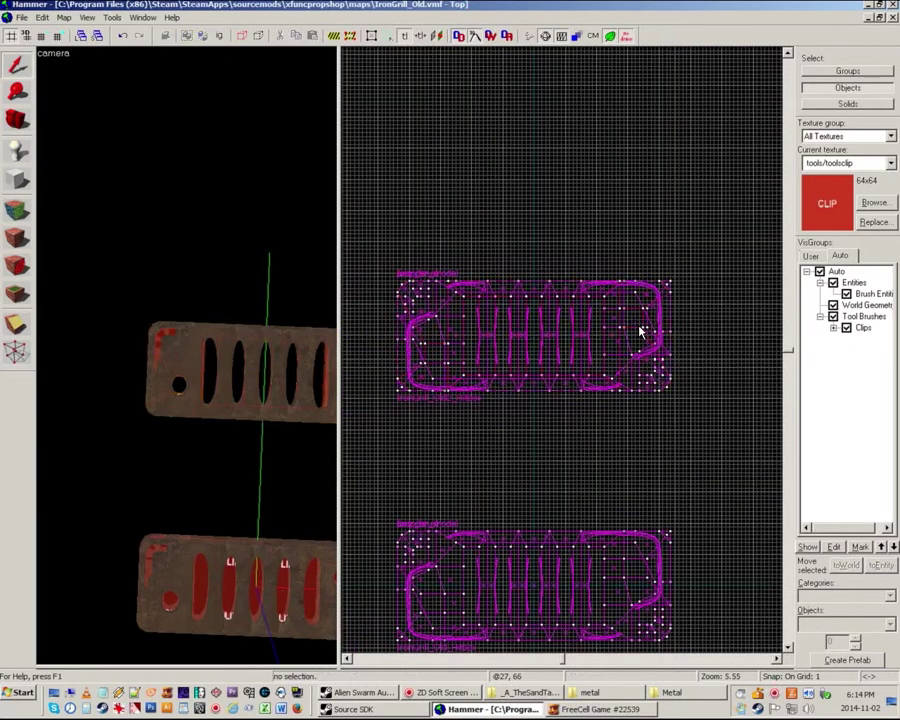
Step: Examine in 3D how the reshaped hitbox fits the second grill's round holes, slots and corners
{"action": "left_click_drag", "start_coordinate": [340, 320], "coordinate": [718, 311]}
{"action": "key", "text": "z"}
{"action": "key", "text": "w"}
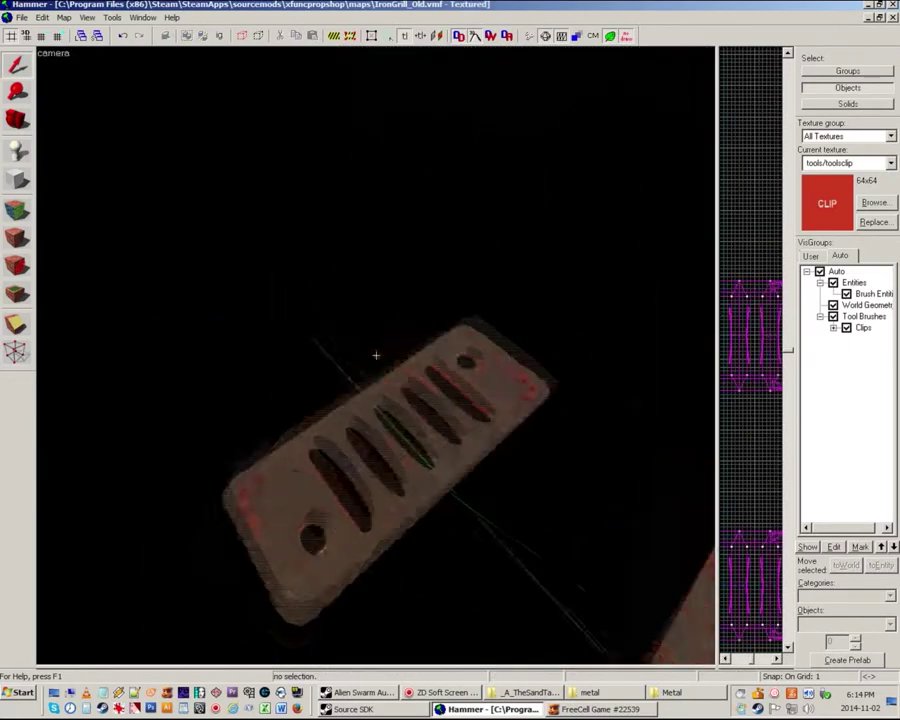
{"action": "key", "text": "s"}
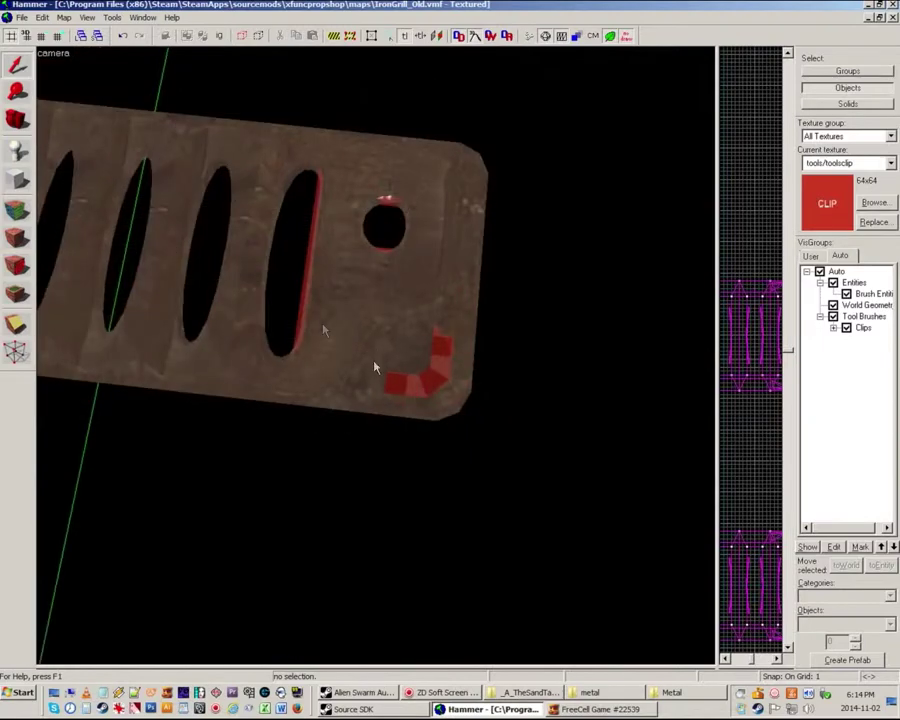
{"action": "key", "text": "w"}
{"action": "key", "text": "s"}
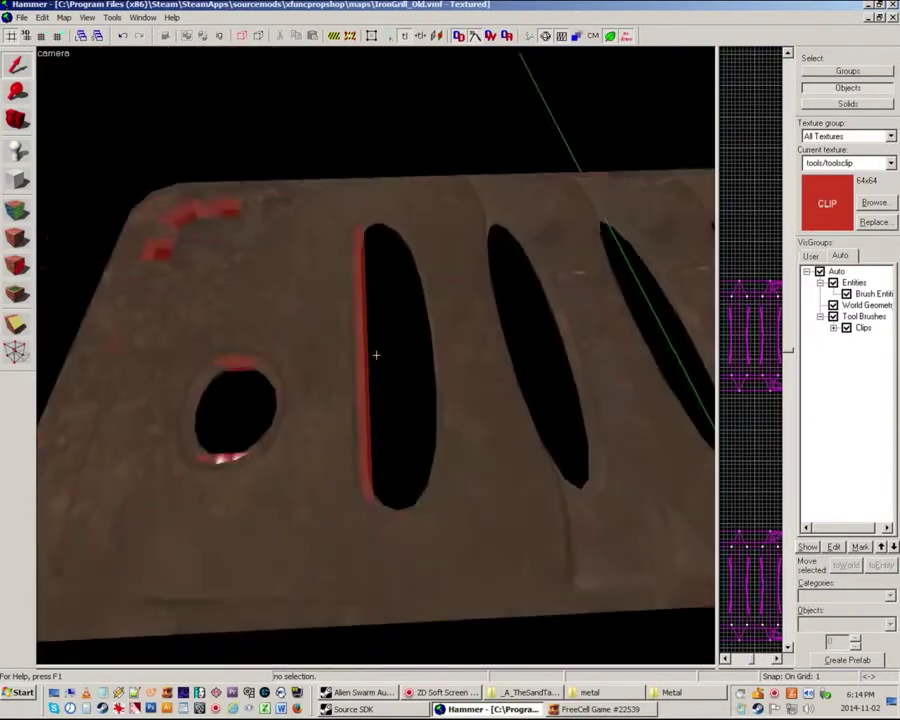
{"action": "key", "text": "z"}
{"action": "key", "text": "z"}
{"action": "key", "text": "d"}
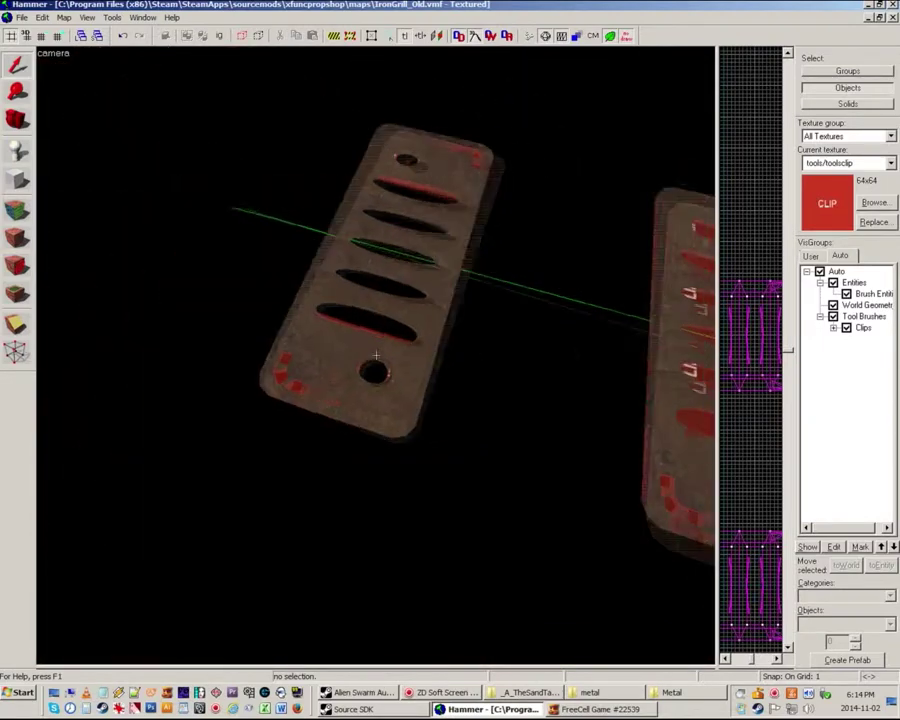
{"action": "key", "text": "z"}
Step: Compare the first grill's hitbox with the one fitted to the second grill from several angles
{"action": "left_click", "coordinate": [408, 317]}
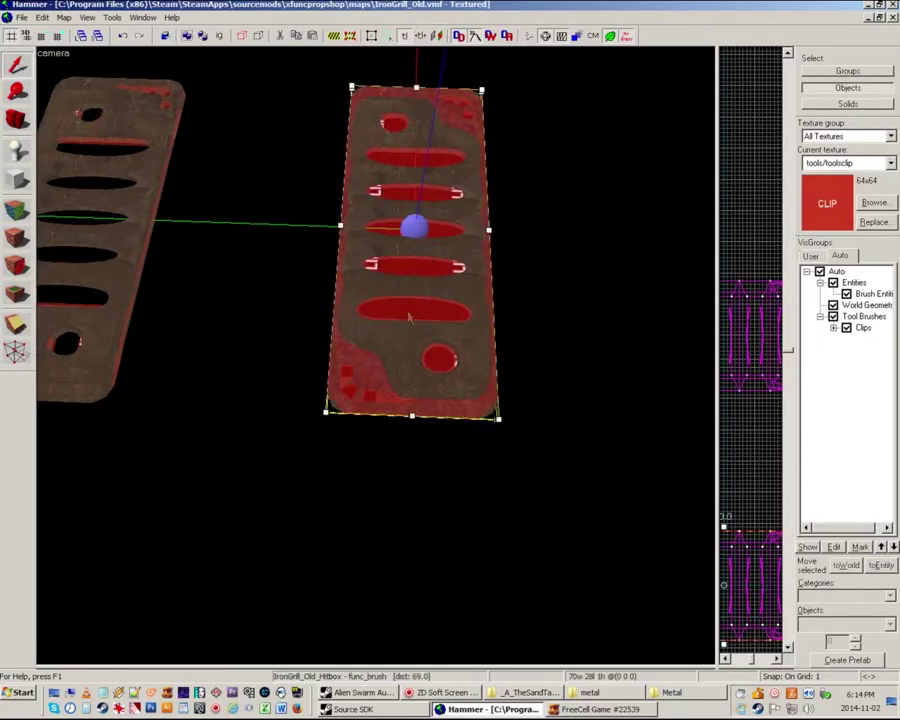
{"action": "key", "text": "z"}
{"action": "key", "text": "a"}
{"action": "key", "text": "w"}
{"action": "key", "text": "z"}
{"action": "key", "text": "z"}
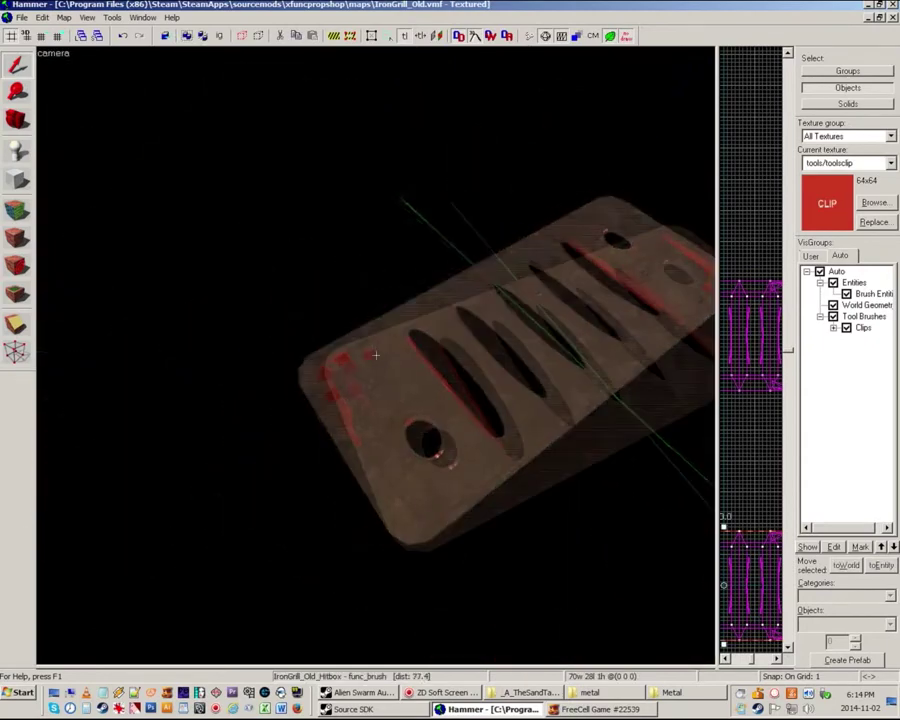
{"action": "key", "text": "d"}
{"action": "key", "text": "z"}
{"action": "key", "text": "z"}
{"action": "key", "text": "d"}
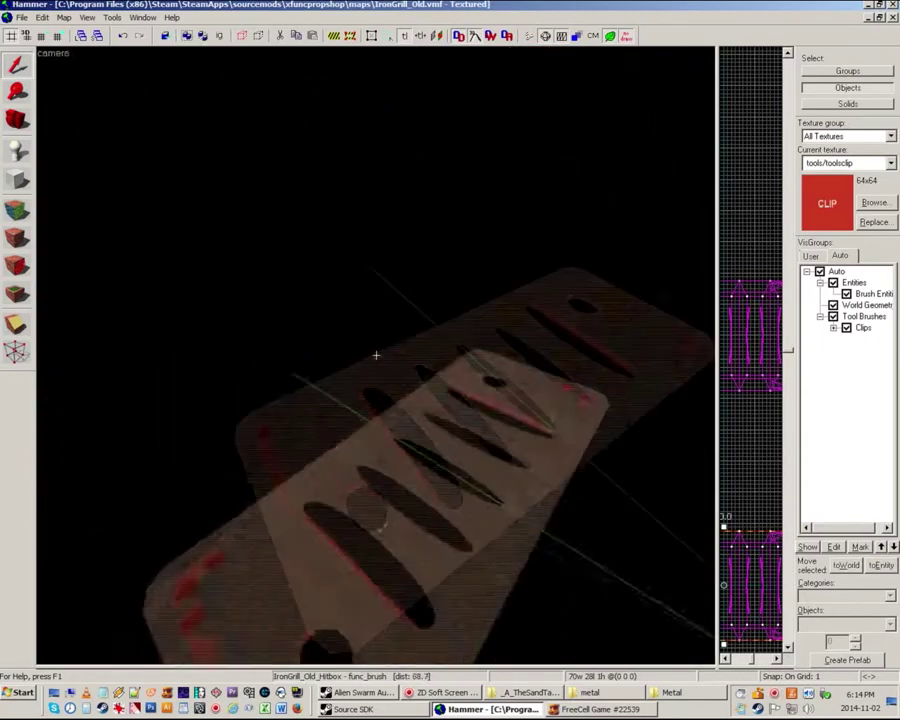
{"action": "key", "text": "z"}
Step: Check the hitbox's outline and thickness against the second grill's model in the 3D and front views
{"action": "left_click", "coordinate": [394, 404]}
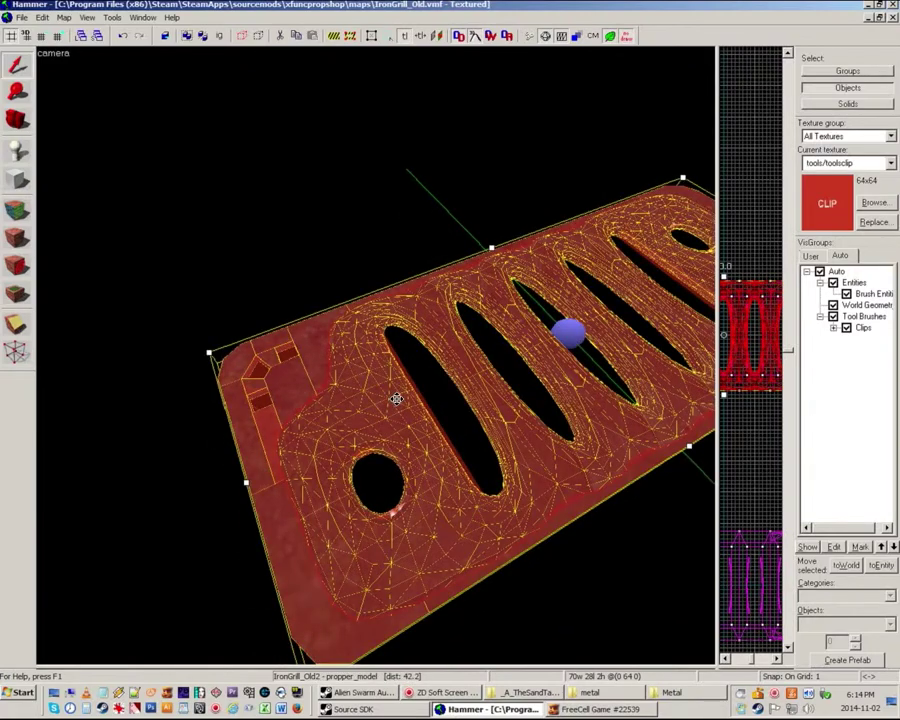
{"action": "key", "text": "Escape"}
{"action": "left_click", "coordinate": [293, 355]}
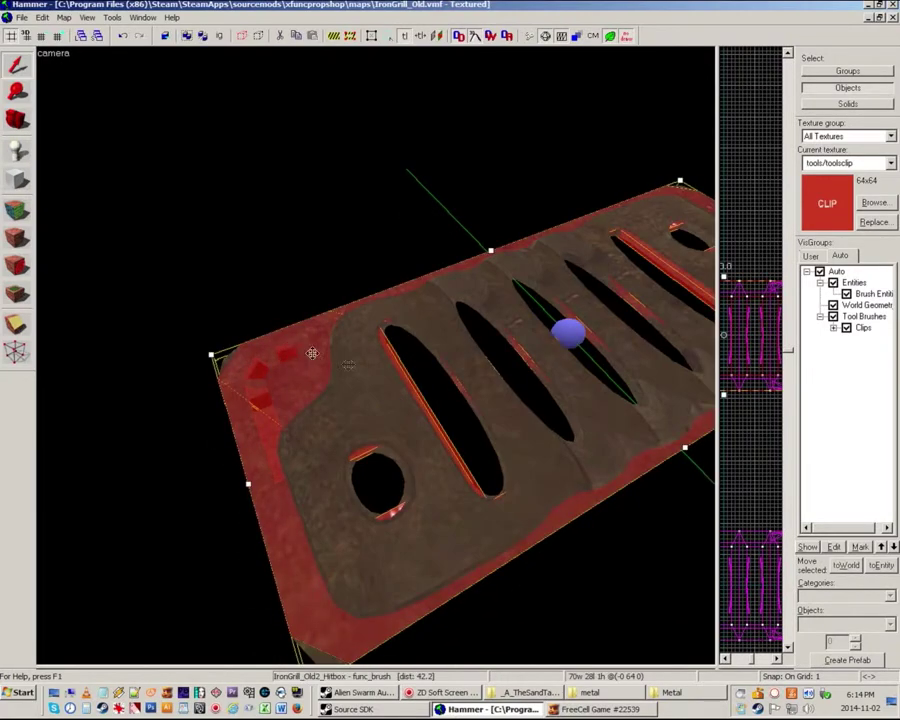
{"action": "key", "text": "z"}
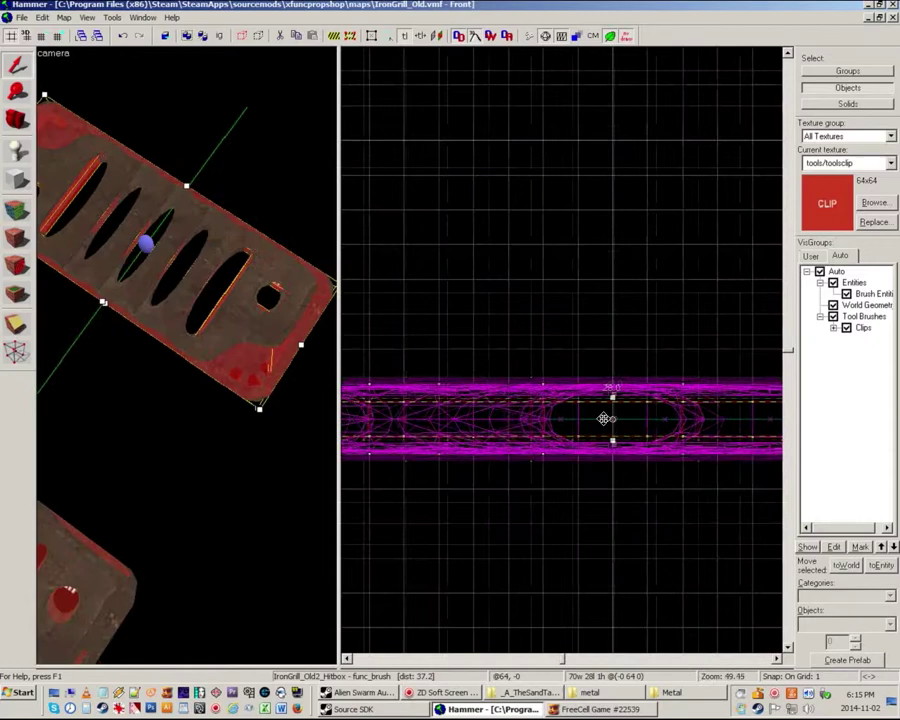
{"action": "scroll", "coordinate": [604, 418], "scroll_direction": "up", "scroll_amount": 3}
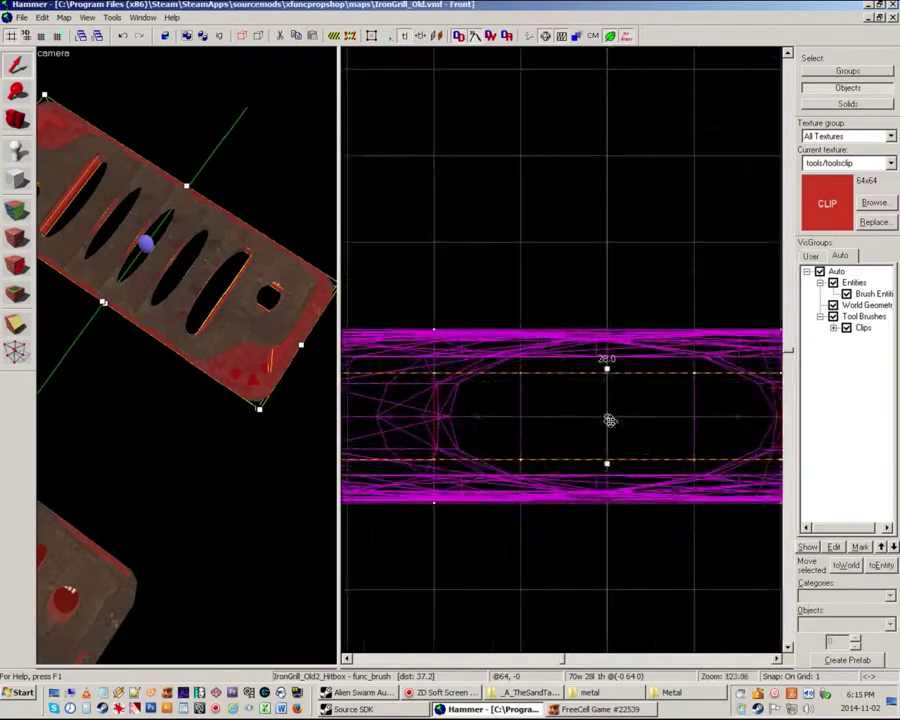
Step: Select the second grill's propper_model, enlarge the 3D view and open the model's object properties
{"action": "left_click", "coordinate": [172, 314]}
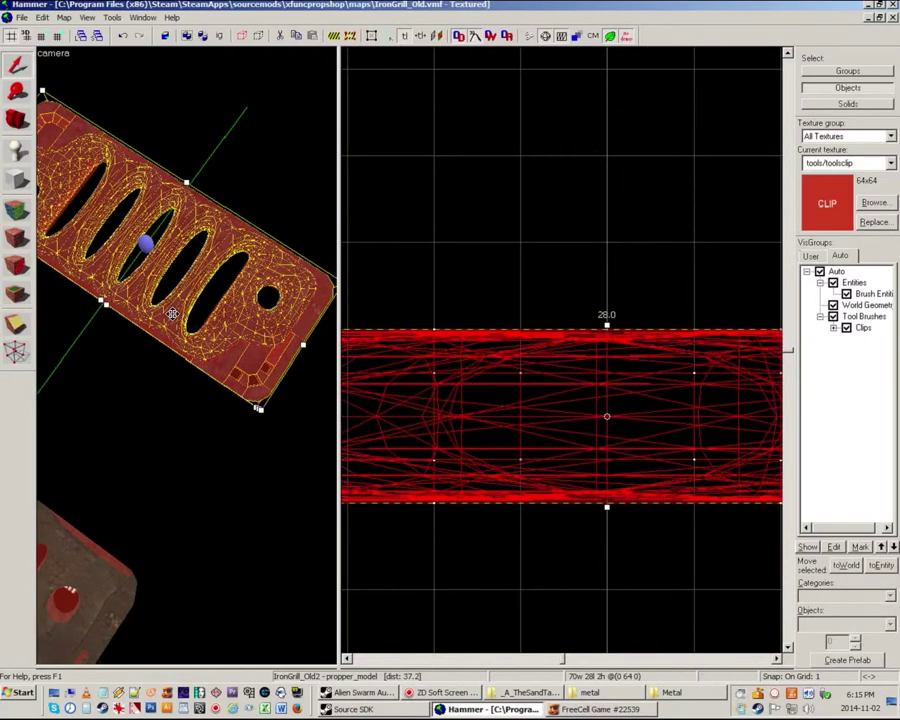
{"action": "key", "text": "z"}
{"action": "key", "text": "s"}
{"action": "key", "text": "z"}
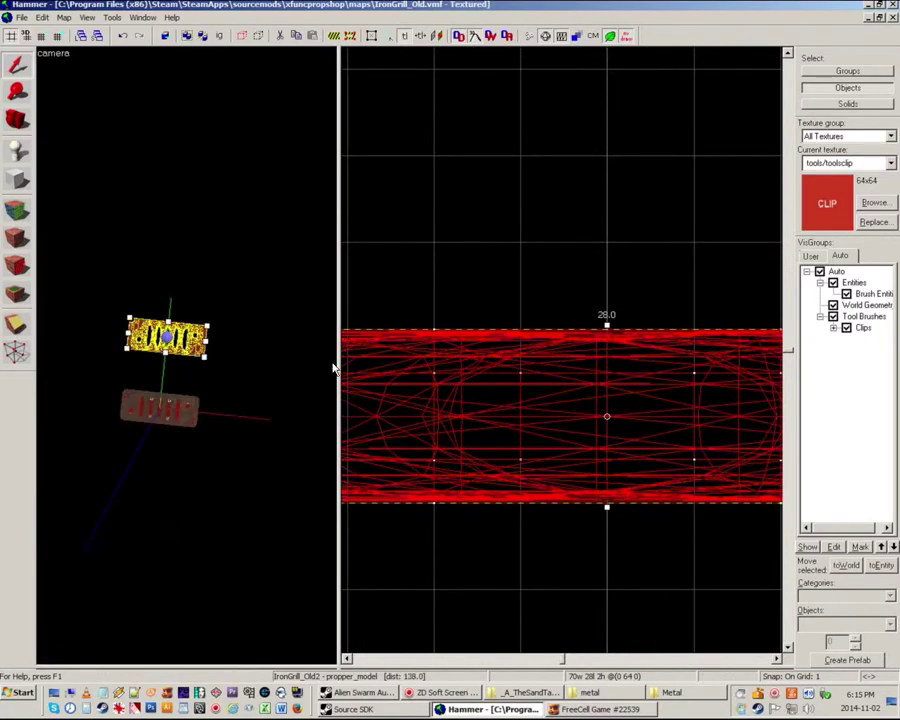
{"action": "left_click_drag", "start_coordinate": [333, 368], "coordinate": [704, 368]}
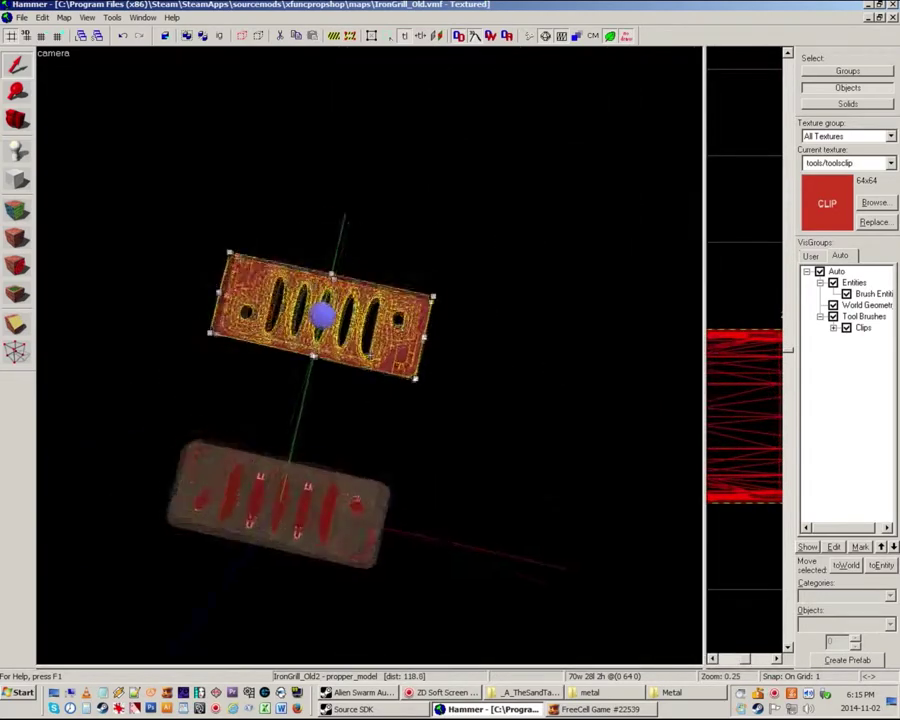
{"action": "key", "text": "w"}
{"action": "double_click", "coordinate": [369, 356]}
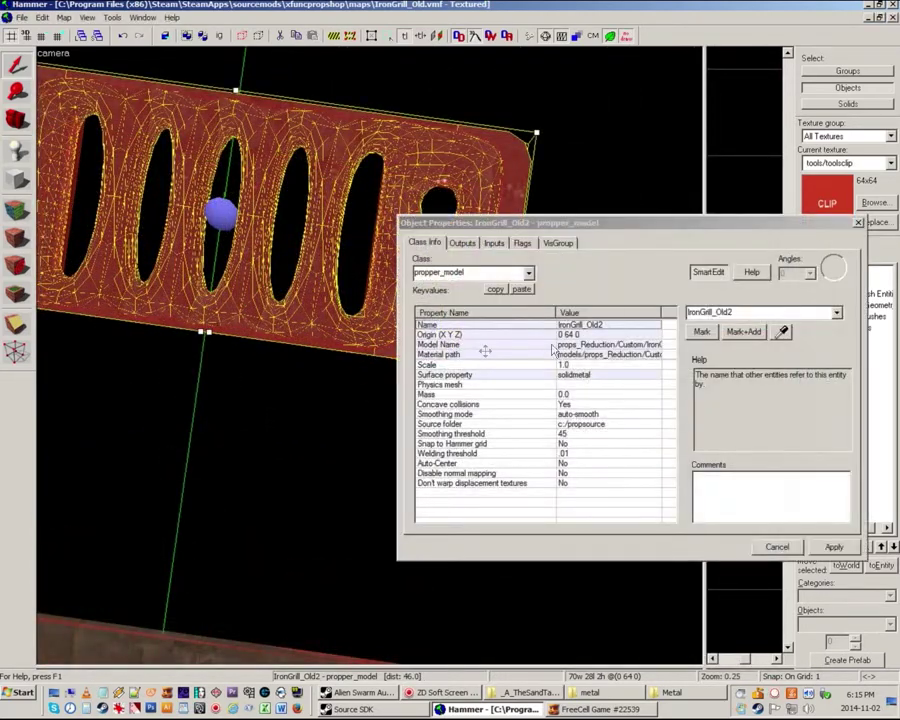
Step: Assign IronGrill_Old2_Hitbox as the second grill's Physics mesh by picking the hitbox brush in the 3D view
{"action": "left_click", "coordinate": [580, 385]}
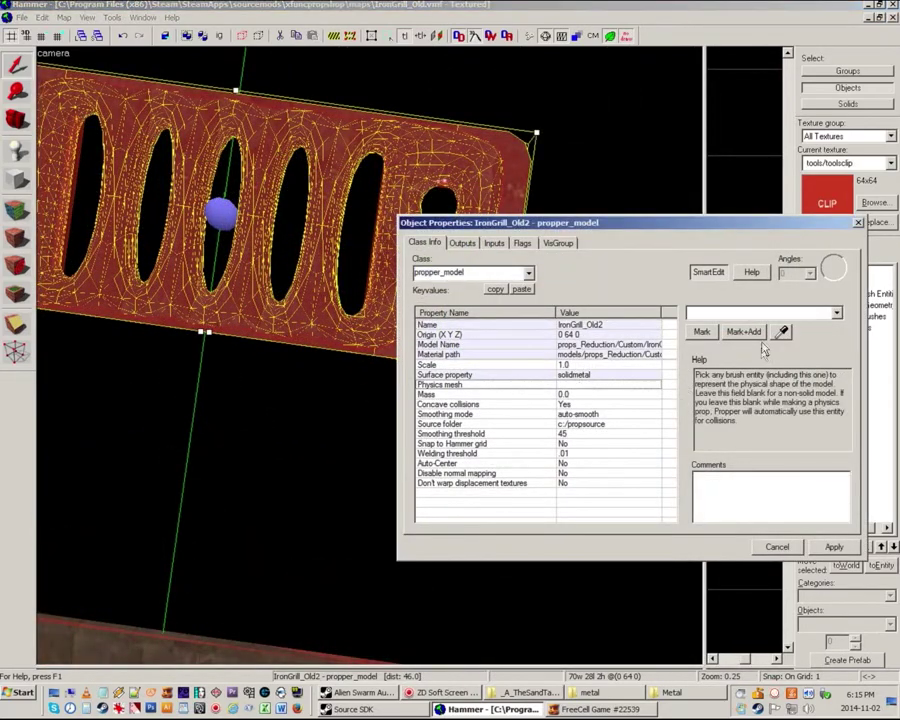
{"action": "left_click", "coordinate": [784, 334]}
{"action": "key", "text": "z"}
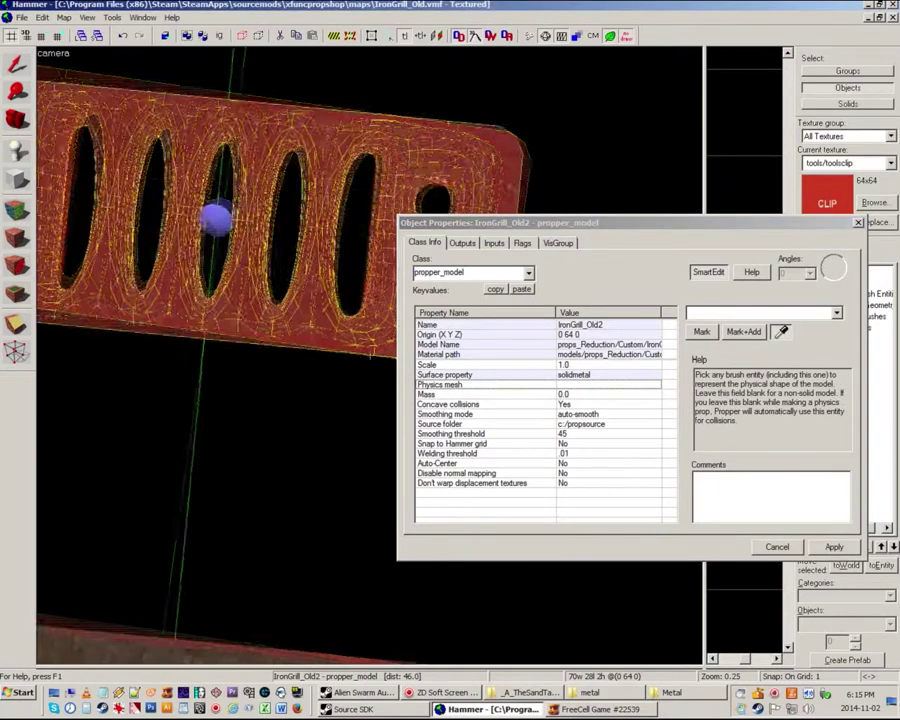
{"action": "key", "text": "d"}
{"action": "key", "text": "z"}
{"action": "left_click", "coordinate": [140, 233]}
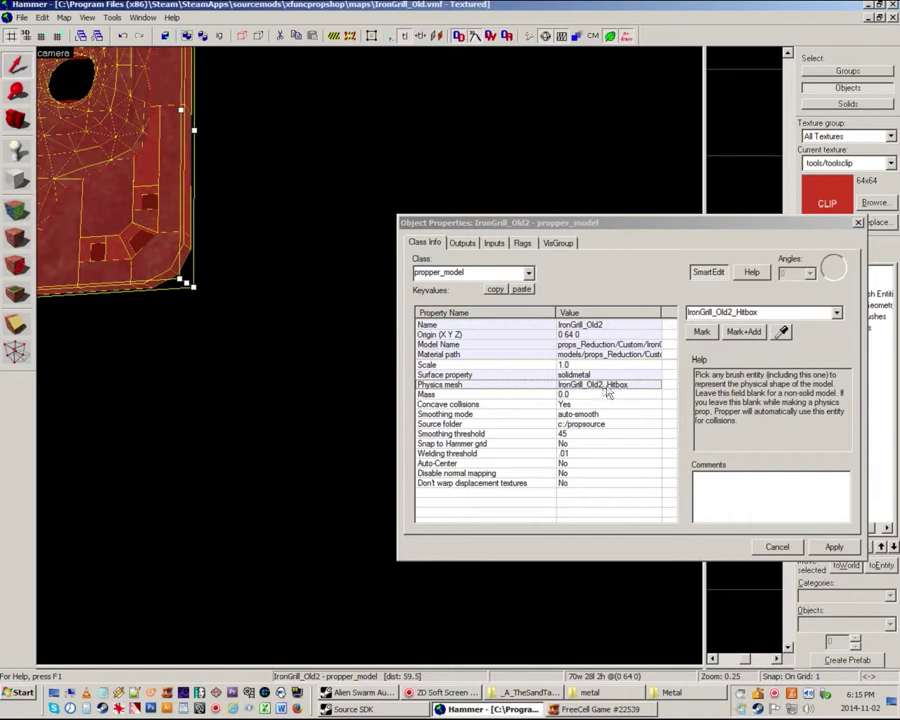
Step: Check the second grill's Model Name value and close its object properties
{"action": "left_click", "coordinate": [597, 345]}
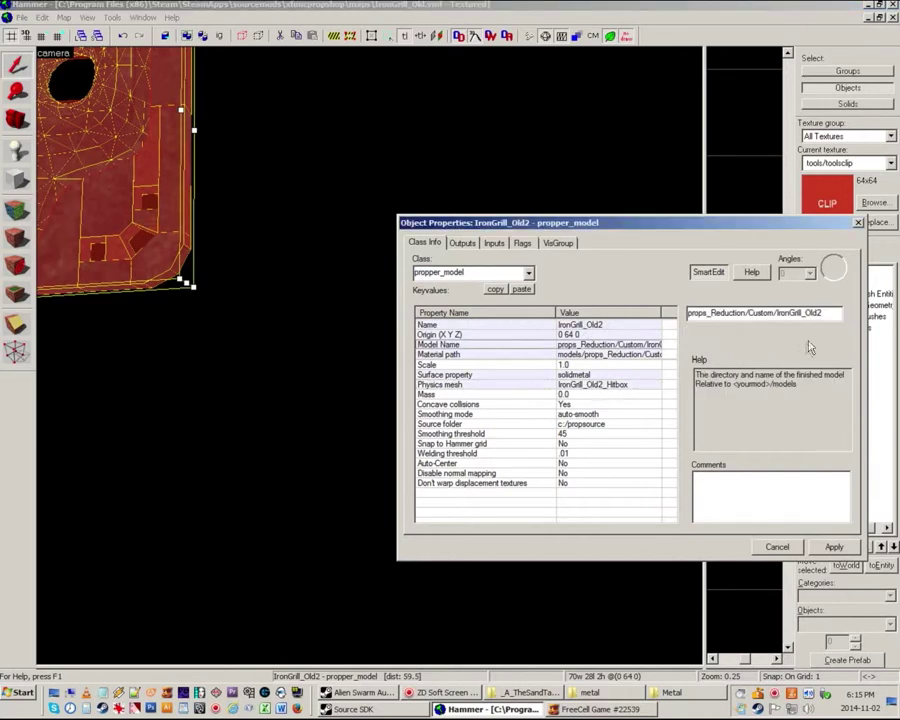
{"action": "left_click", "coordinate": [858, 222]}
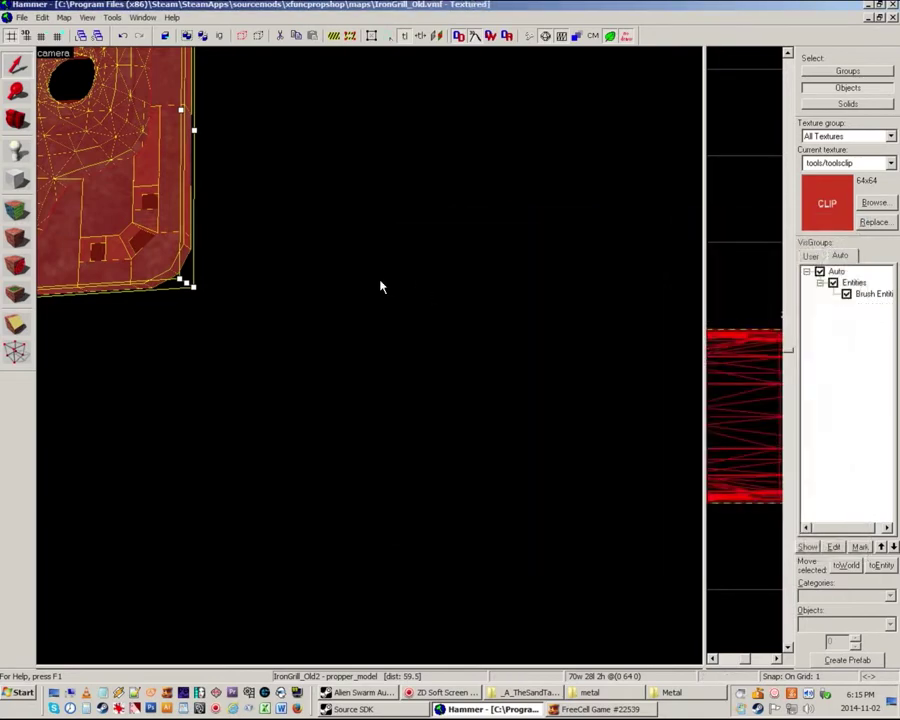
{"action": "left_click", "coordinate": [380, 286]}
{"action": "key", "text": "z"}
{"action": "key", "text": "s"}
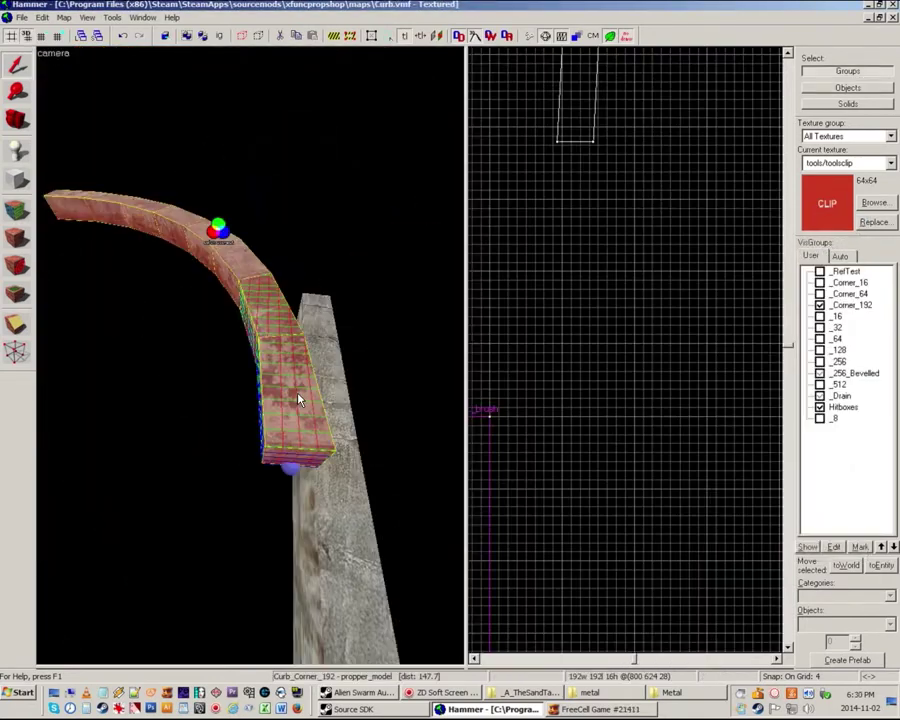
Step: Open the curved curb propper_model's properties in the Curb map and inspect its surface property and Physics mesh
{"action": "key", "text": "alt+Return"}
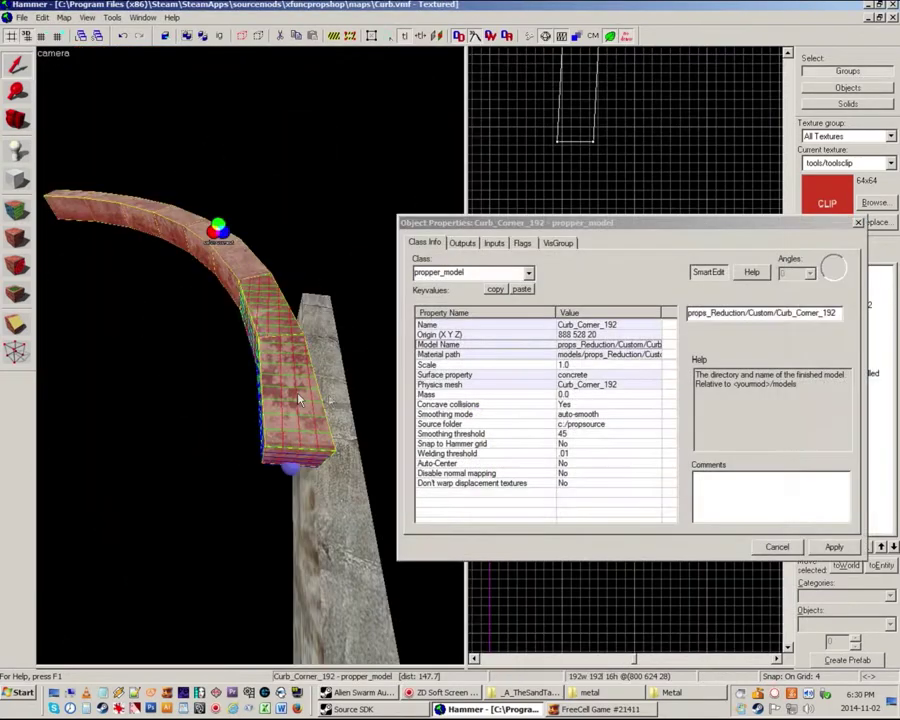
{"action": "left_click", "coordinate": [589, 375]}
{"action": "left_click", "coordinate": [589, 385]}
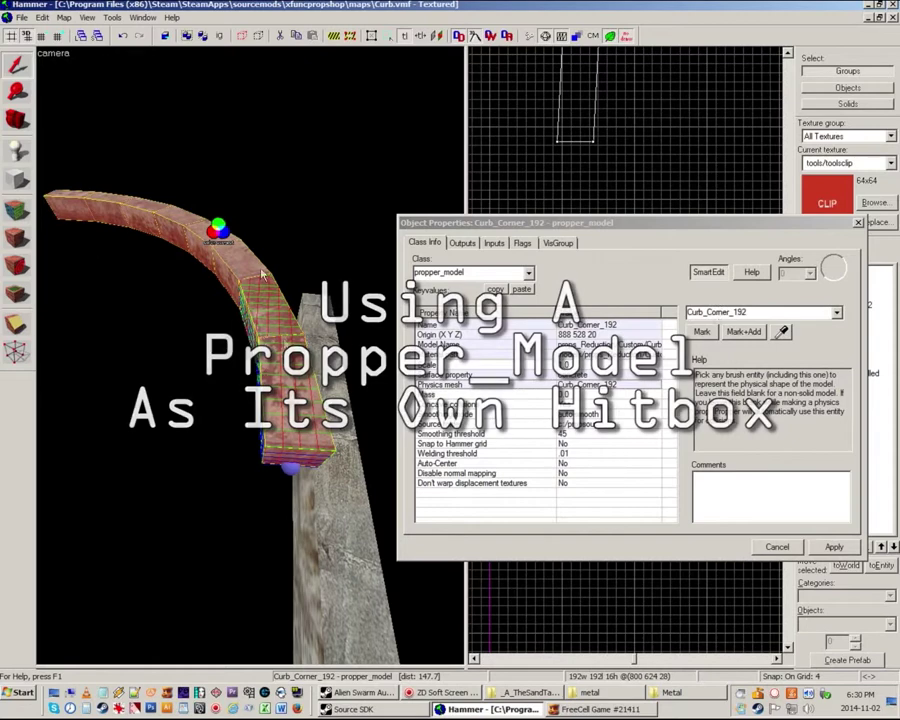
{"action": "double_click", "coordinate": [712, 312]}
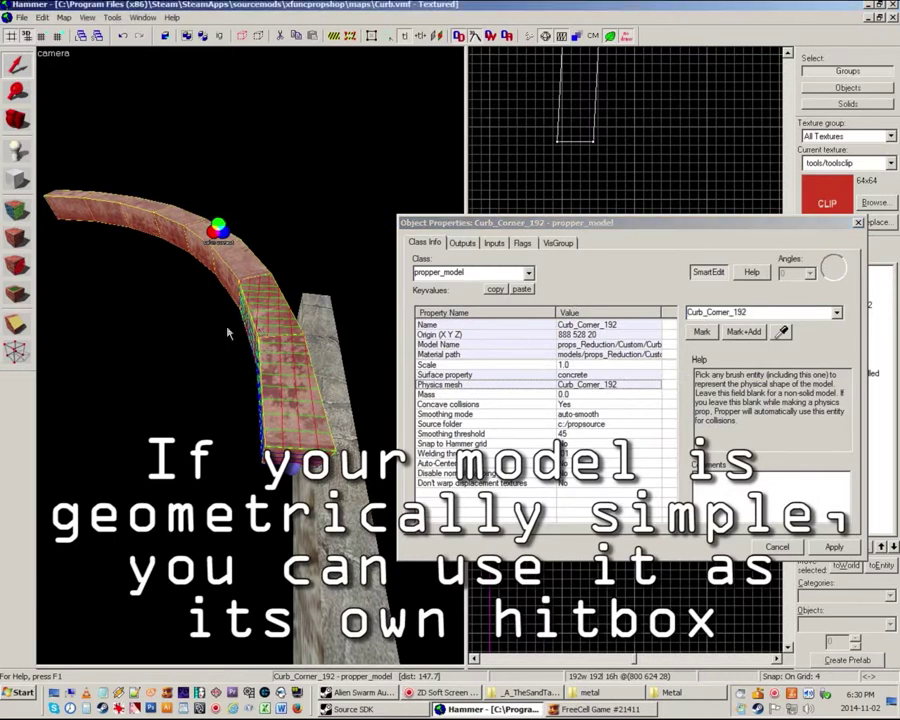
Step: Inspect the whole curved curb in 3D, close its properties and hide the _Corner_192 VisGroup
{"action": "key", "text": "z"}
{"action": "key", "text": "s"}
{"action": "key", "text": "z"}
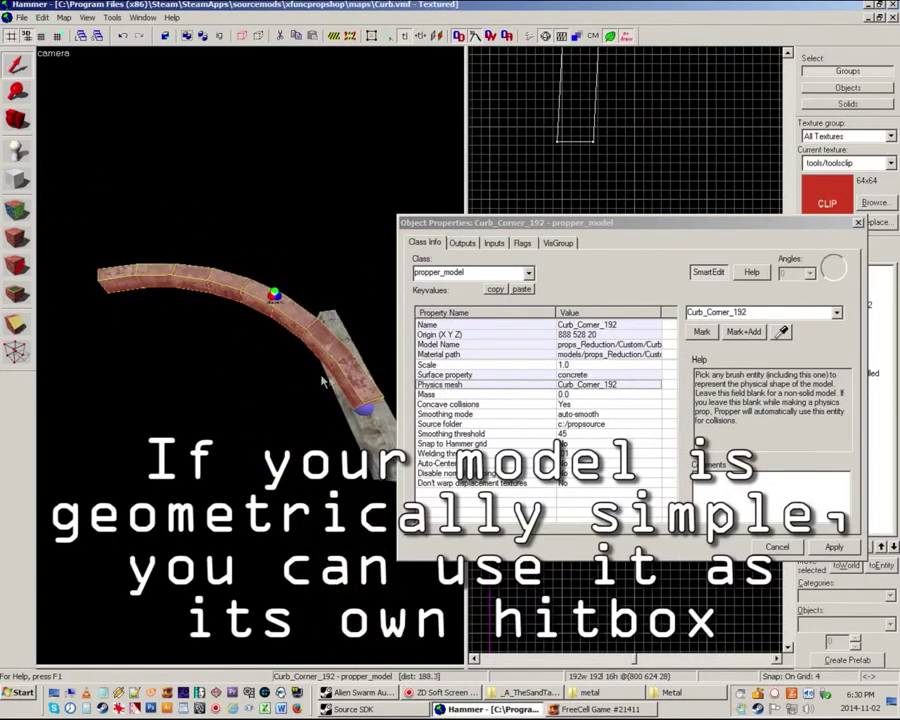
{"action": "key", "text": "z"}
{"action": "key", "text": "z"}
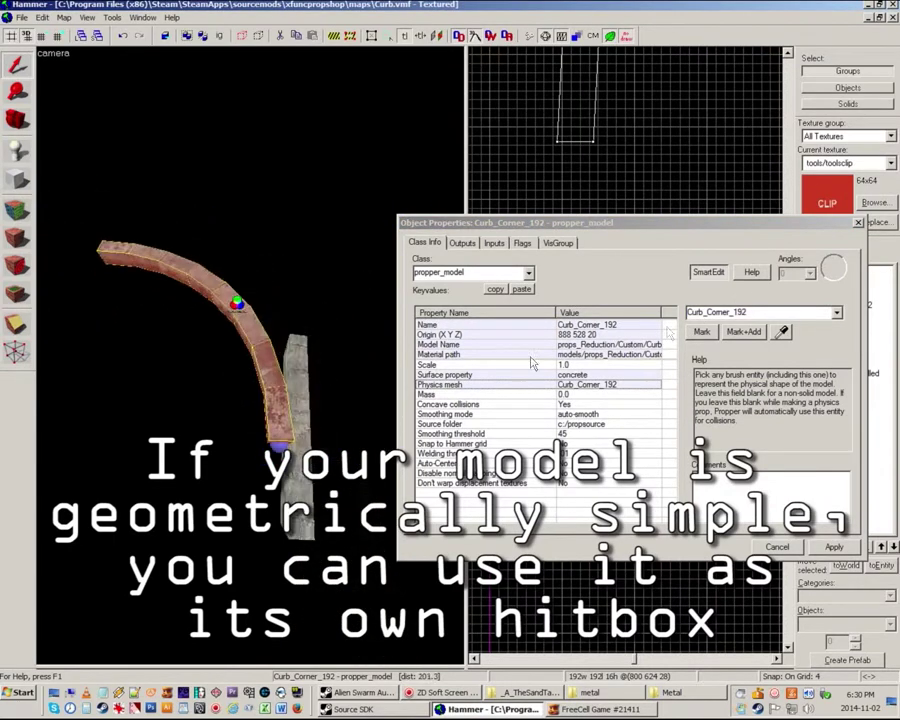
{"action": "left_click", "coordinate": [857, 222]}
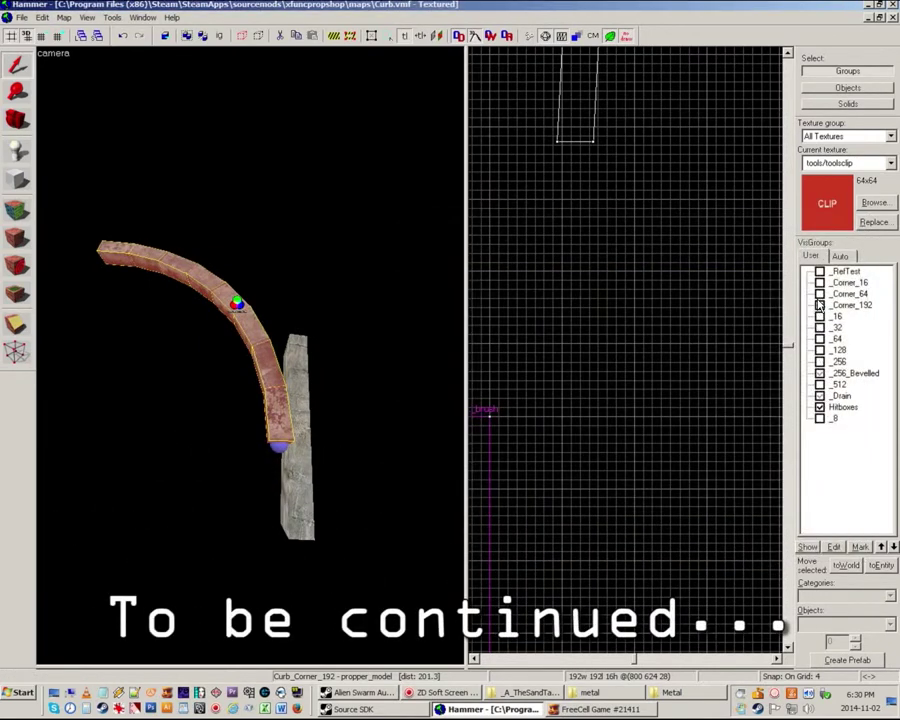
{"action": "left_click", "coordinate": [820, 305]}
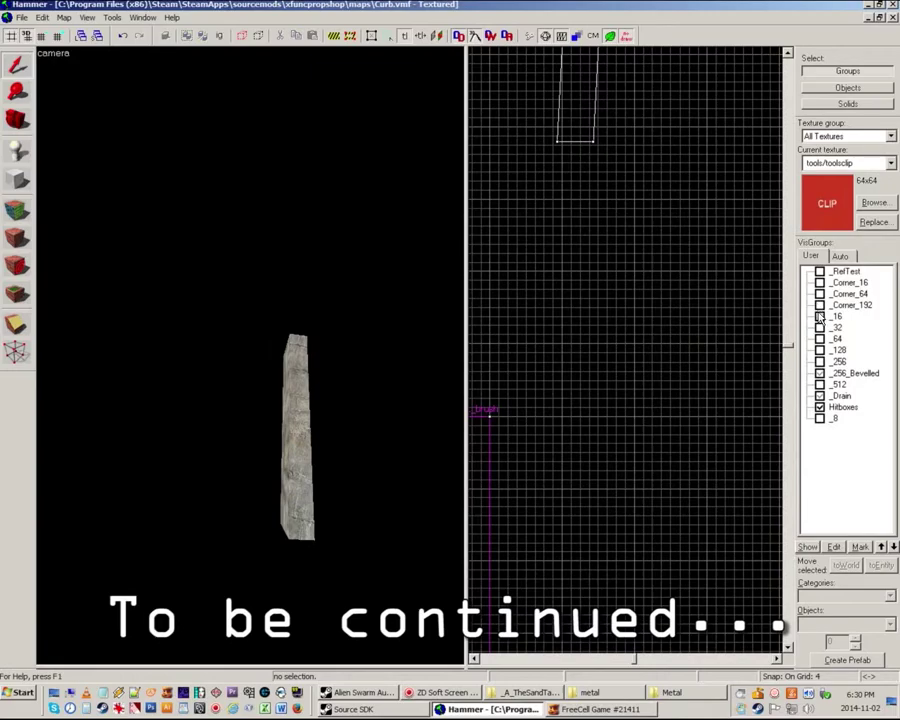